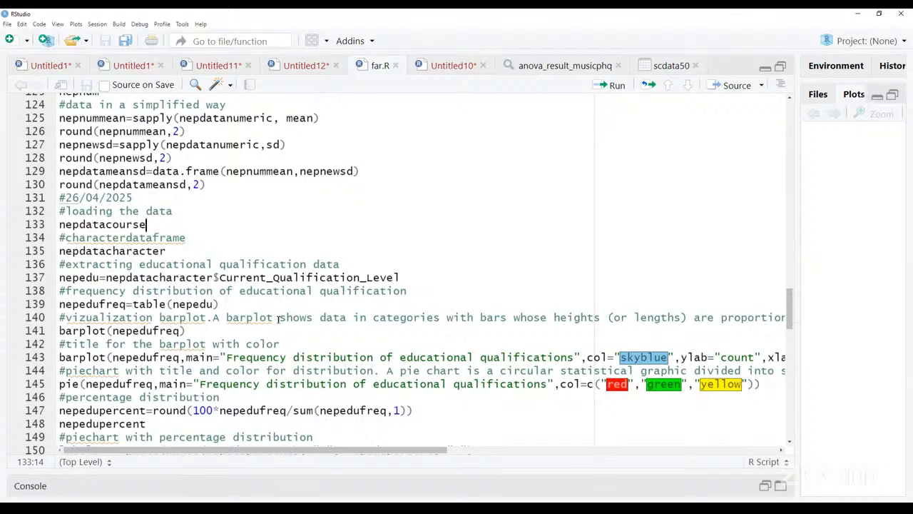
- Run the nepdatacourse line under the #loading the data comment and look through the whole printed data frame
scroll(172, 242, "down", 1)
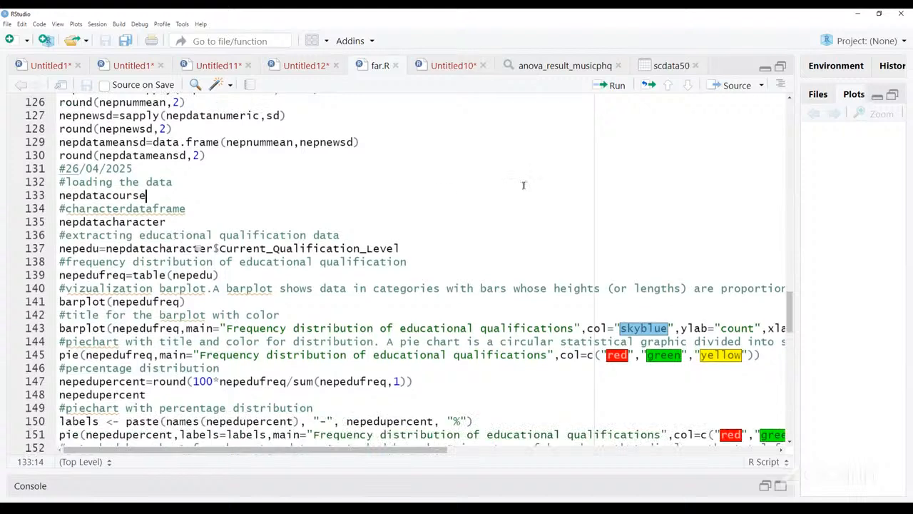
left_click_drag(60, 196, 155, 200)
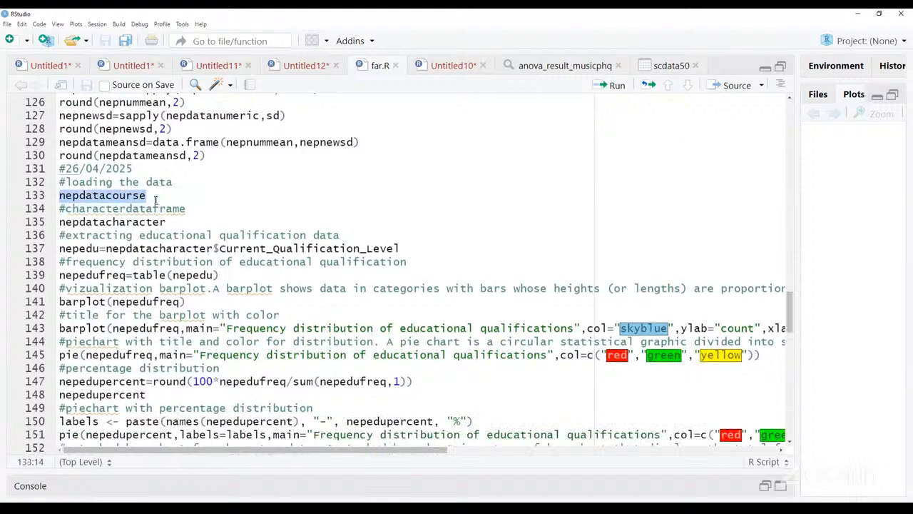
left_click(613, 85)
scroll(300, 408, "up", 20)
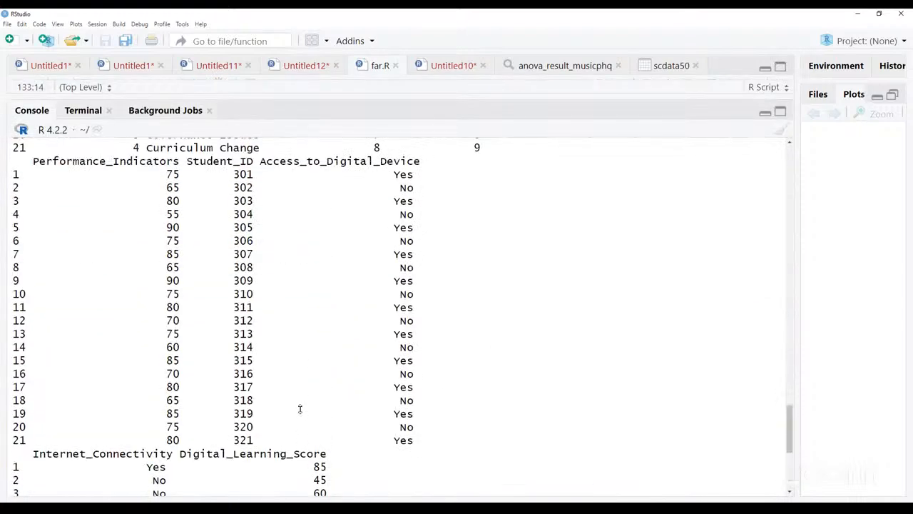
scroll(300, 408, "up", 20)
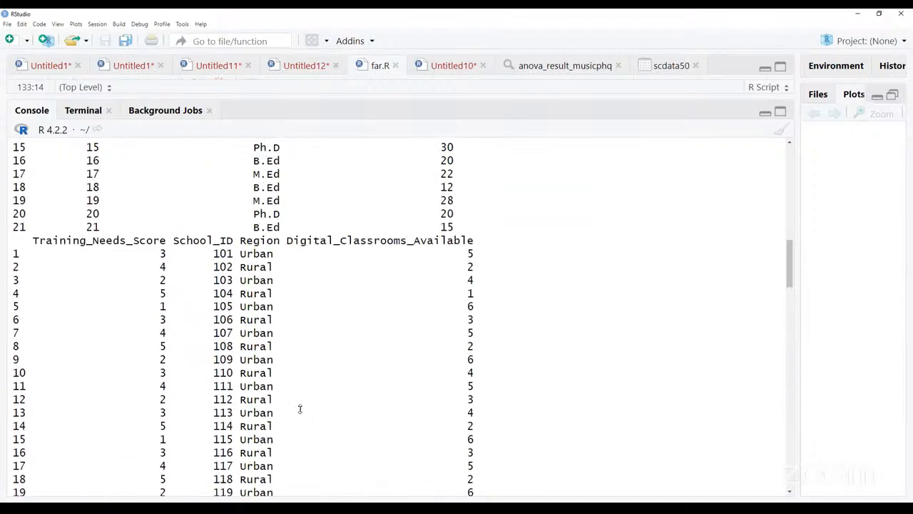
scroll(299, 408, "down", 3)
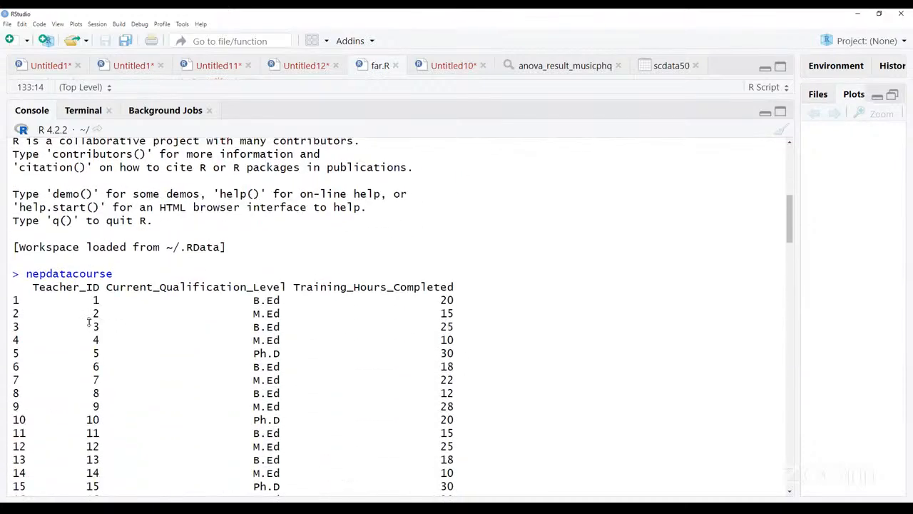
left_click_drag(25, 274, 87, 289)
left_click_drag(243, 357, 298, 457)
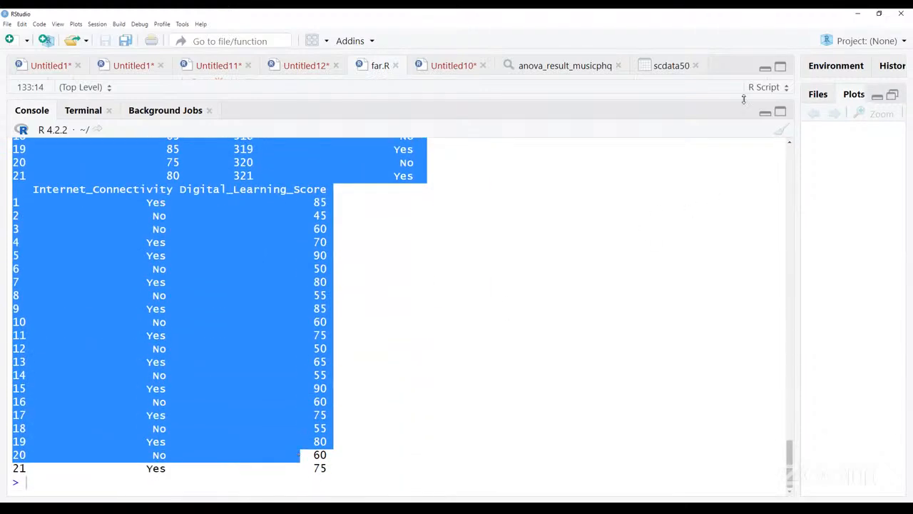
left_click(762, 112)
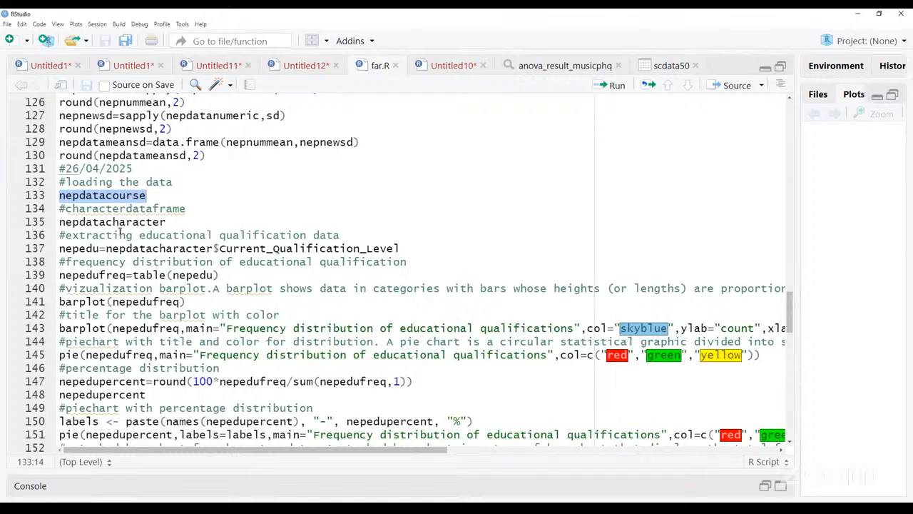
- Run the nepdatacharacter line under the #characterdataframe comment and look through the printed character columns
left_click_drag(60, 222, 107, 222)
left_click_drag(166, 223, 59, 221)
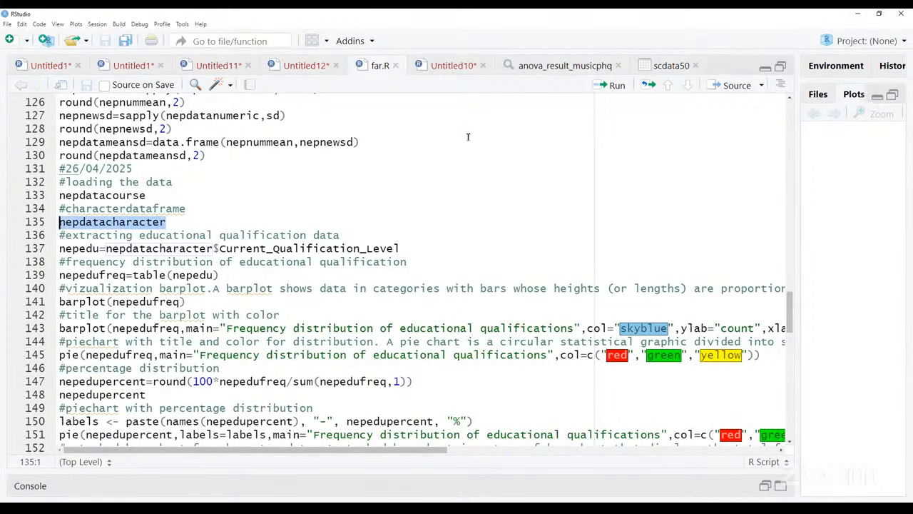
left_click(613, 85)
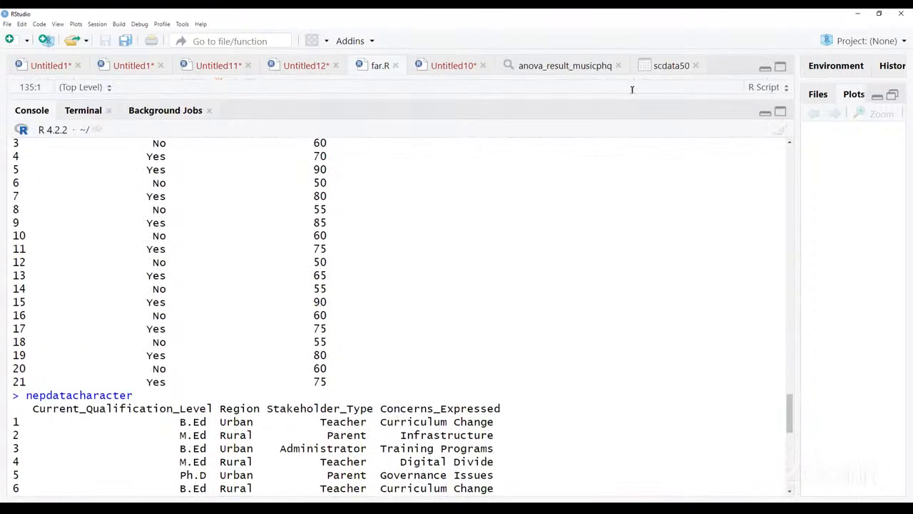
scroll(353, 395, "down", 1)
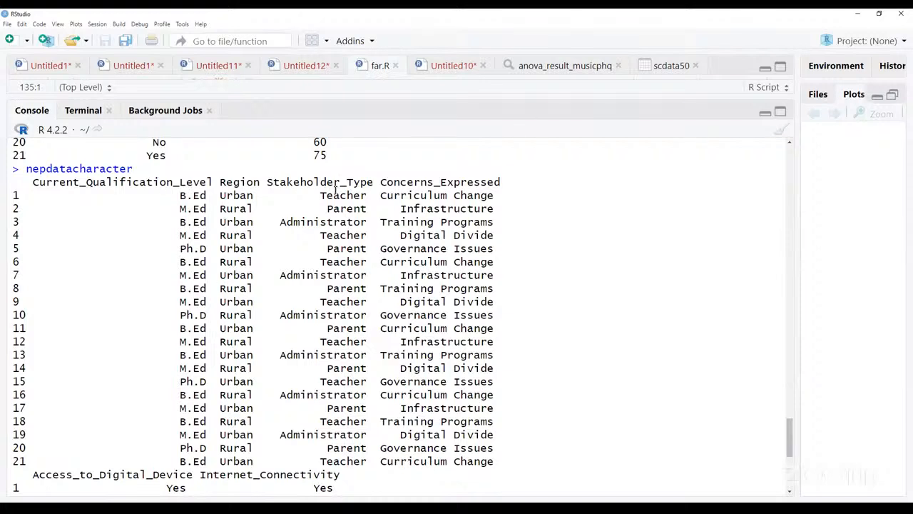
scroll(365, 297, "down", 7)
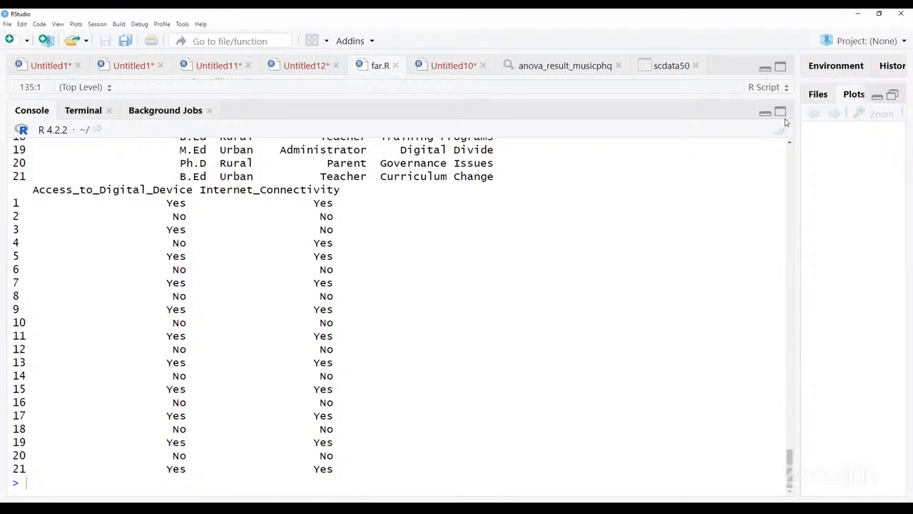
- List the column names of nepcharacterdata in the console with names(nepcharacterdata)
type("names(")
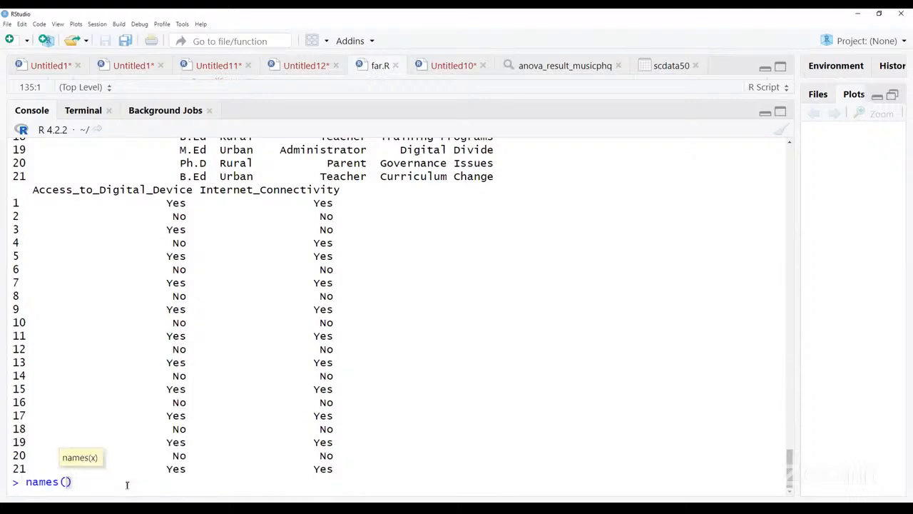
type("nepcha")
key("BackSpace")
key("BackSpace")
key("Tab")
key("Return")
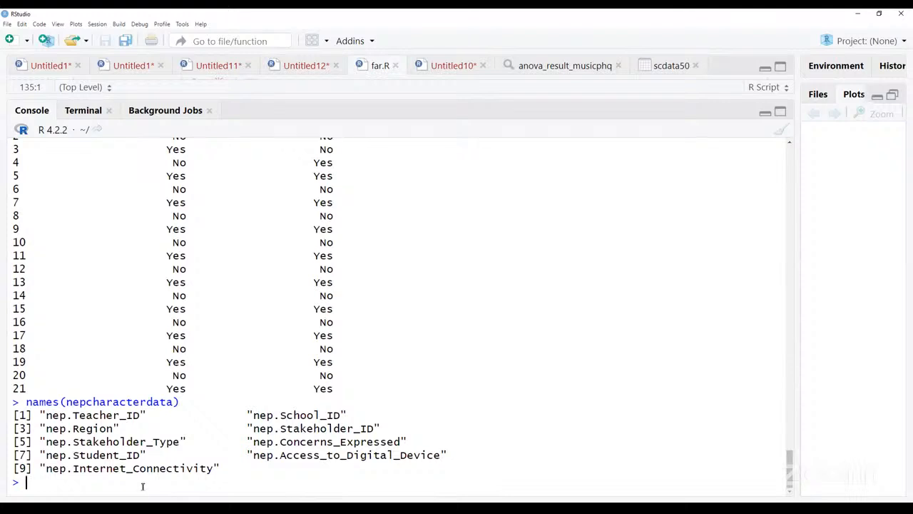
- Examine the listed column names of nepcharacterdata, such as the teacher, school and region variables, and return to the script
left_click_drag(46, 415, 151, 444)
left_click(27, 428)
left_click_drag(45, 415, 158, 421)
left_click(158, 421)
left_click_drag(253, 415, 361, 415)
left_click(137, 427)
left_click_drag(46, 429, 132, 428)
left_click(171, 437)
left_click(765, 113)
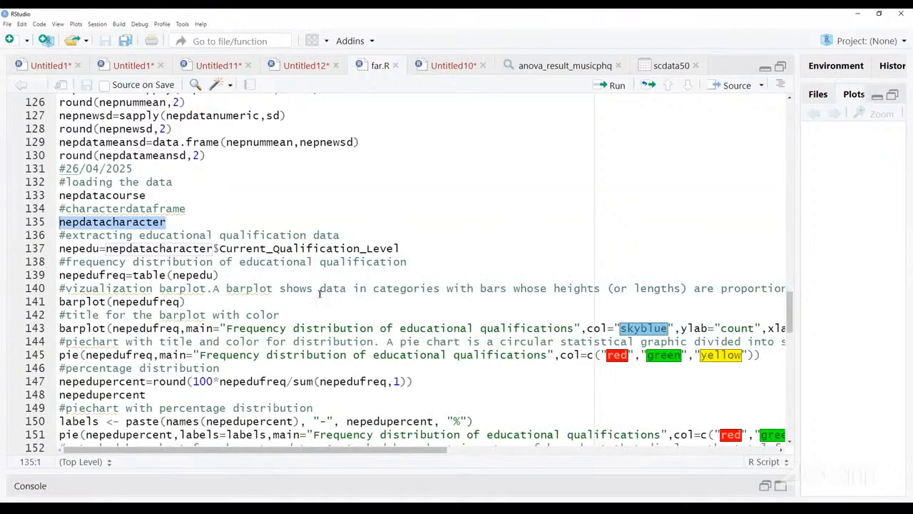
- Run the line nepedu=nepdatacharacter$Current_Qualification_Level to extract the educational qualification data
left_click(133, 236)
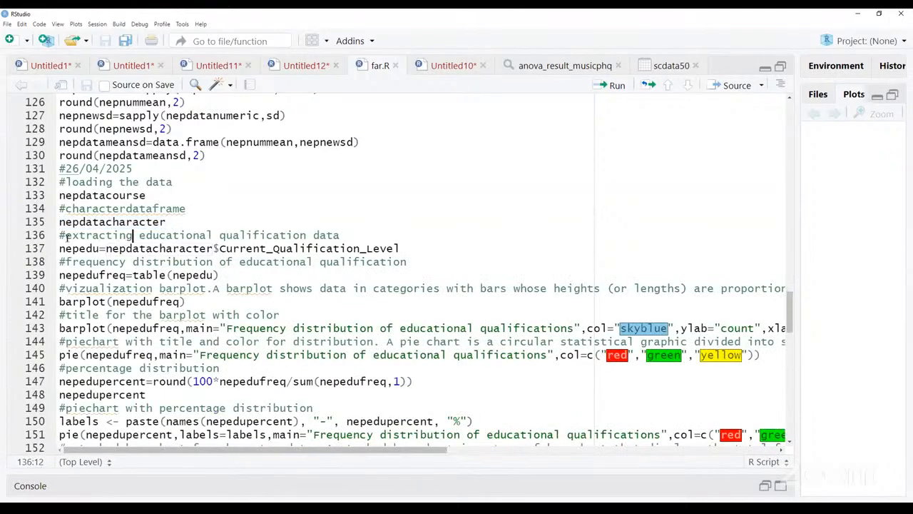
left_click_drag(61, 235, 348, 242)
left_click(347, 241)
left_click(206, 248)
left_click_drag(60, 249, 490, 249)
left_click(402, 249)
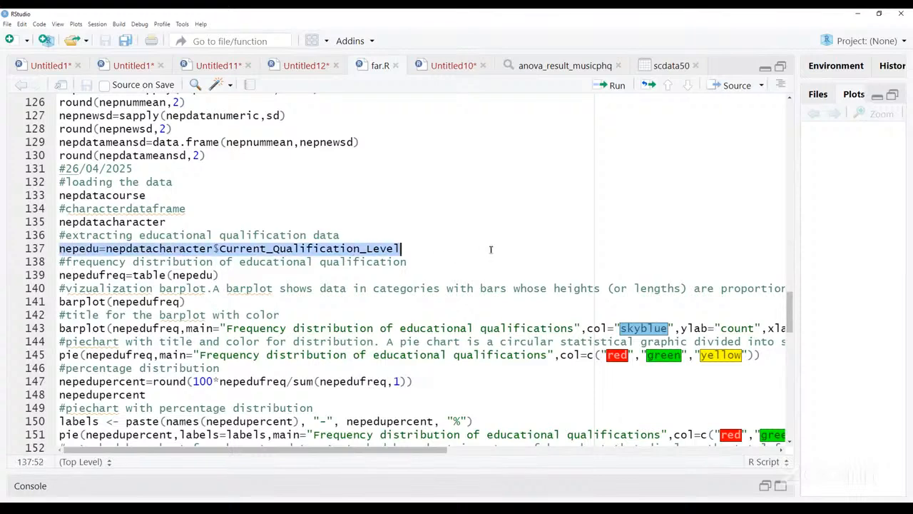
left_click(617, 86)
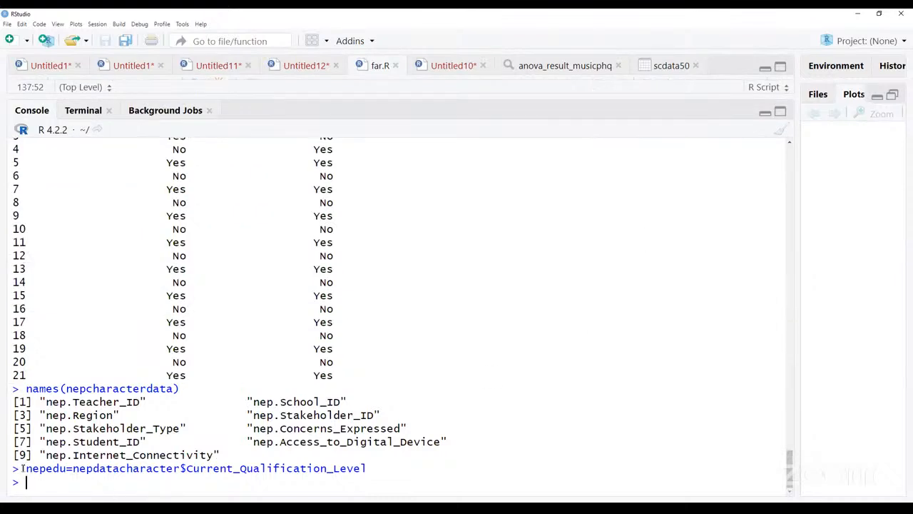
- Examine the parts of the executed nepedu assignment and the column names listed above it in the console
left_click_drag(26, 468, 65, 469)
left_click(64, 468)
left_click_drag(77, 470, 173, 469)
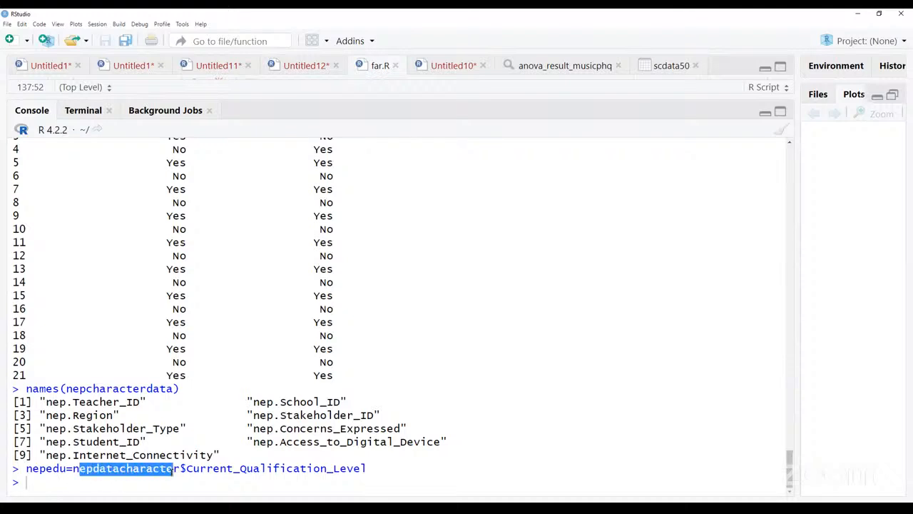
triple_click(182, 469)
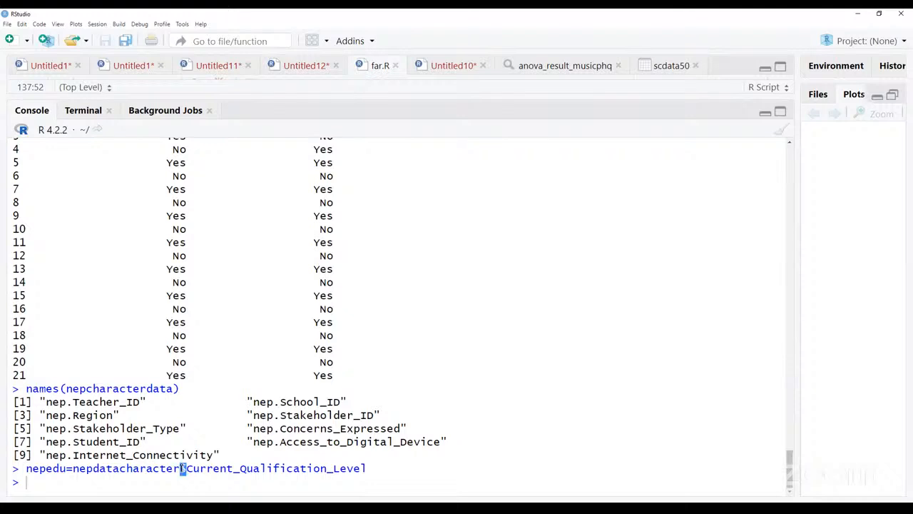
left_click(73, 471)
left_click_drag(46, 402, 405, 451)
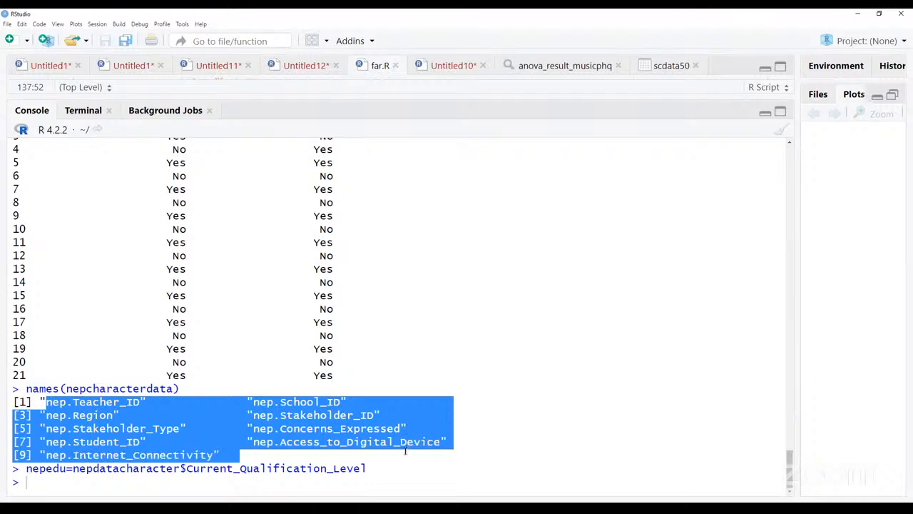
left_click(406, 445)
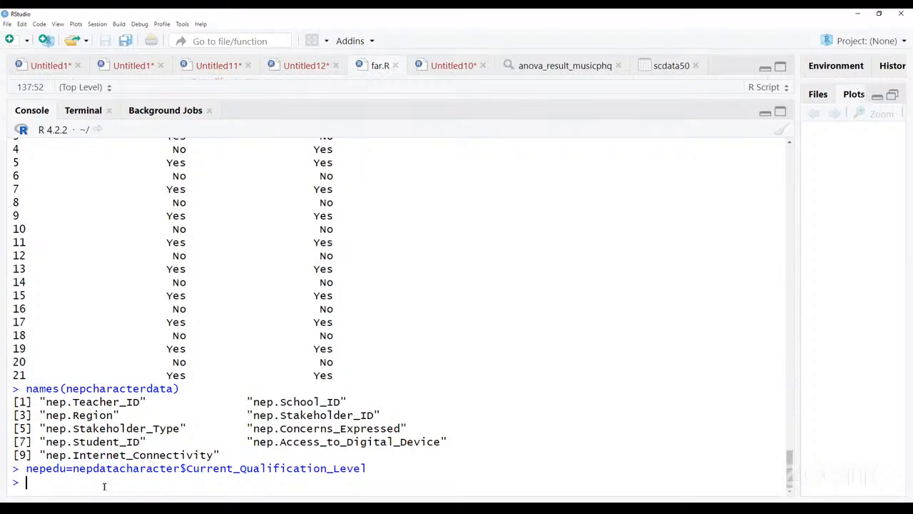
- Recall the nepedu assignment in the console and re-enter its column after nepdatacharacter$ by choosing Current_Qualification_Level from the suggested variables
type("nepedu")
key("Escape")
key("Up")
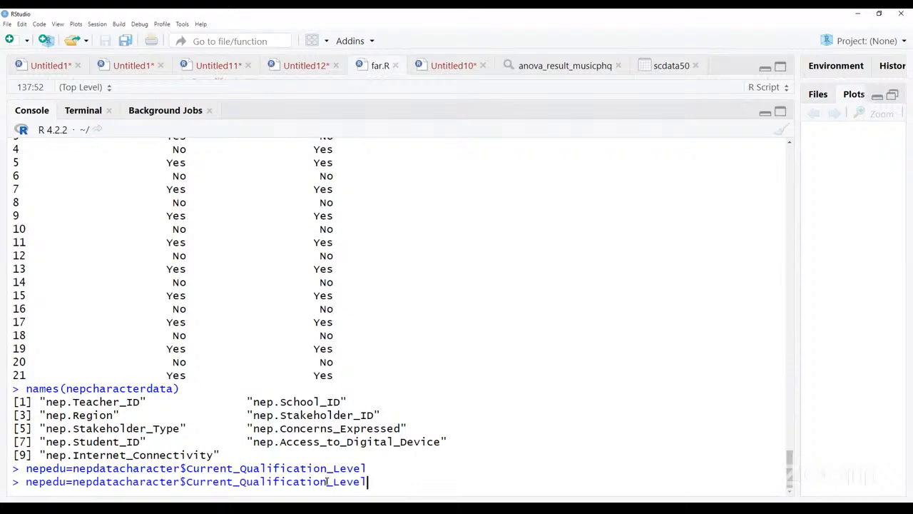
key("BackSpace")
key("BackSpace")
key("BackSpace")
key("BackSpace")
key("BackSpace")
key("BackSpace")
key("BackSpace")
key("BackSpace")
key("BackSpace")
key("BackSpace")
key("BackSpace")
key("BackSpace")
key("BackSpace")
key("BackSpace")
key("BackSpace")
key("BackSpace")
key("BackSpace")
key("BackSpace")
key("BackSpace")
key("BackSpace")
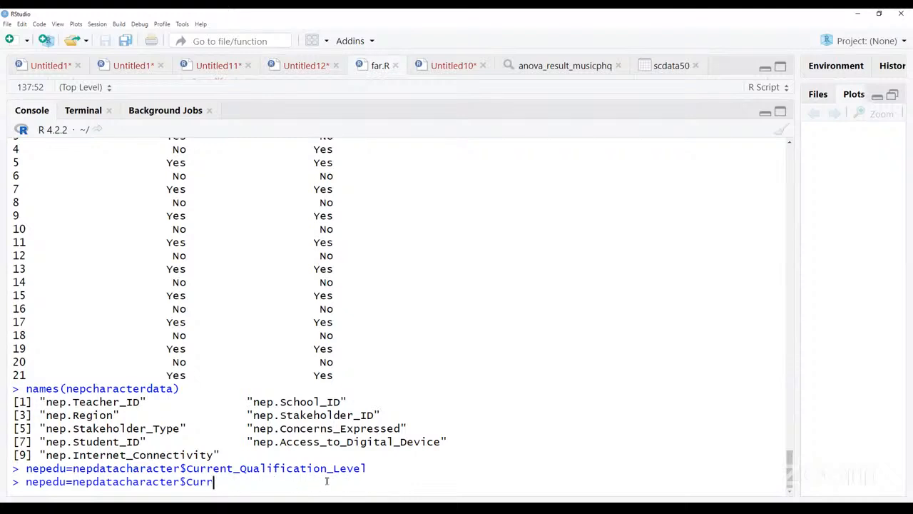
key("BackSpace")
key("BackSpace")
type("$")
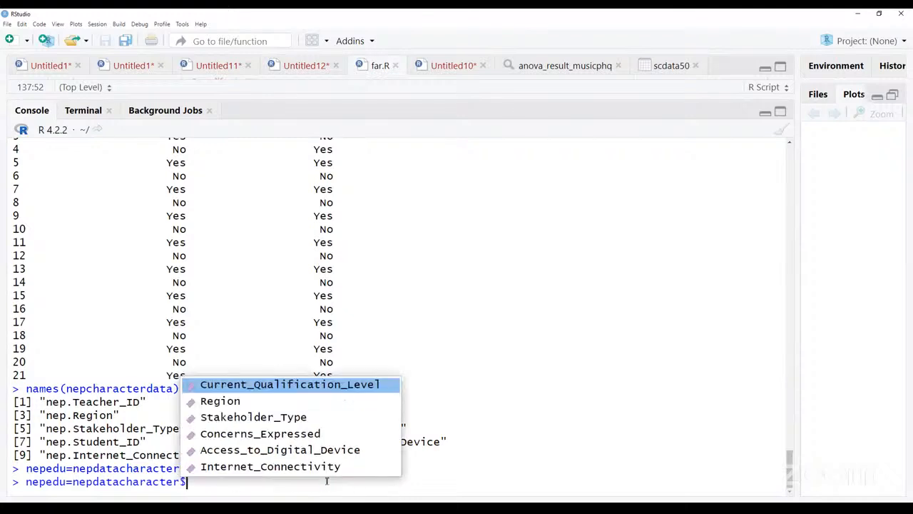
left_click(297, 389)
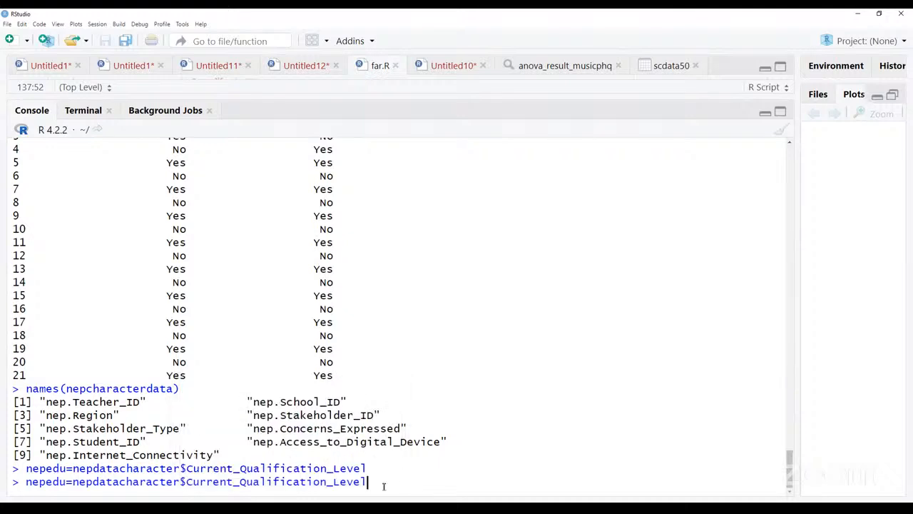
- Review the object name, data frame and column in the recalled nepedu assignment, and execute it in the console
left_click_drag(368, 482, 73, 482)
left_click(72, 482)
key("End")
mouse_move(32, 479)
left_mouse_down()
mouse_move(114, 481)
mouse_move(27, 483)
left_mouse_up()
left_click(66, 482)
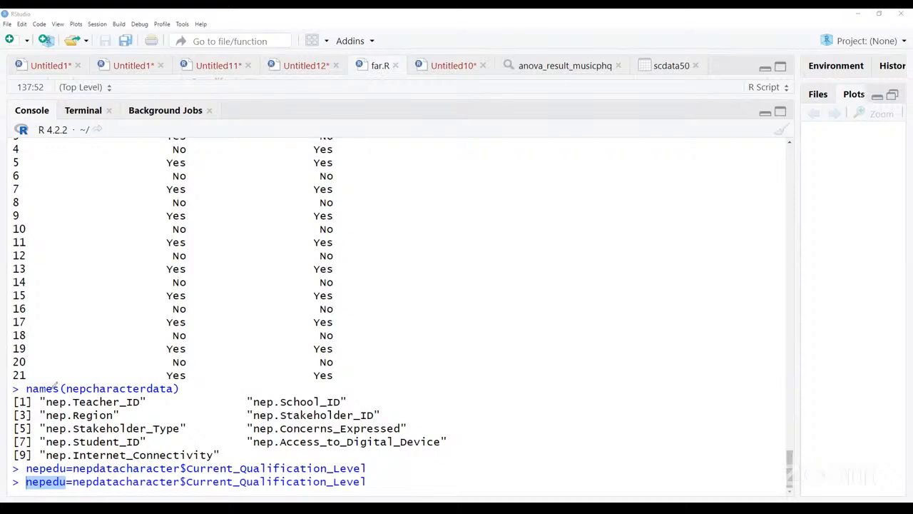
left_click_drag(72, 482, 375, 490)
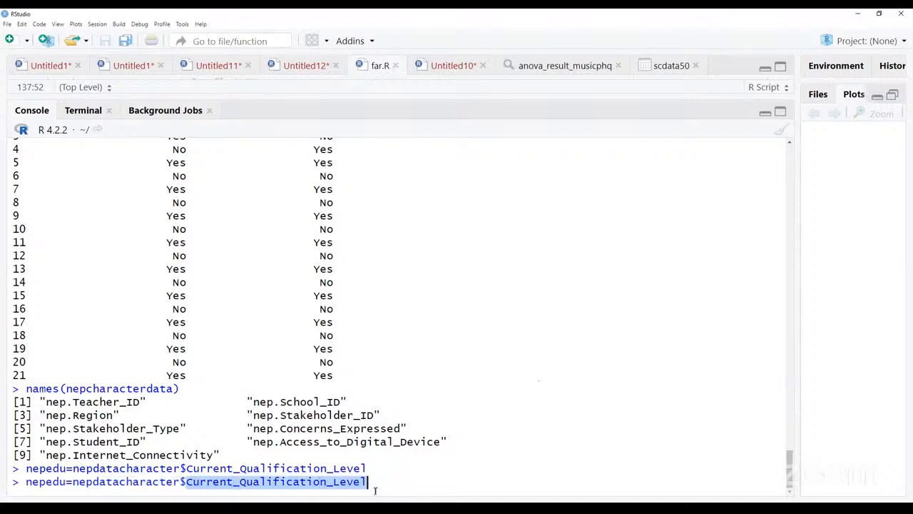
left_click(375, 483)
key("Return")
- Print the extracted qualification values by running nepedu in the console
type("nepedu")
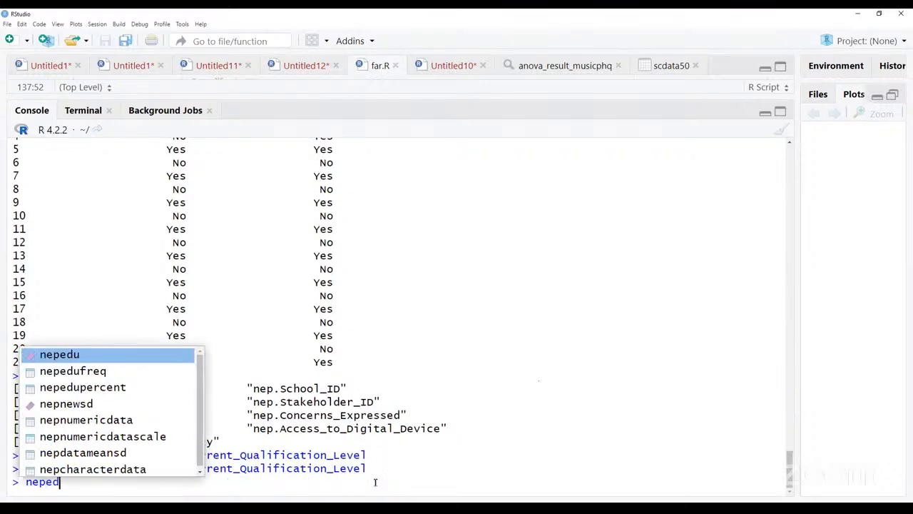
key("Return")
key("Return")
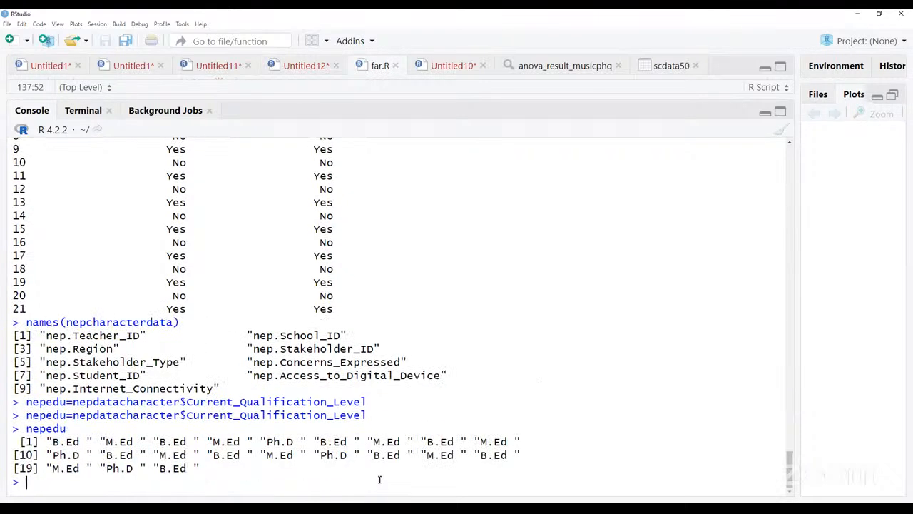
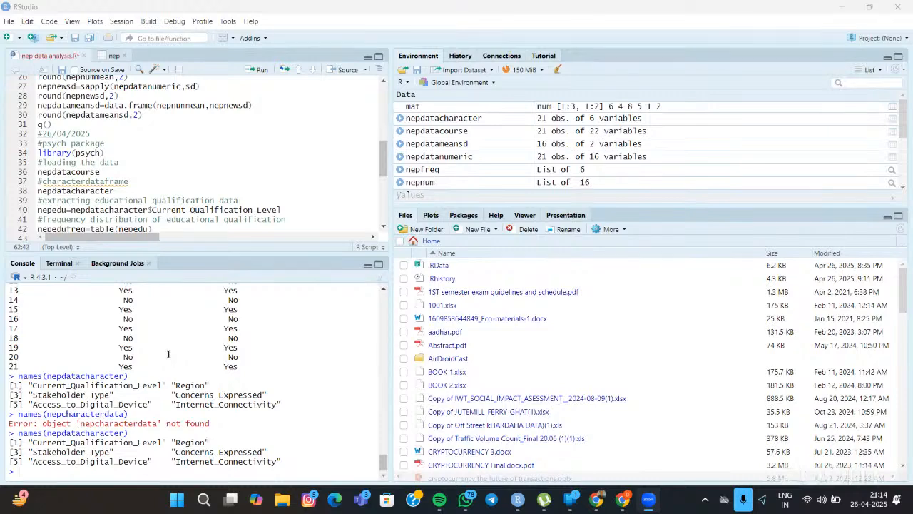
- Examine the printed nepdatacourse and nepdatacharacter tables in the console output, down to the listed column names
scroll(168, 353, "up", 15)
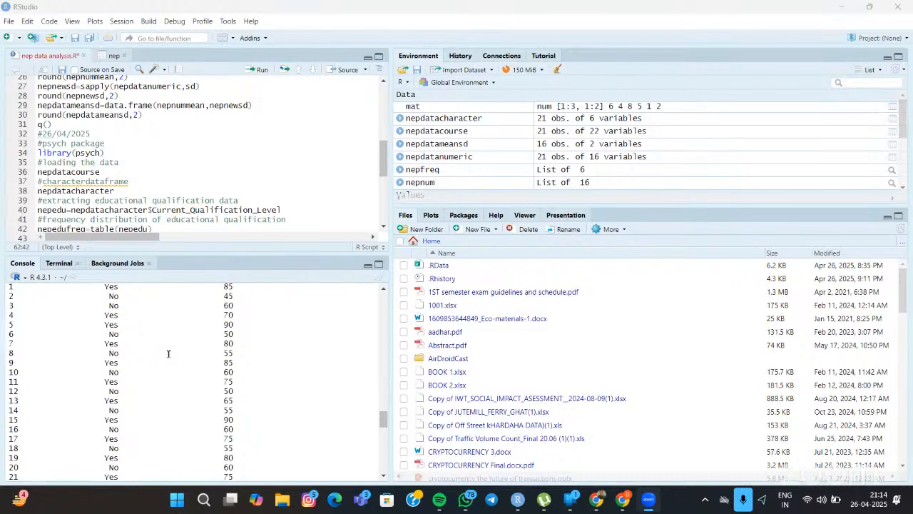
scroll(168, 353, "up", 4)
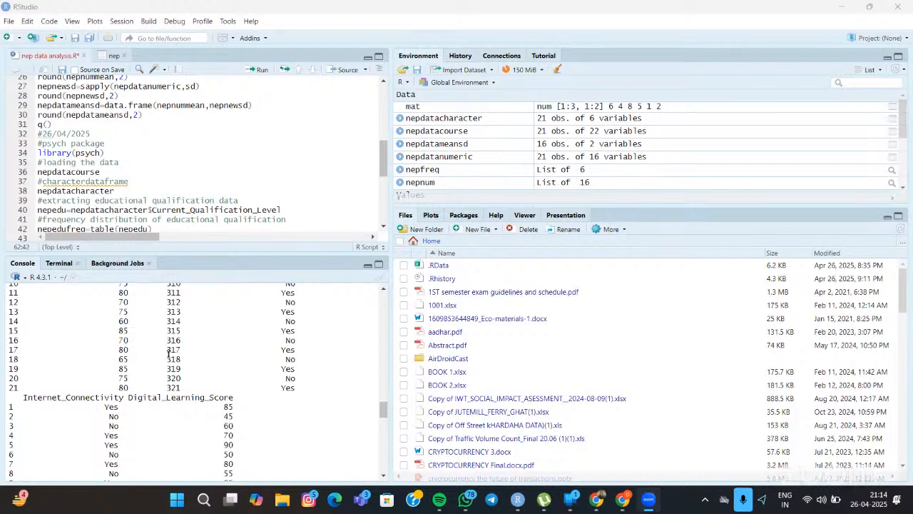
scroll(170, 353, "up", 3)
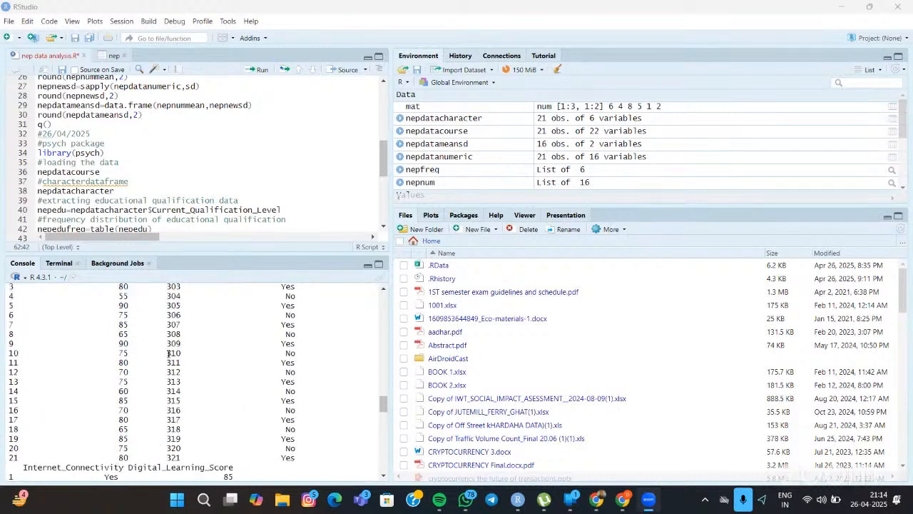
scroll(169, 353, "up", 1)
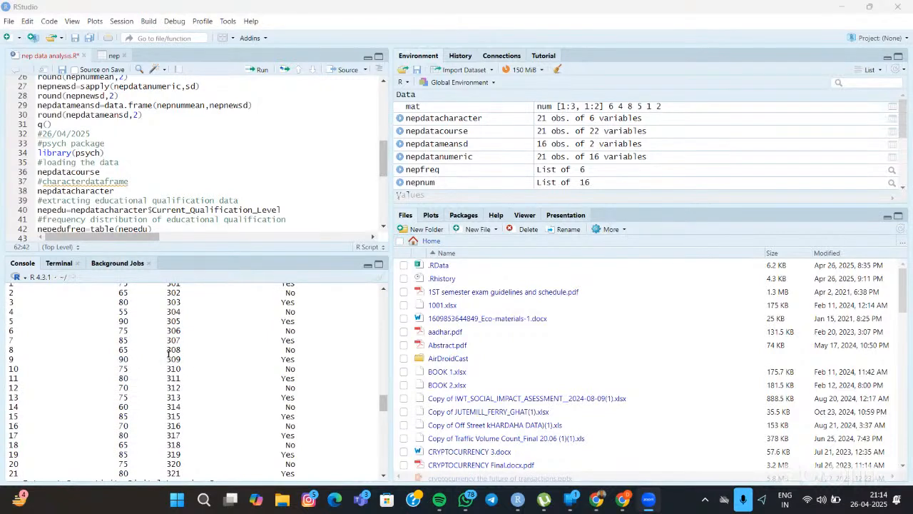
scroll(169, 353, "down", 3)
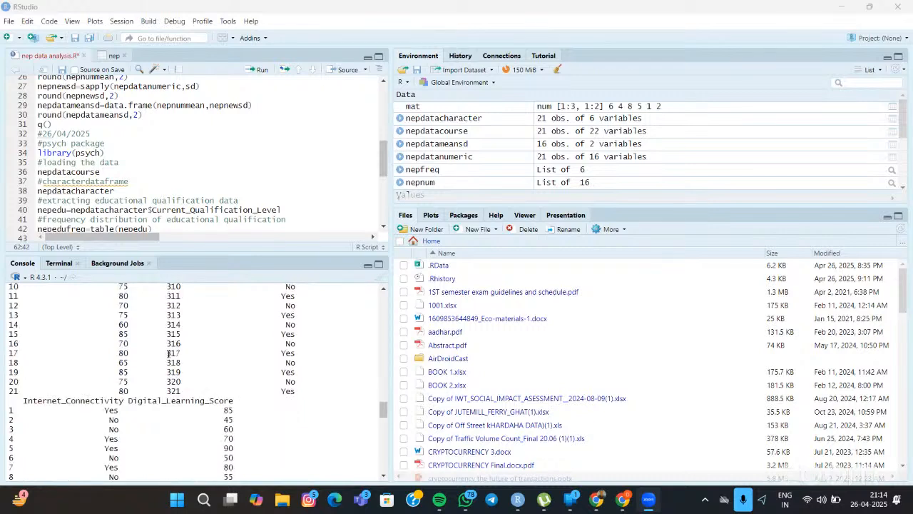
scroll(169, 353, "down", 2)
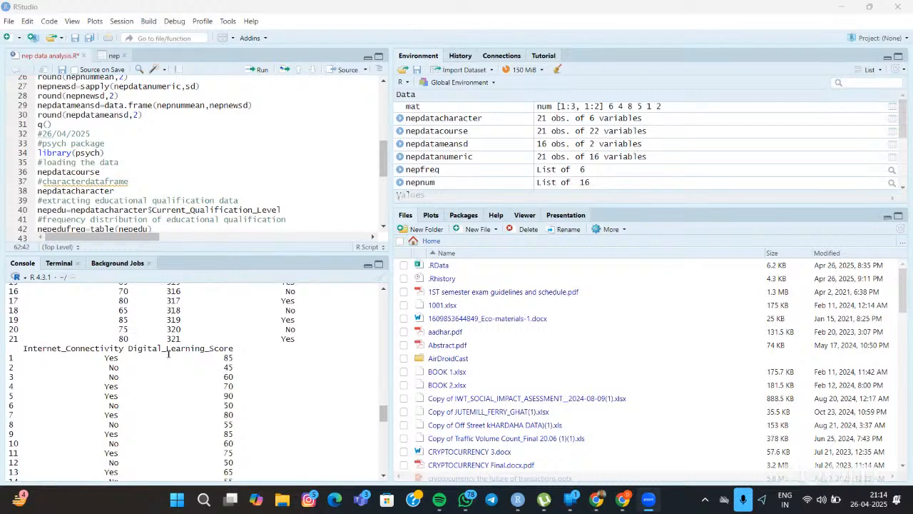
scroll(169, 354, "down", 1)
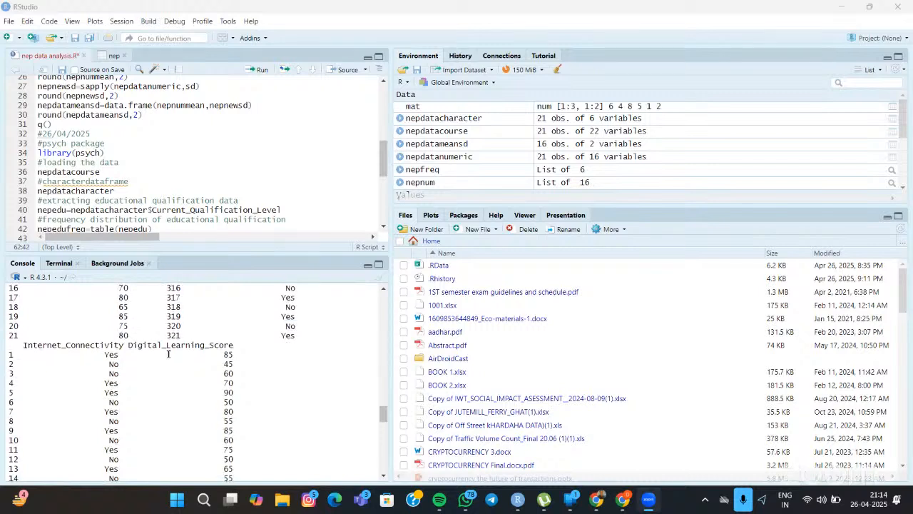
scroll(169, 354, "down", 3)
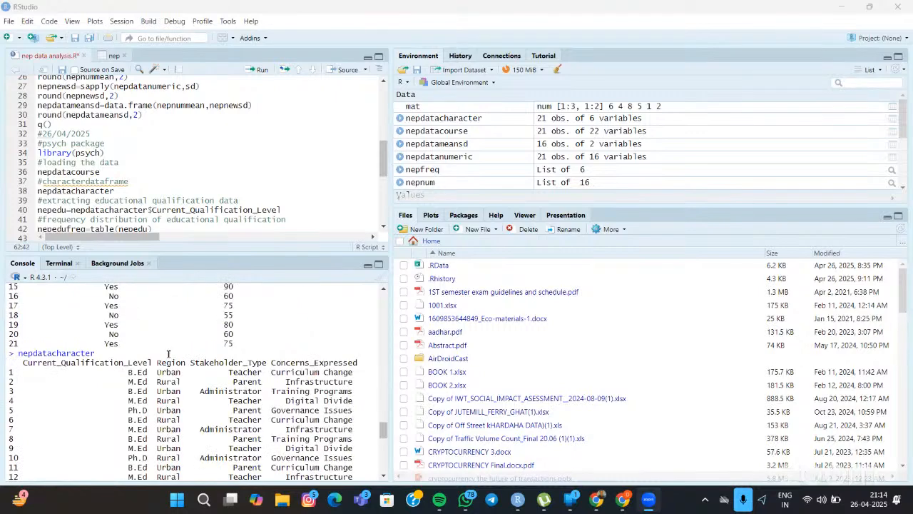
scroll(169, 353, "down", 3)
scroll(169, 353, "down", 1)
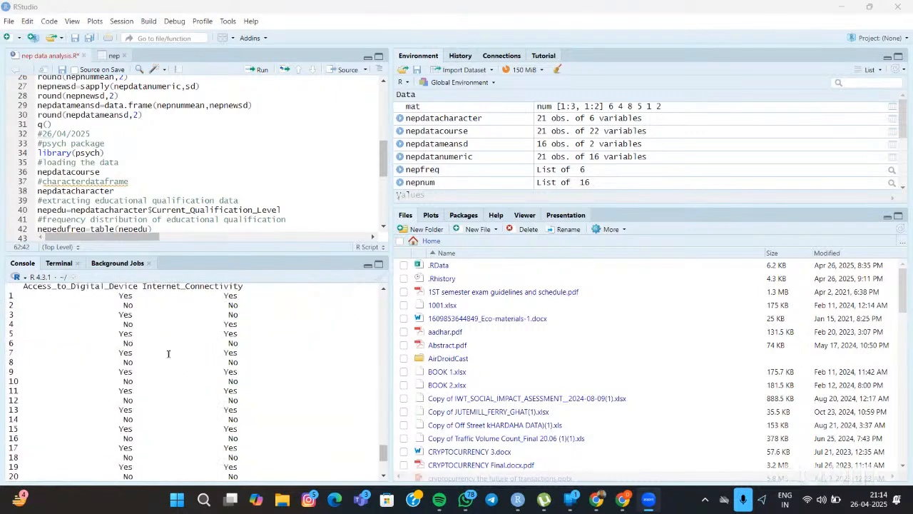
scroll(168, 353, "down", 1)
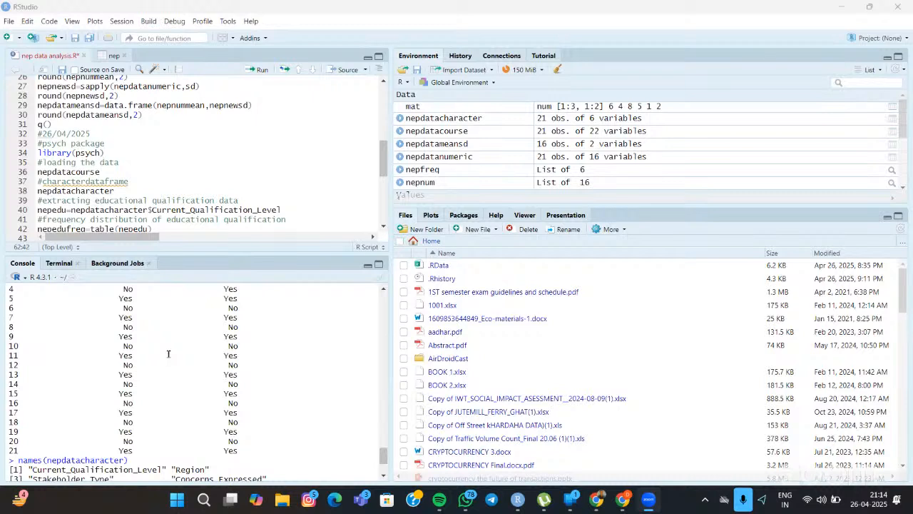
scroll(169, 353, "down", 1)
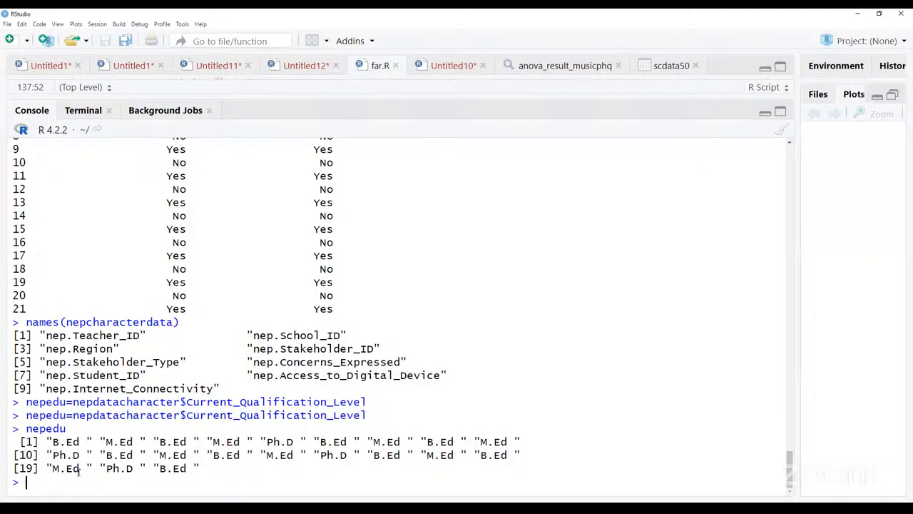
- Review the object name, data frame and Current_Qualification_Level column in the first executed nepedu assignment in the console
left_click_drag(27, 402, 66, 402)
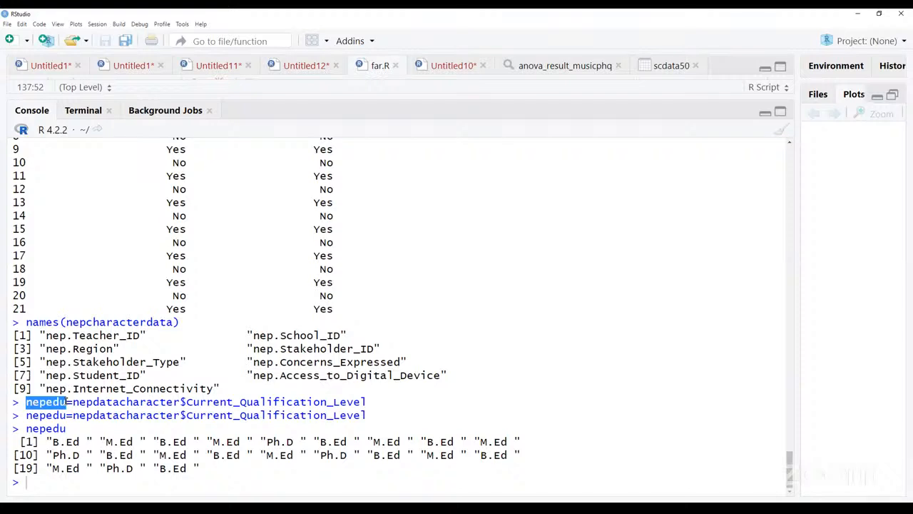
mouse_move(72, 402)
left_mouse_down()
mouse_move(181, 404)
mouse_move(73, 404)
left_mouse_up()
left_click(180, 404)
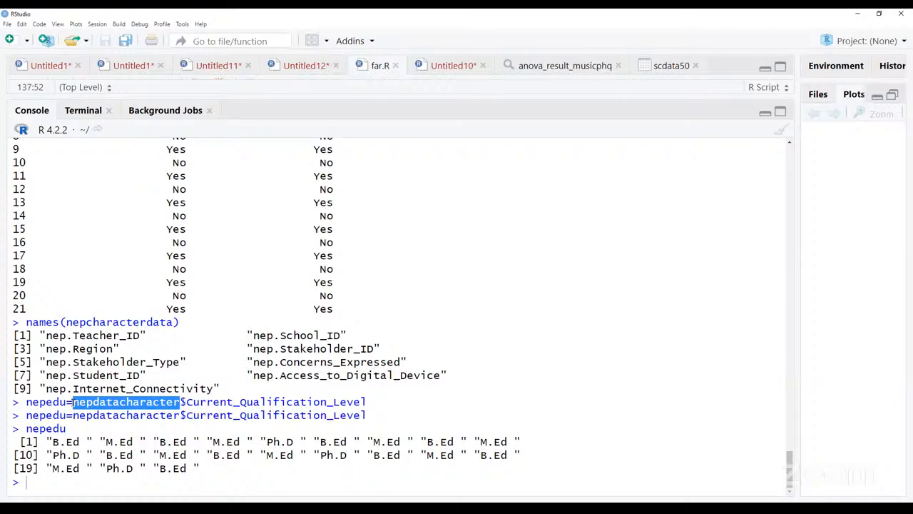
left_click(73, 404)
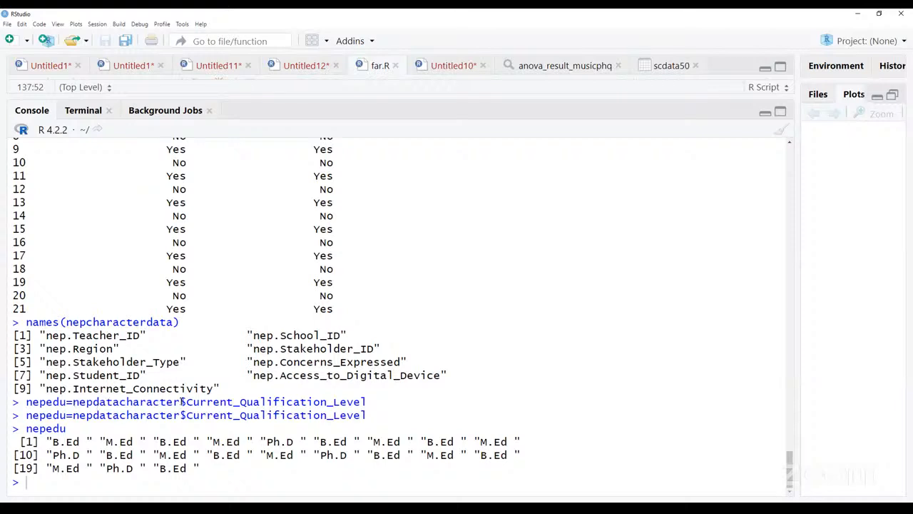
left_click_drag(186, 404, 380, 405)
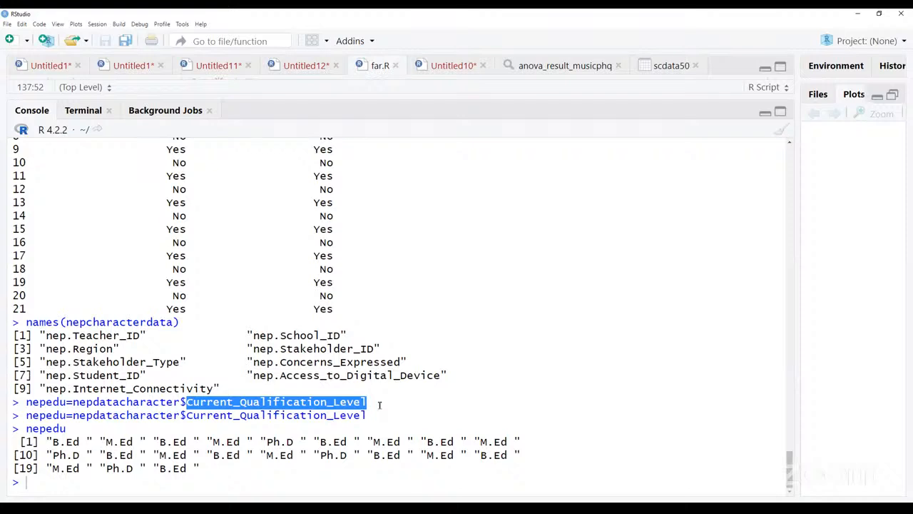
left_click(299, 406)
left_click_drag(187, 405, 373, 404)
left_click(125, 472)
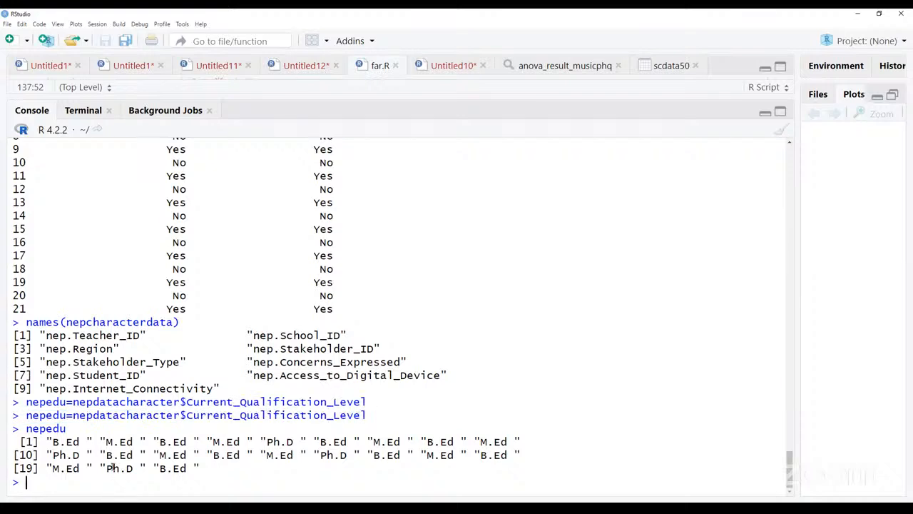
- Examine the nepedu call and the full set of qualification values printed beneath it
left_click_drag(25, 428, 81, 428)
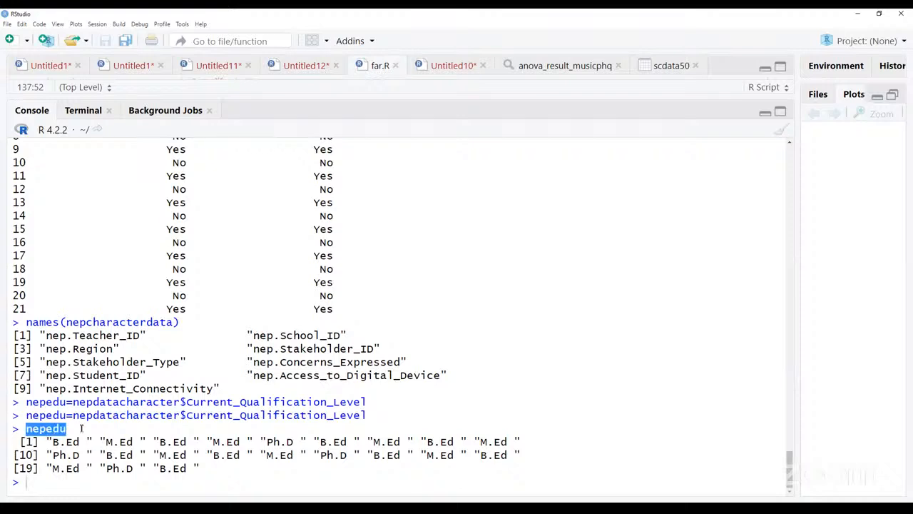
left_click(71, 461)
left_click_drag(48, 443, 235, 468)
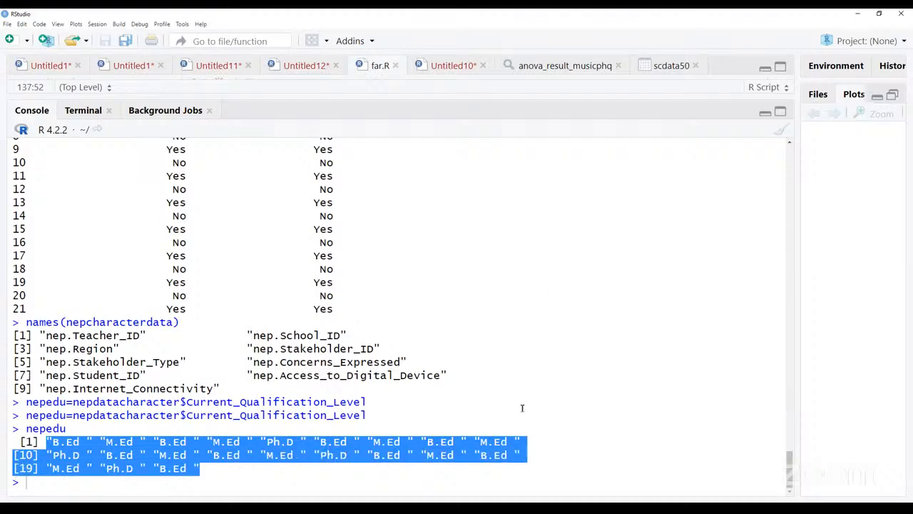
- Check the far.R script lines around the nepedu assignment, and return to the expanded console output
left_click(764, 113)
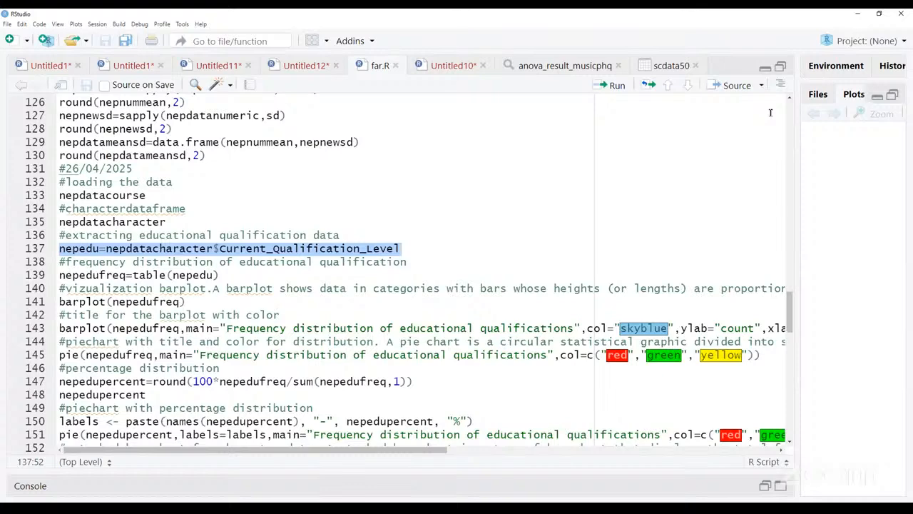
left_click(765, 69)
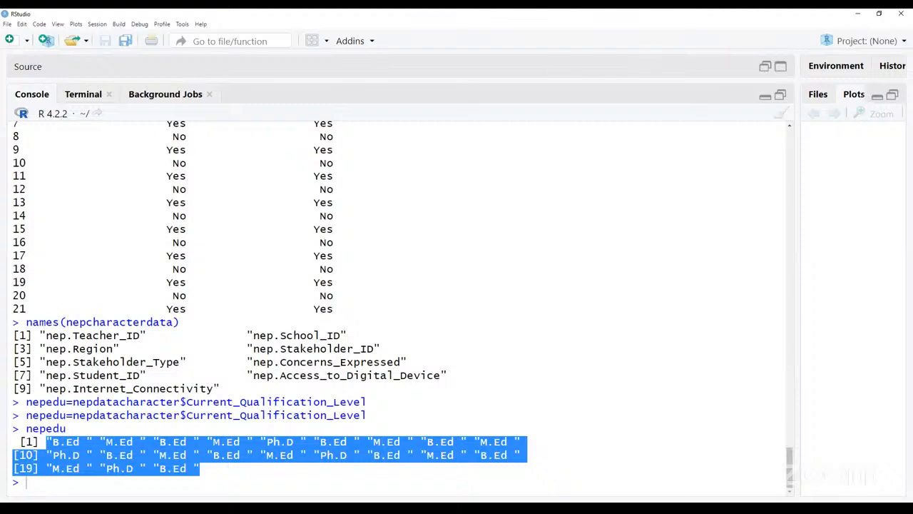
key("alt+Tab")
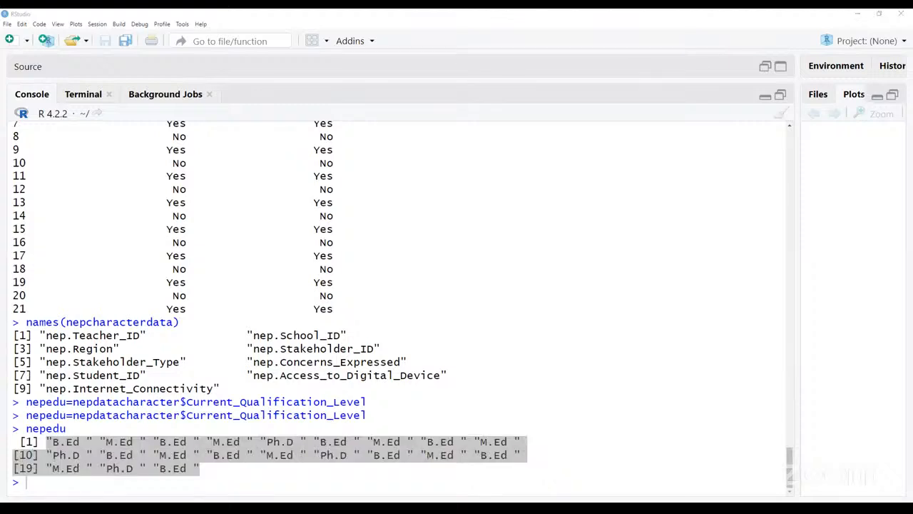
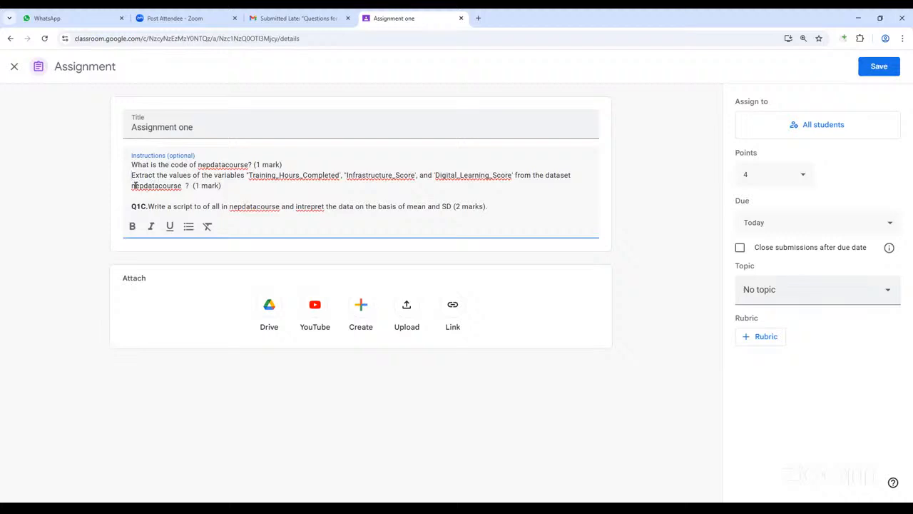
- In the Google Classroom assignment instructions, label the nepdatacourse code question 1a and the variable extraction question 1b
left_click(133, 165)
type("1a")
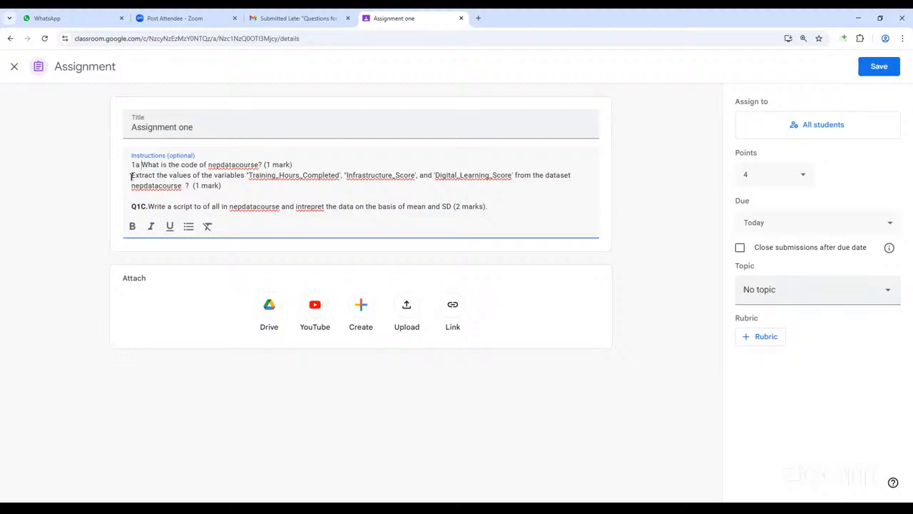
left_click(131, 175)
type("1b")
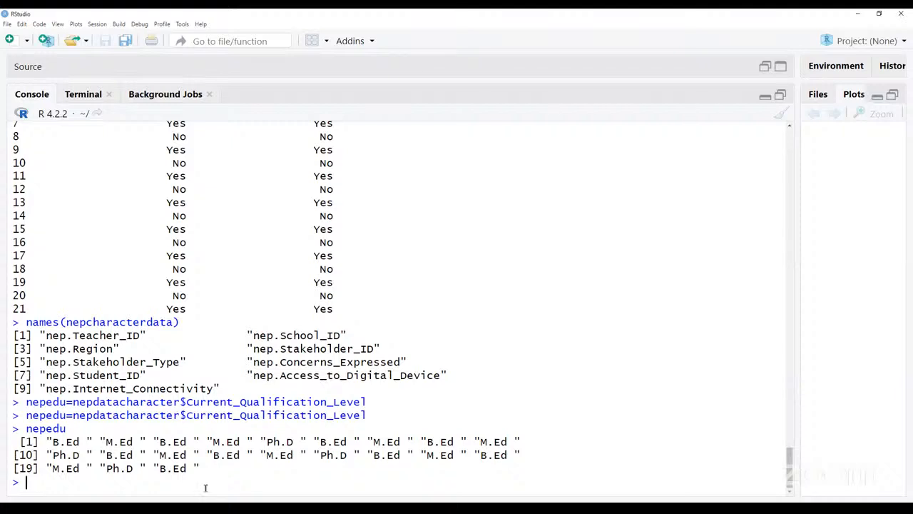
- Switch to the RStudio console and list the column names of the nepdatacourse data frame with names()
type("nepdata")
key("Down")
key("Down")
key("BackSpace")
key("BackSpace")
key("BackSpace")
key("BackSpace")
key("BackSpace")
key("BackSpace")
key("BackSpace")
type("names(n")
type("epda")
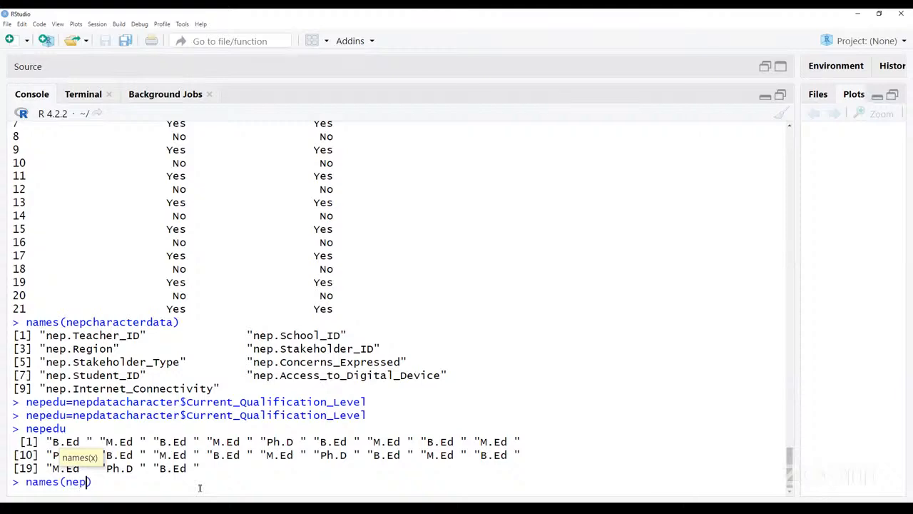
key("Down")
key("Down")
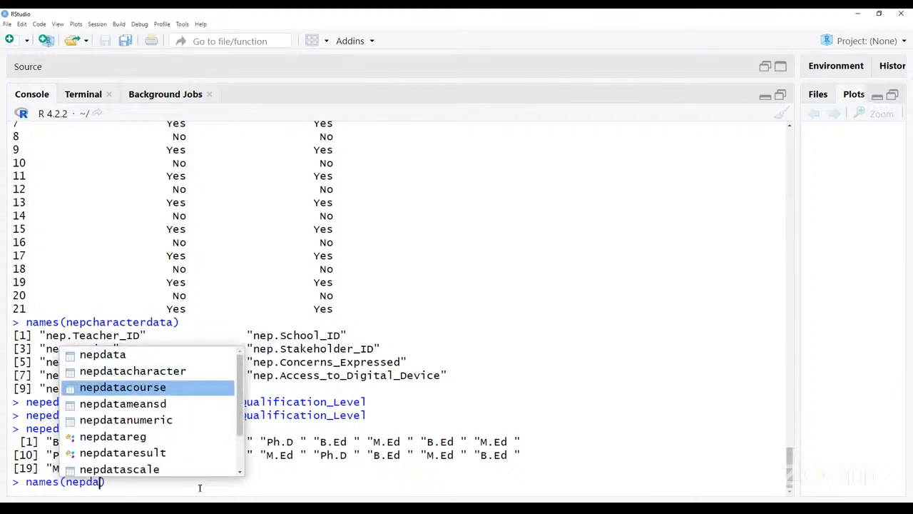
key("Return")
key("Return")
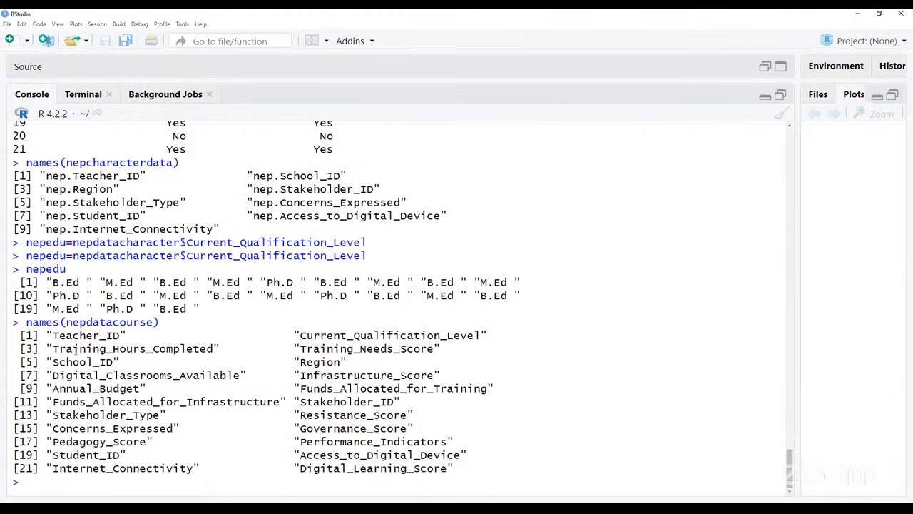
- Examine the Training_Hours_Completed entry and the names(nepdatacourse) call that lists it in the console
left_click_drag(52, 349, 243, 350)
left_click(244, 349)
double_click(152, 349)
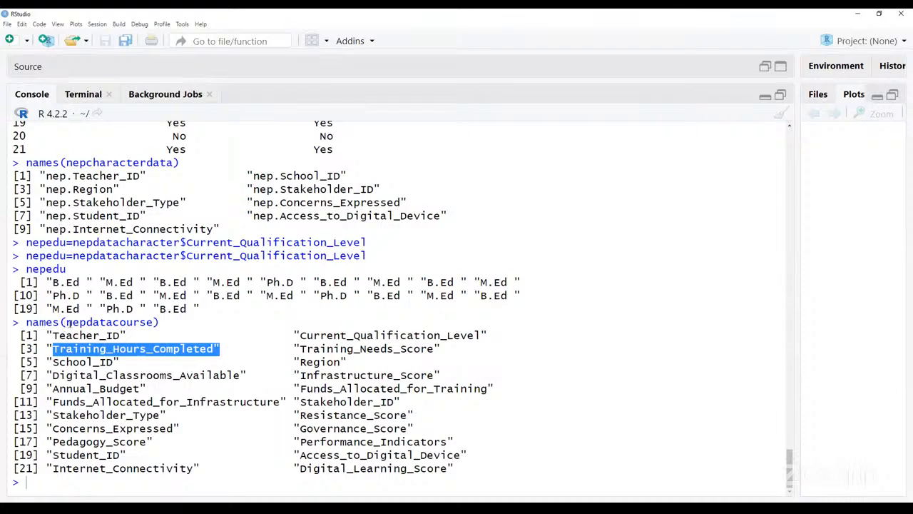
left_click_drag(64, 323, 154, 323)
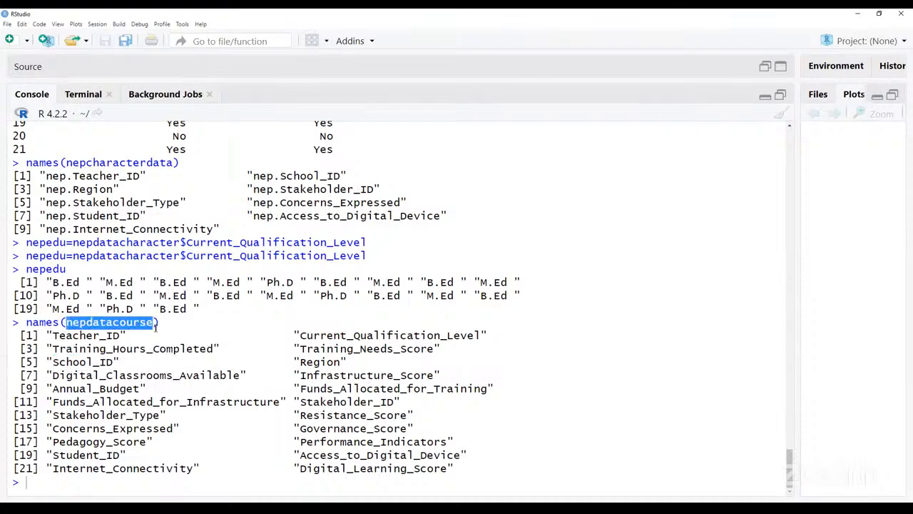
left_click(156, 326)
left_click_drag(152, 324, 66, 319)
left_click_drag(26, 322, 182, 325)
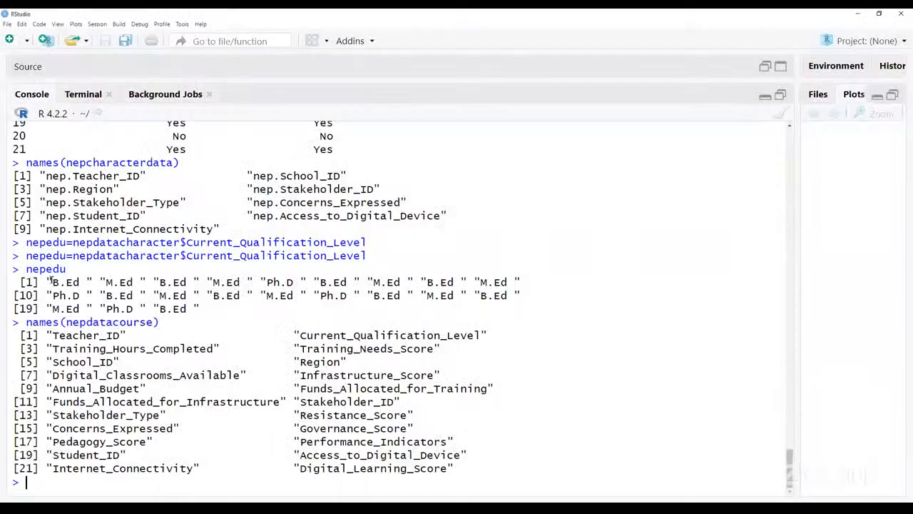
- Review the complete set of qualification values printed under the nepedu call
left_click_drag(50, 282, 521, 312)
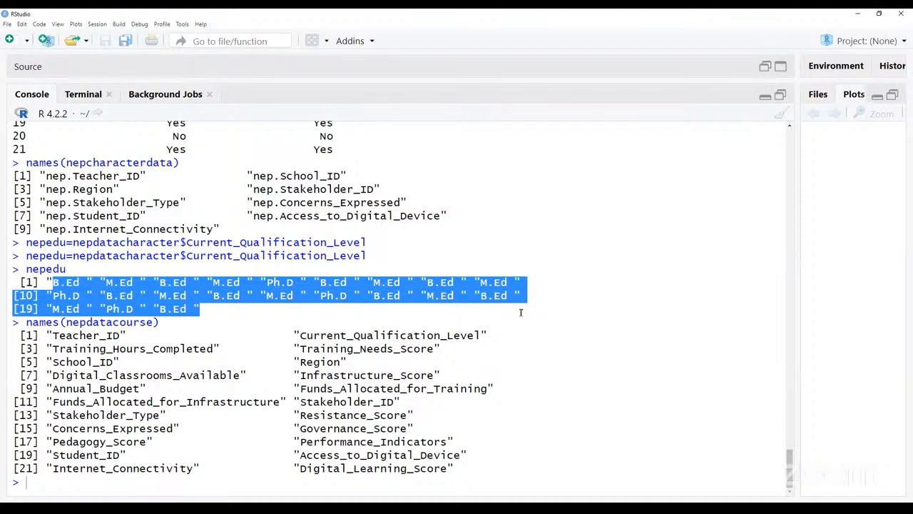
left_click(521, 312)
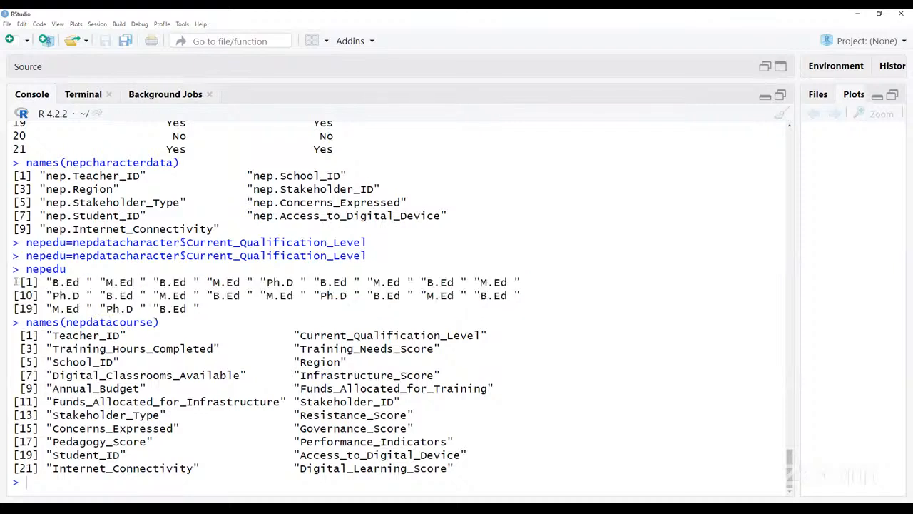
left_click_drag(15, 282, 205, 309)
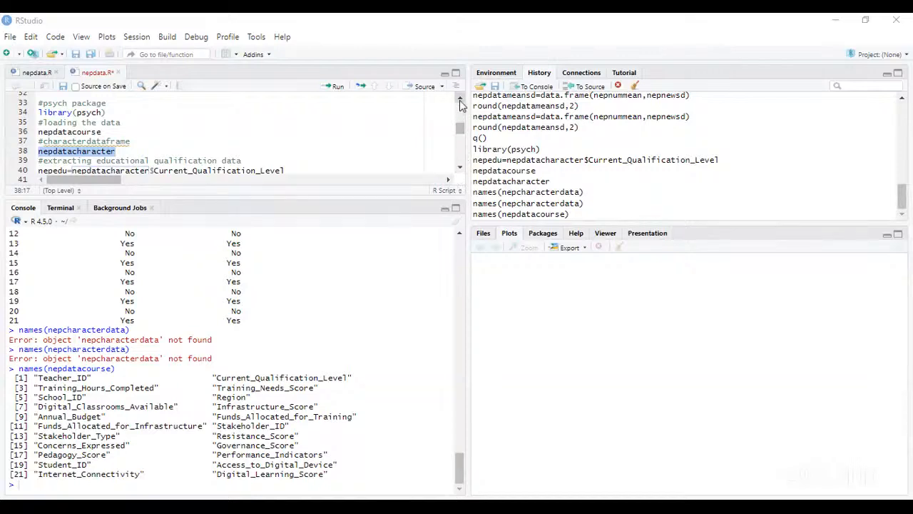
- In the RStudio session with nepdata.R, check the nepdatacharacter script lines and run names(nepdatacharacter) in the console
scroll(459, 99, "up", 5)
scroll(461, 105, "up", 2)
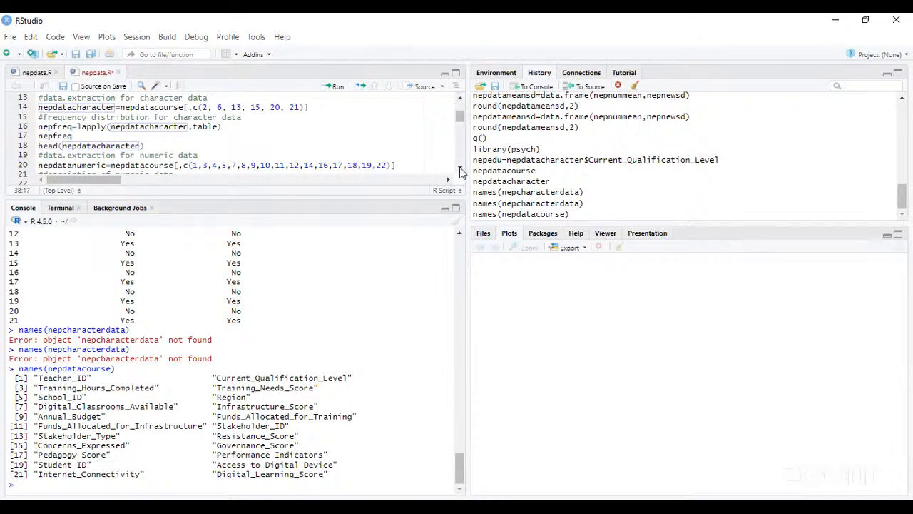
scroll(460, 171, "down", 2)
scroll(460, 172, "down", 4)
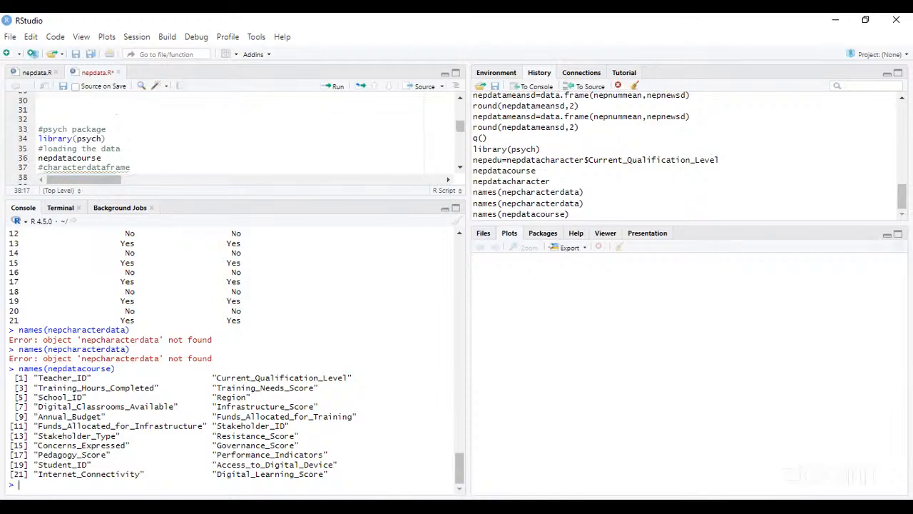
type("n")
type("ma")
type("es")
key("BackSpace")
key("BackSpace")
key("BackSpace")
key("BackSpace")
key("BackSpace")
type("names")
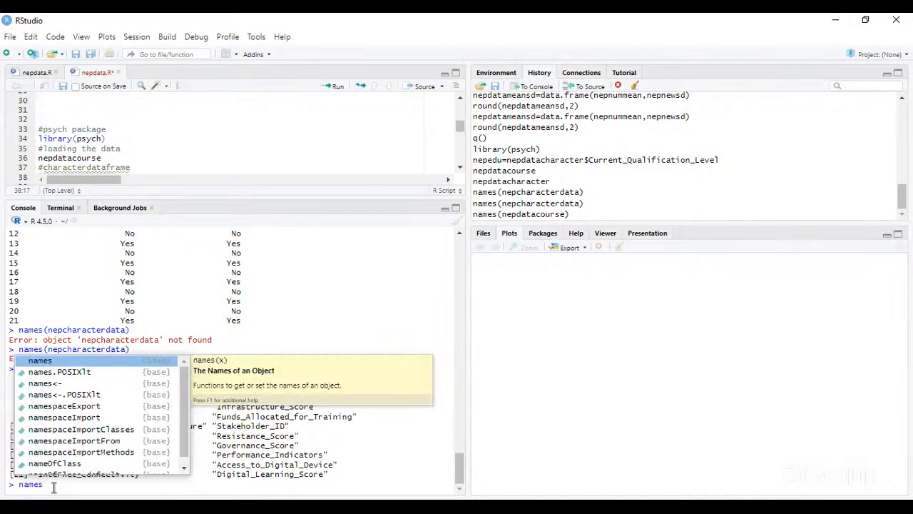
type("(n")
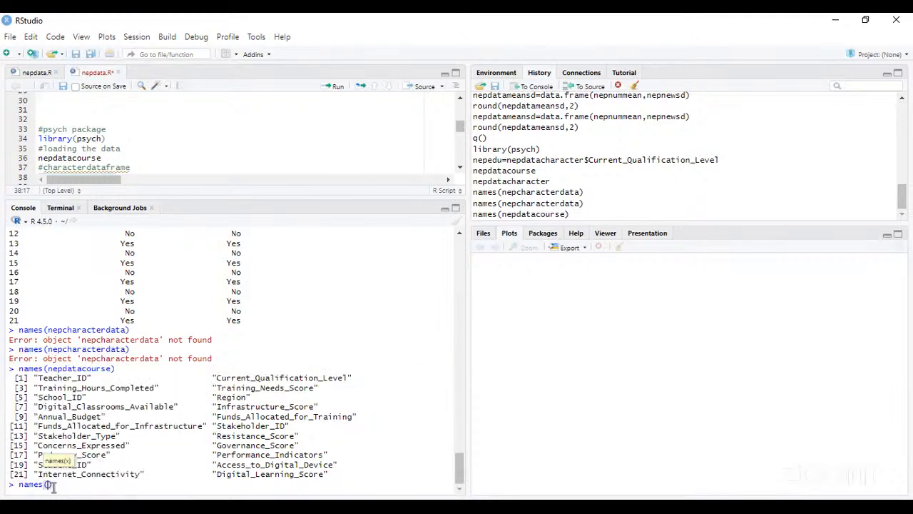
type("epdata")
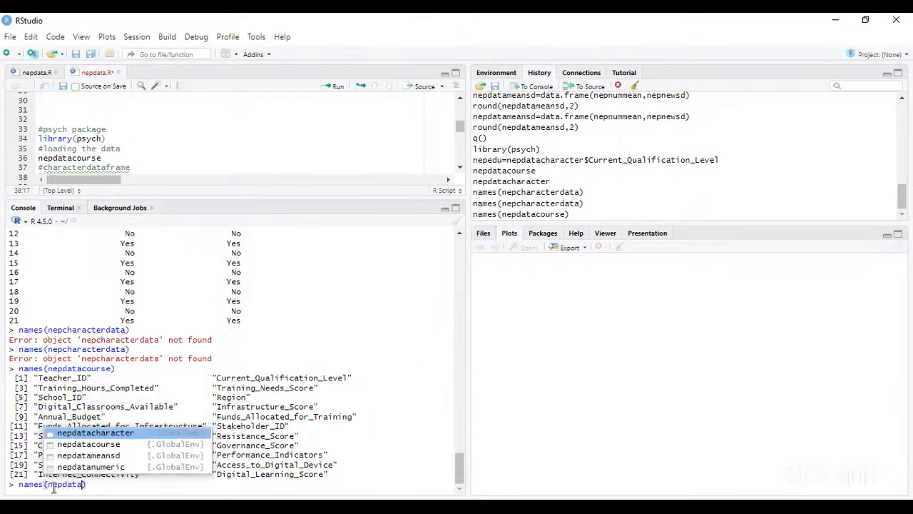
type("characte")
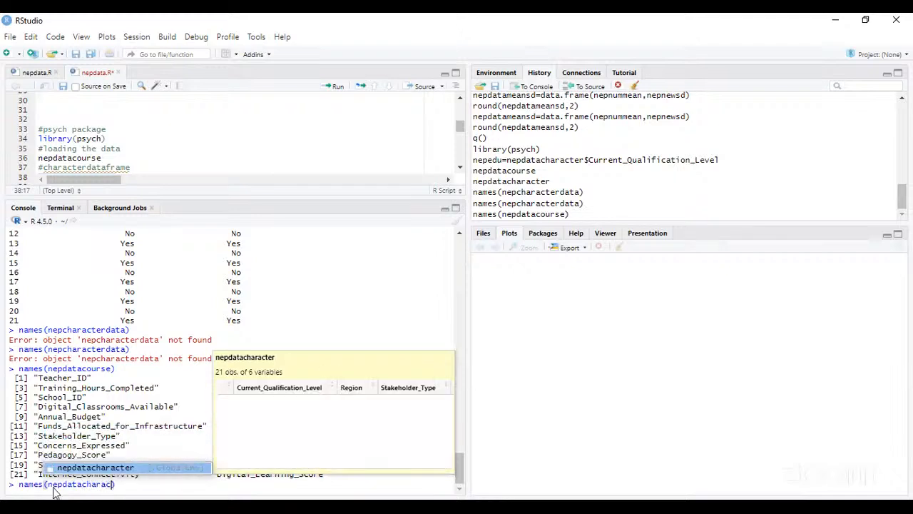
type("r")
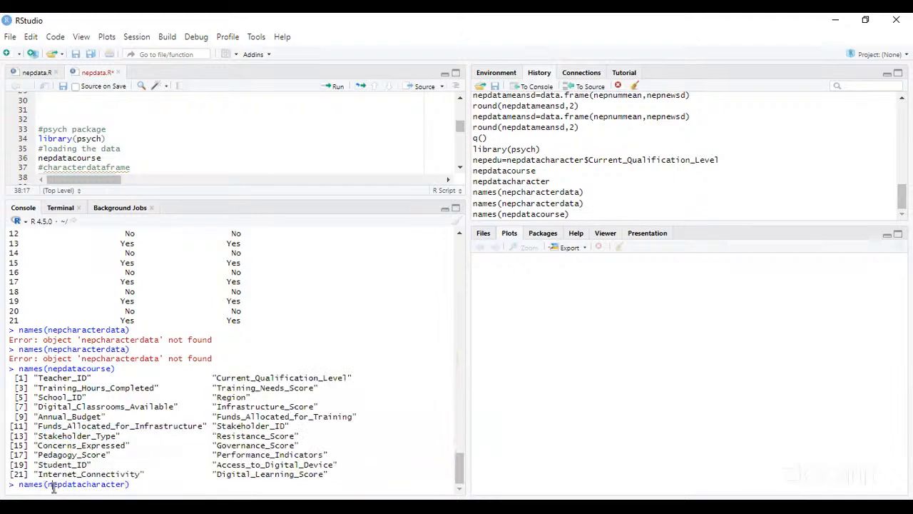
key("Return")
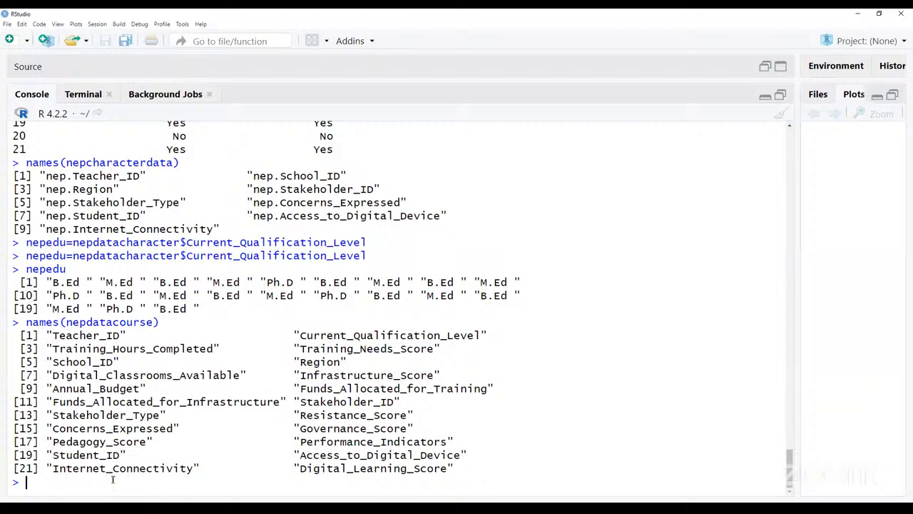
- Back in the enlarged console, review the names(nepdatacourse) call and the Training_Hours_Completed column name
left_click_drag(157, 348, 237, 348)
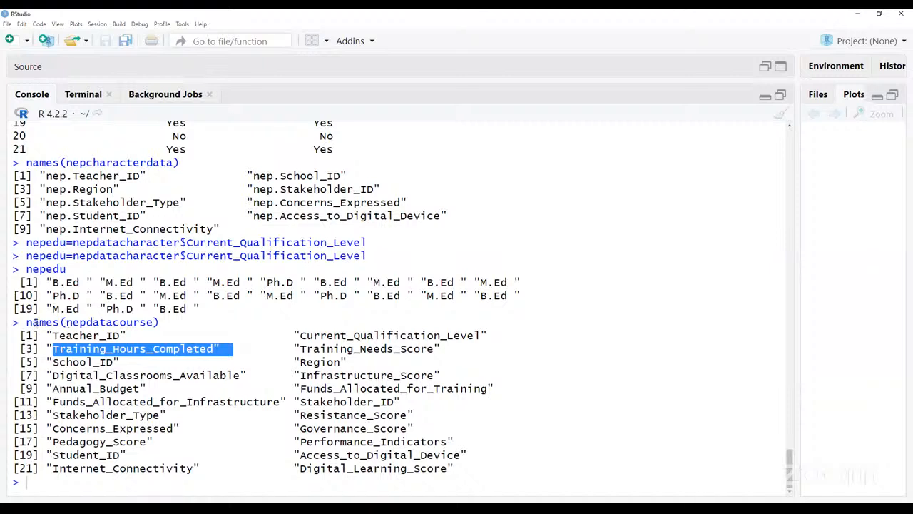
left_click_drag(26, 323, 201, 324)
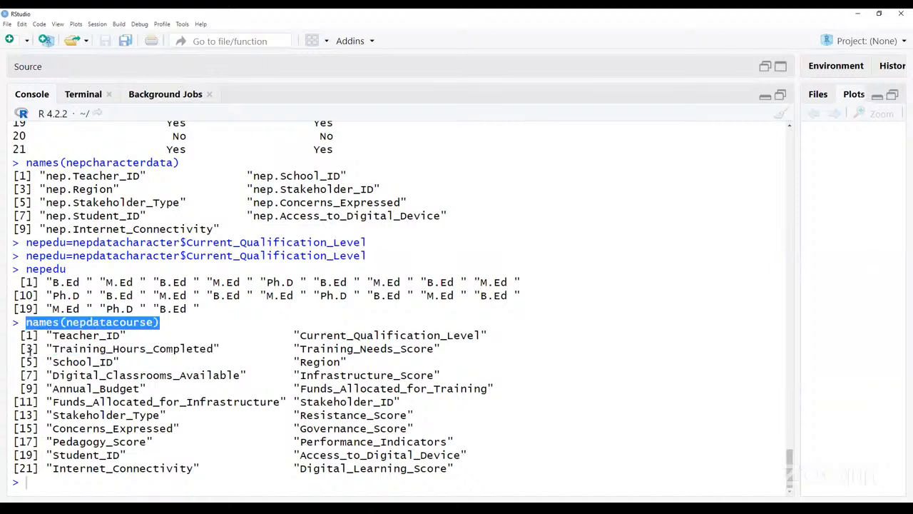
left_click_drag(53, 350, 228, 351)
left_click(95, 495)
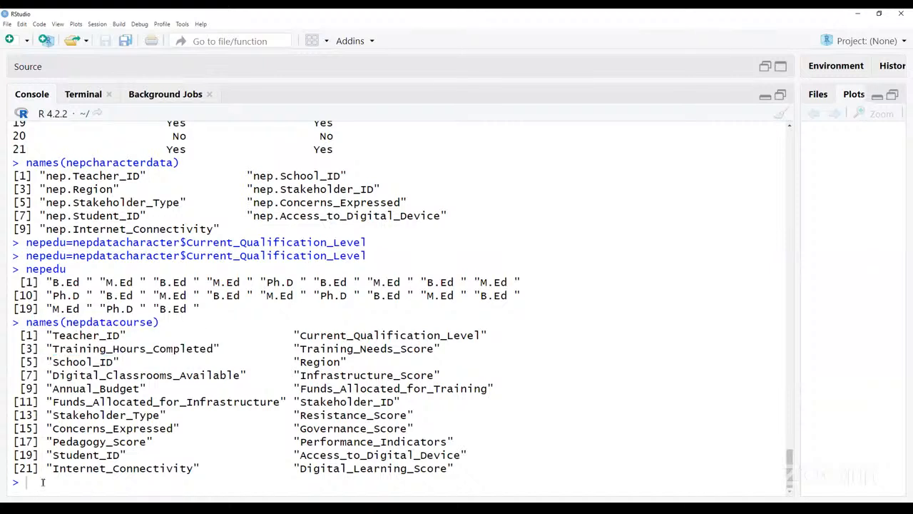
- Extract the Training_Hours_Completed column from nepdatacourse into an object named traininghourscompleted
type("traininghour")
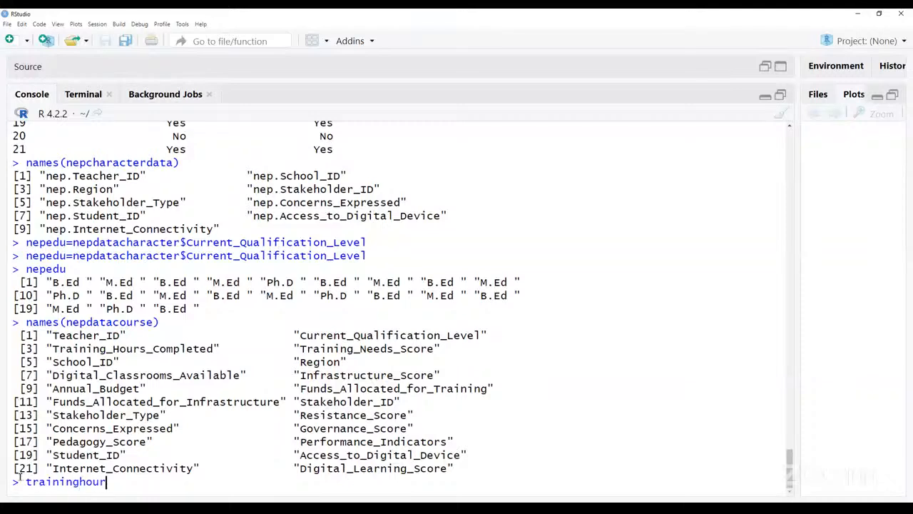
type("scompleted=nepdata")
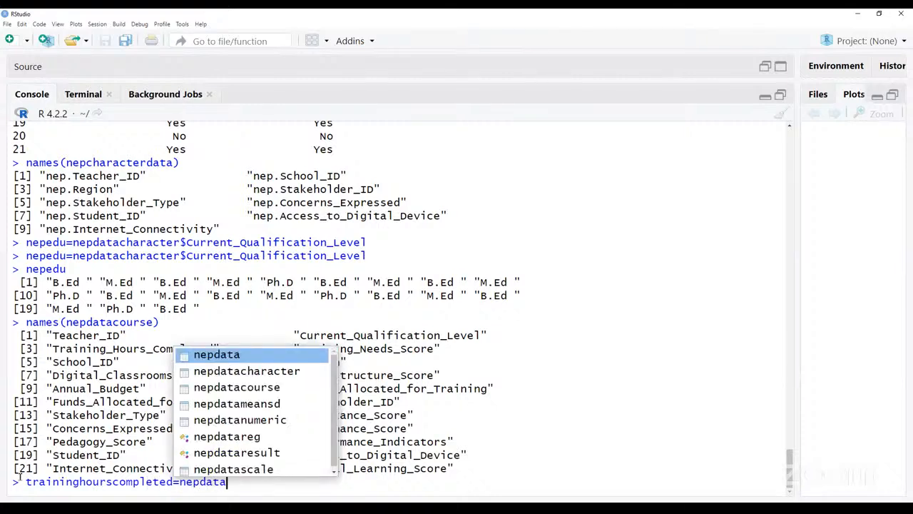
key("Down")
key("Down")
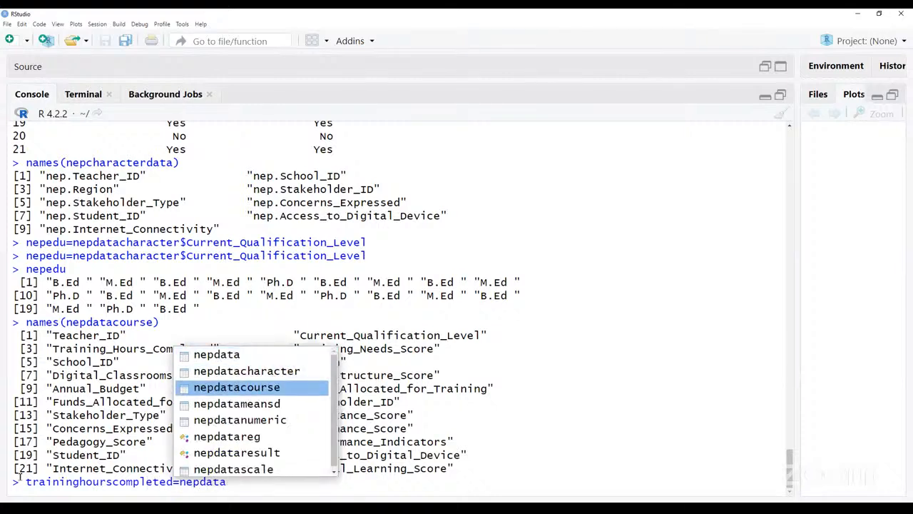
key("Return")
type("$")
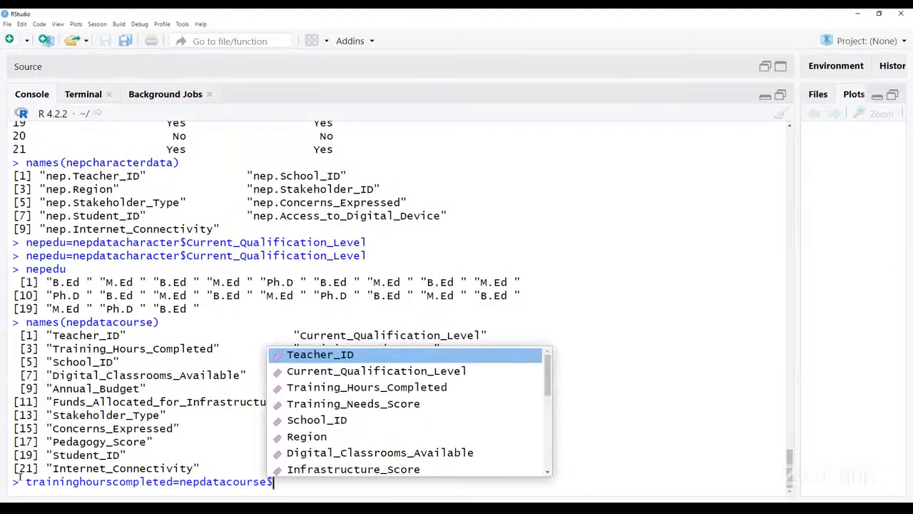
key("Down")
key("Down")
key("Return")
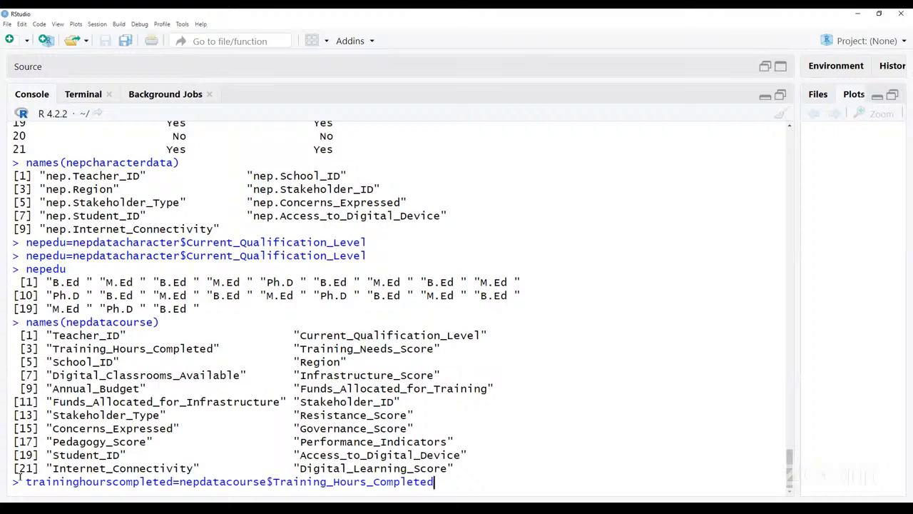
key("Return")
- Print the values of the traininghourscompleted object in the console
type("traininghour")
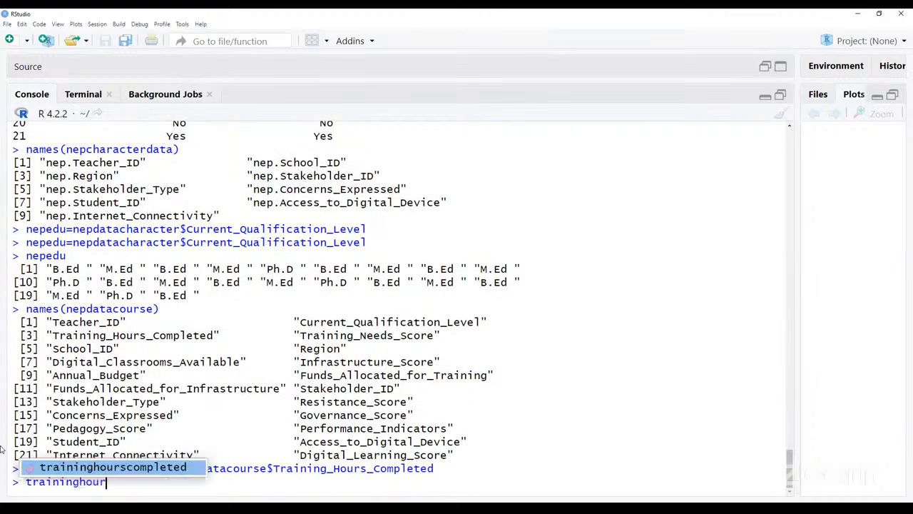
key("Tab")
key("Return")
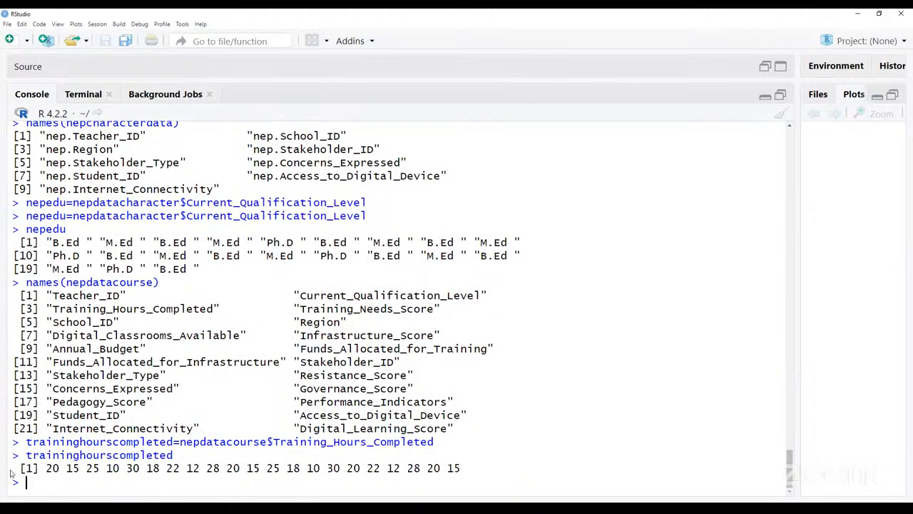
- Examine the traininghourscompleted assignment together with its print call and output values
mouse_move(13, 444)
left_mouse_down()
mouse_move(26, 483)
mouse_move(474, 477)
mouse_move(13, 442)
left_mouse_up()
left_click(465, 472)
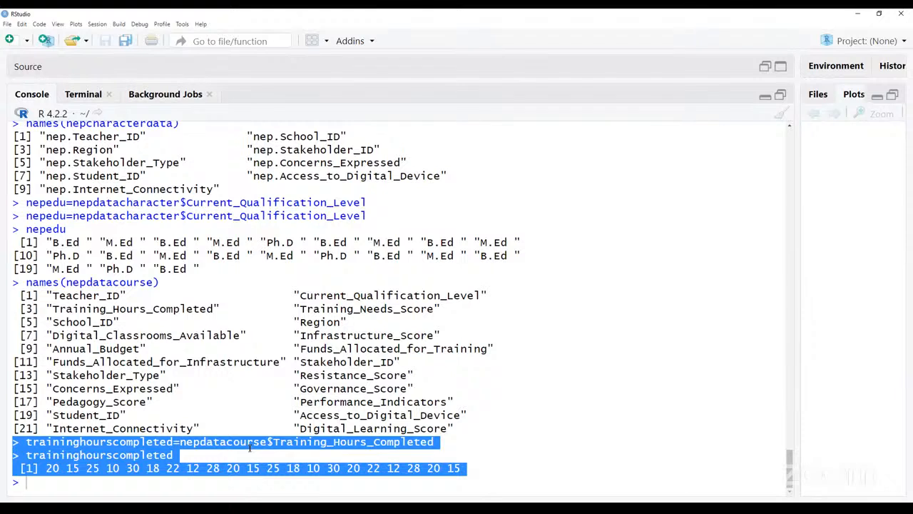
left_click(250, 448)
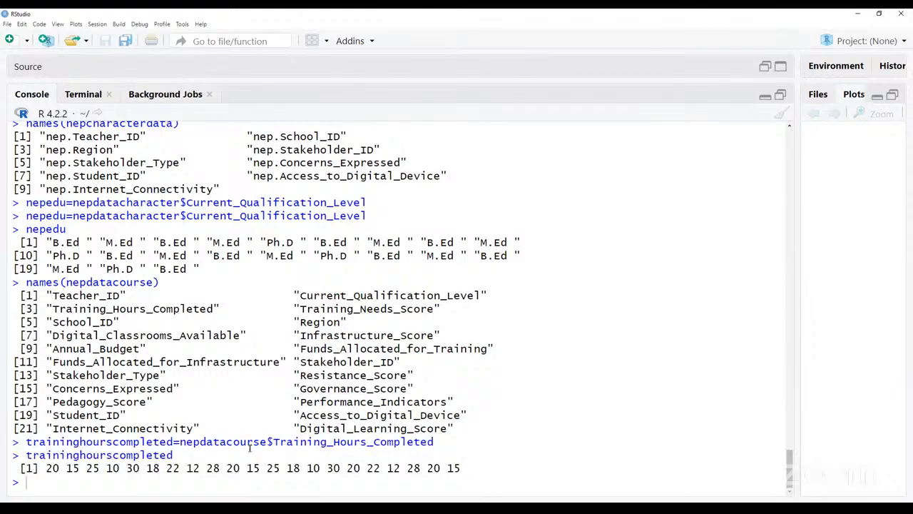
left_click_drag(13, 442, 477, 474)
left_click(477, 474)
left_click_drag(13, 443, 411, 469)
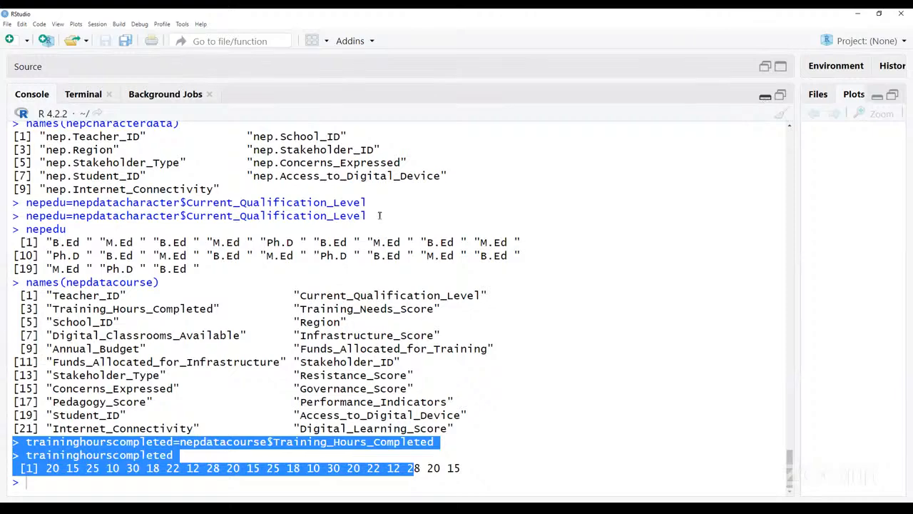
- Run the line nepedufreq=table(nepedu) from the far.R script to build the educational qualification frequency table
scroll(270, 246, "up", 3)
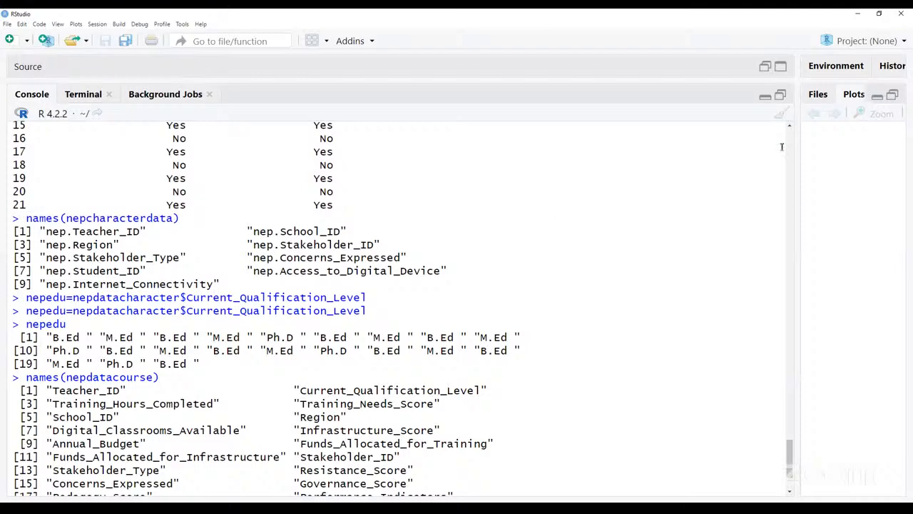
left_click(766, 96)
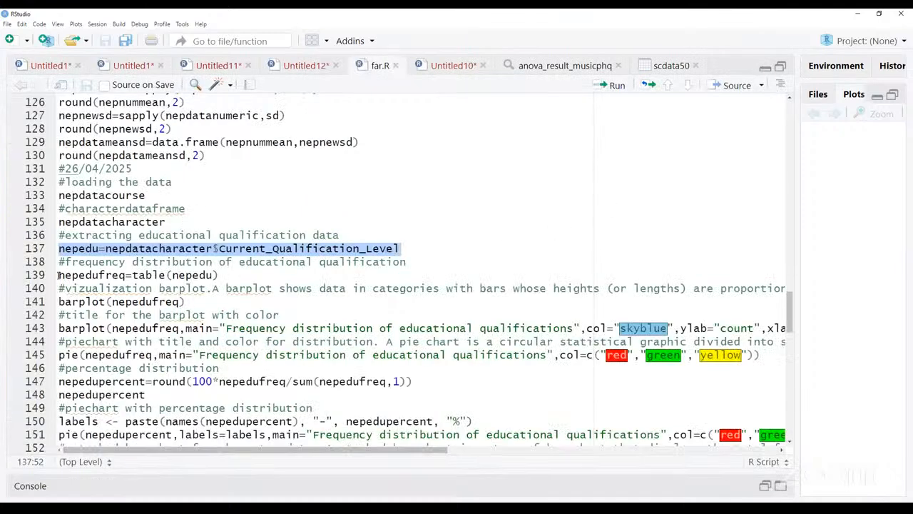
left_click_drag(59, 275, 222, 275)
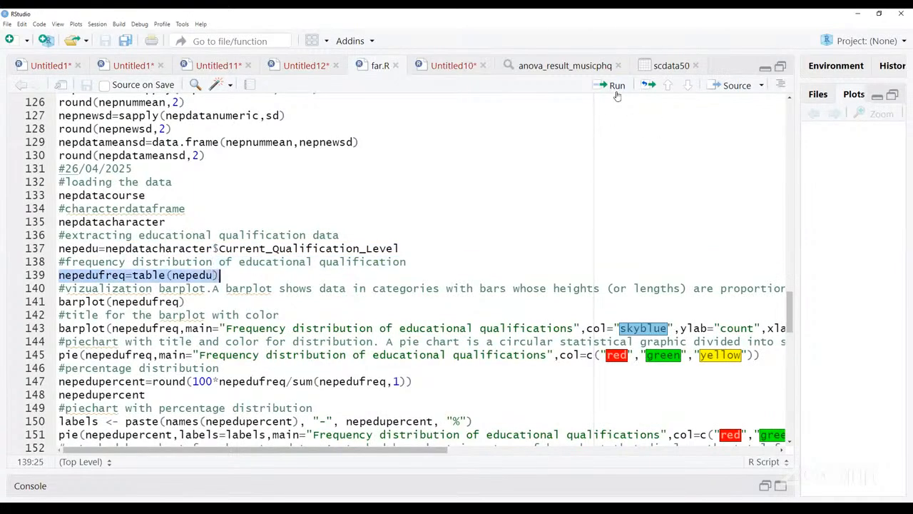
left_click(614, 85)
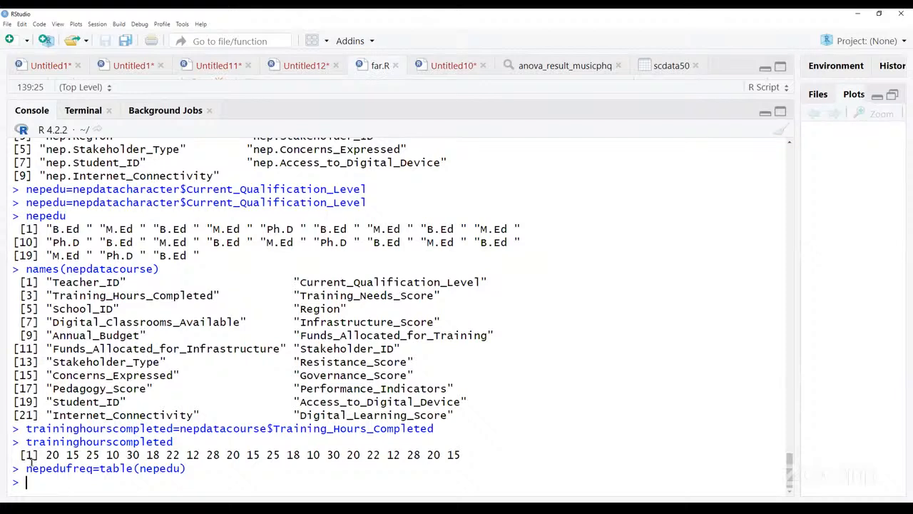
- Review the nepedufreq=table(nepedu) assignment in the console against the printed nepedu qualification values
left_click_drag(26, 469, 93, 468)
left_click(93, 468)
left_click_drag(26, 216, 280, 259)
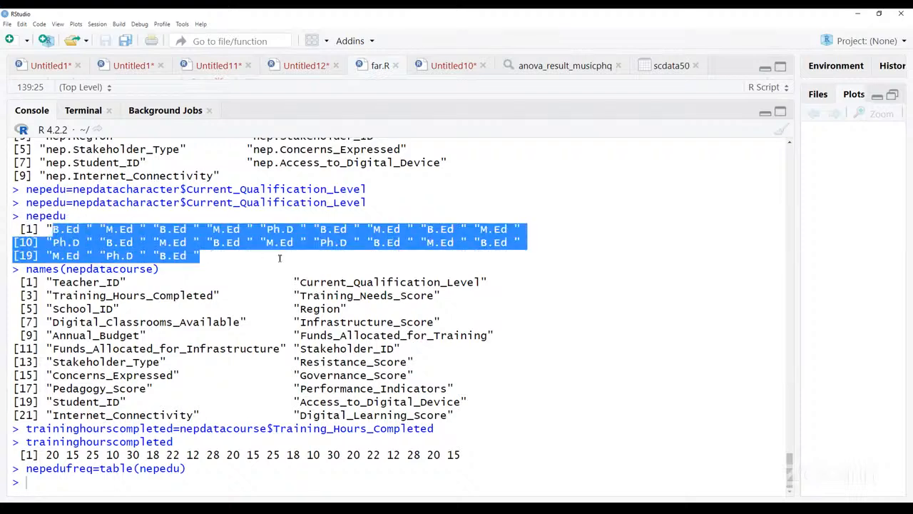
left_click_drag(26, 468, 93, 469)
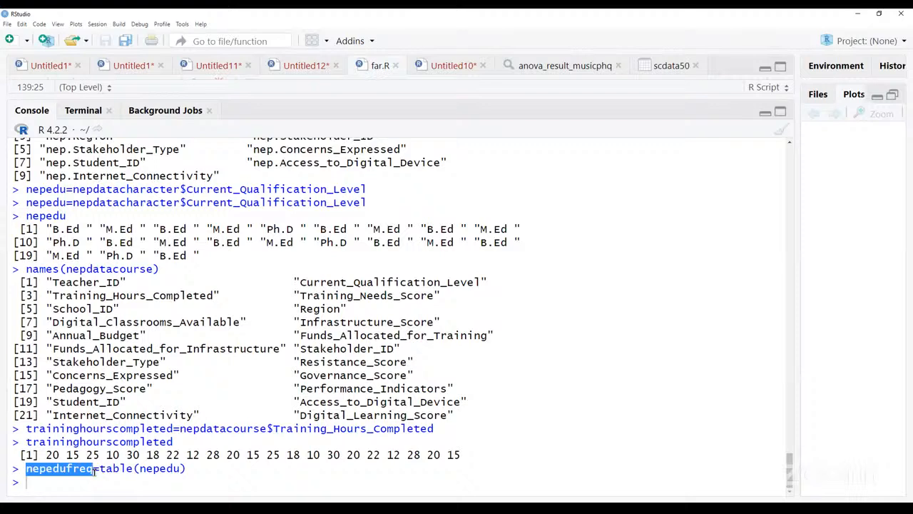
double_click(127, 470)
- Print the nepedufreq frequency table in the console
left_click(86, 483)
type("nep")
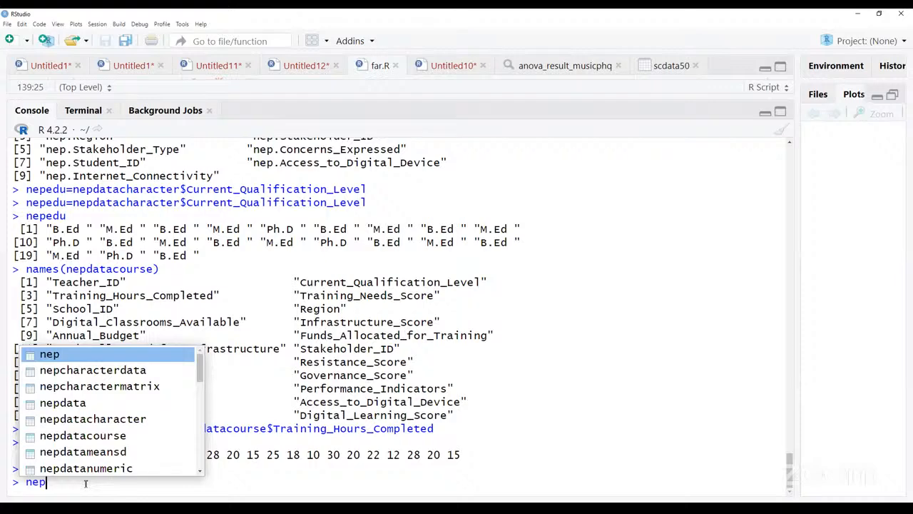
type("edu")
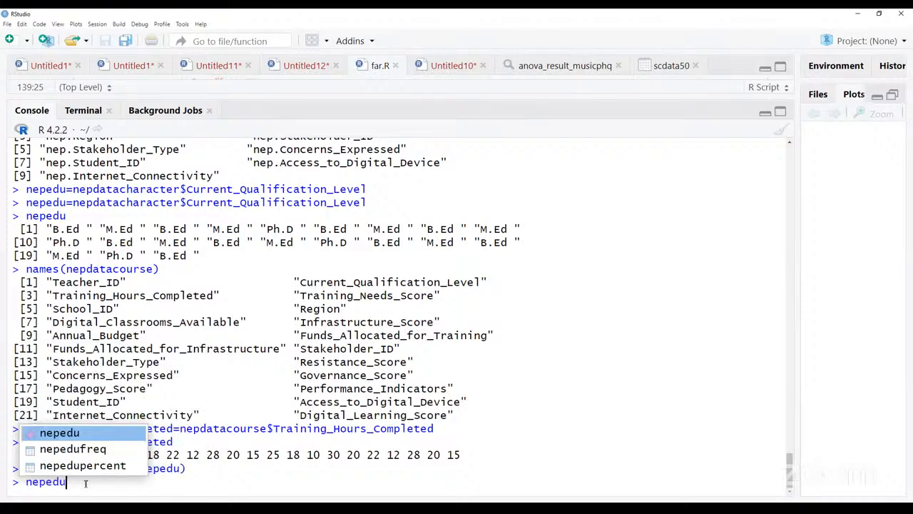
type("freq")
key("Return")
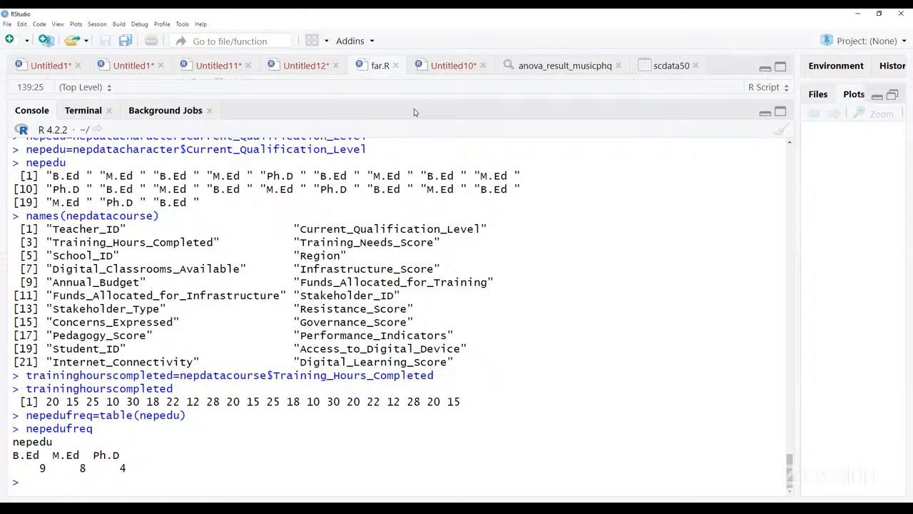
- Run barplot(nepedufreq) from the far.R script with the plot area widened, and enlarge the resulting bar plot for viewing
left_click(766, 113)
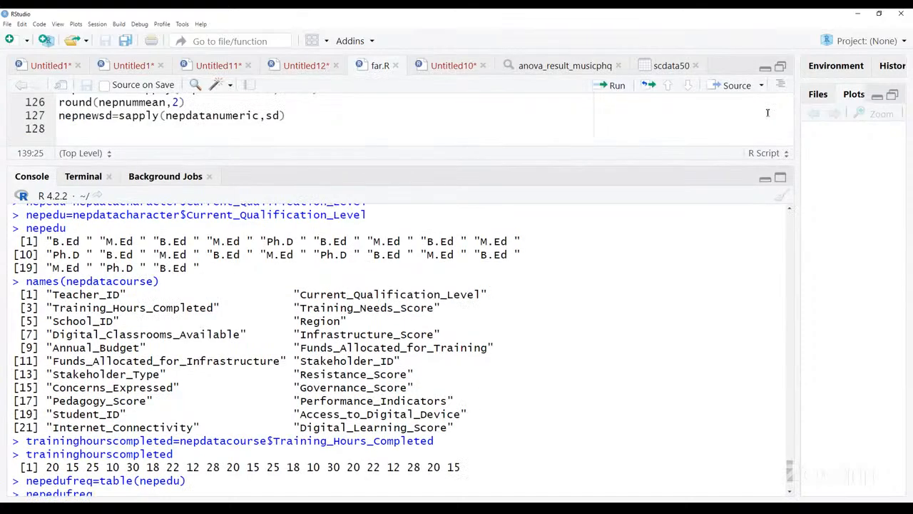
left_click(209, 301)
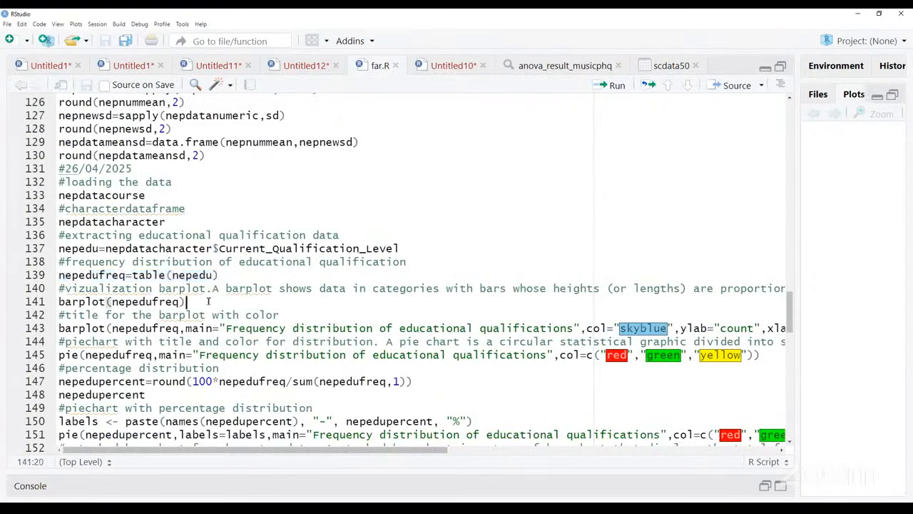
left_click(60, 302)
left_click_drag(60, 303, 199, 302)
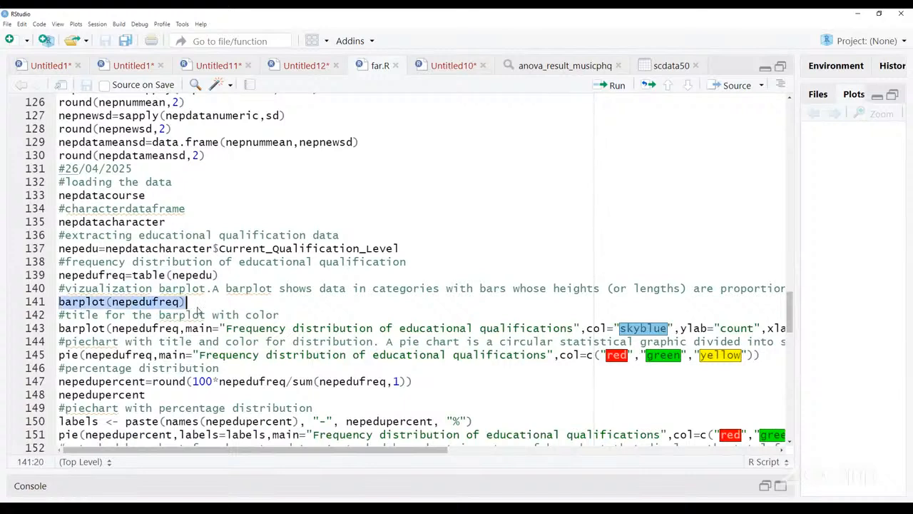
left_click(199, 303)
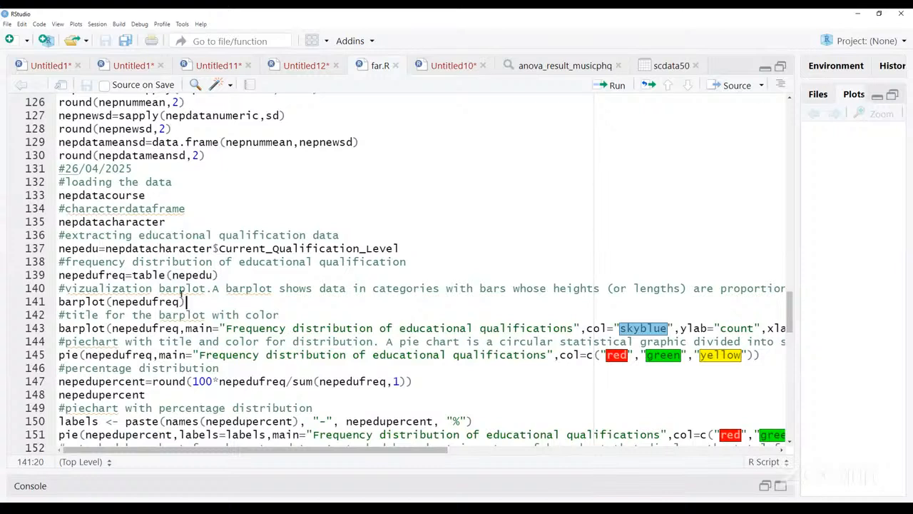
left_click_drag(59, 301, 196, 303)
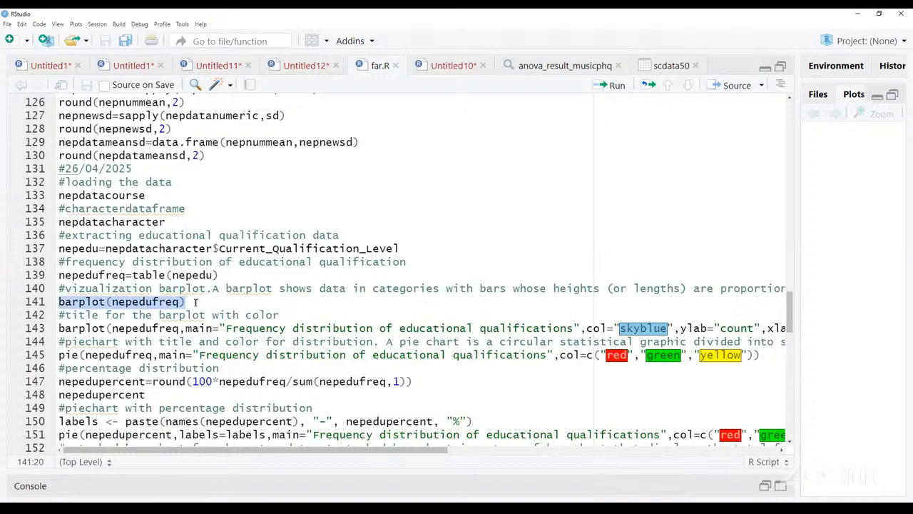
left_click_drag(799, 269, 471, 269)
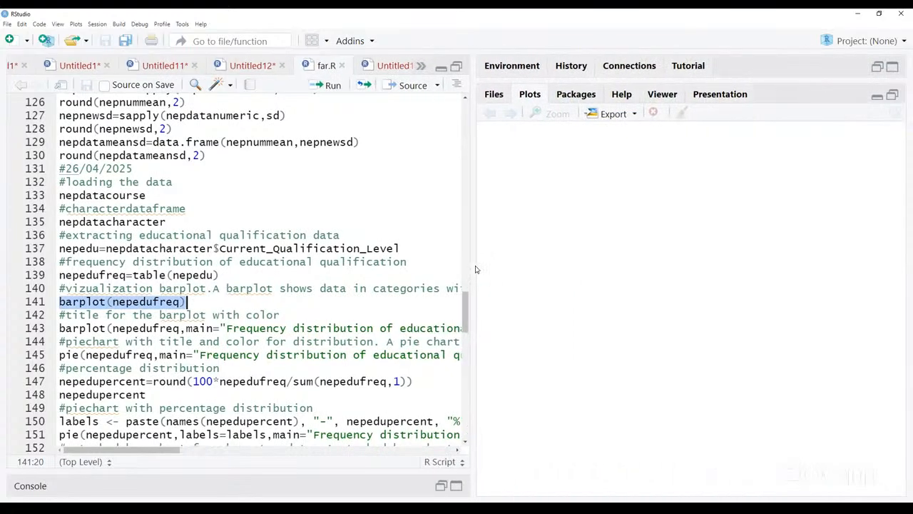
left_click(330, 86)
left_click_drag(471, 251, 137, 247)
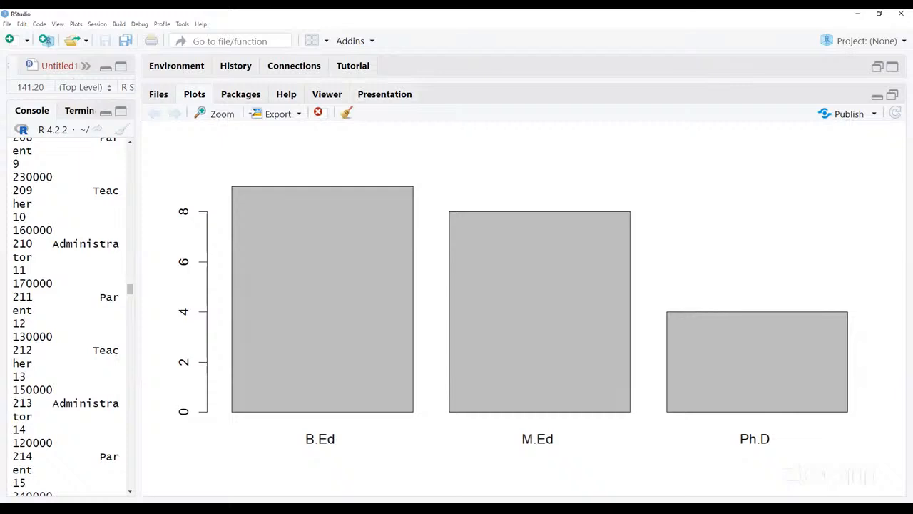
left_click_drag(139, 342, 471, 347)
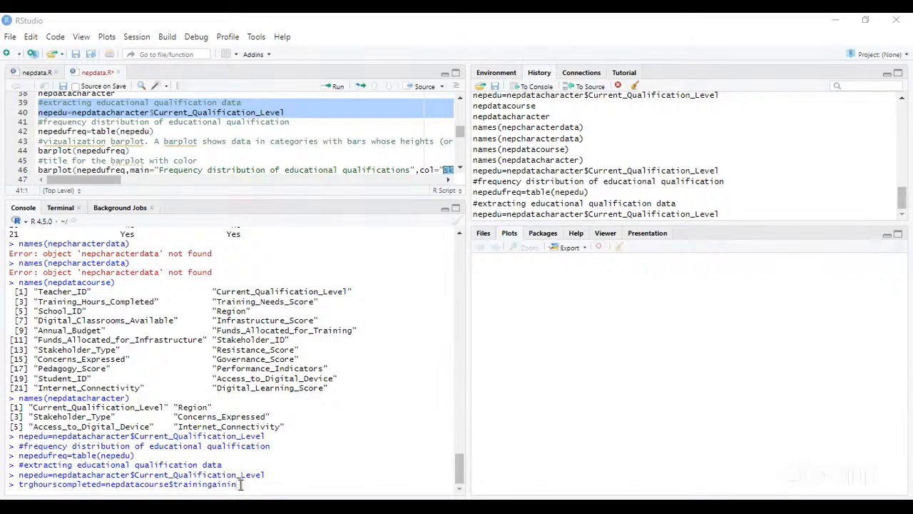
- Clear the unfinished trghourscompleted assignment from the console prompt
key("BackSpace")
key("BackSpace")
key("BackSpace")
key("BackSpace")
key("BackSpace")
key("BackSpace")
key("BackSpace")
key("BackSpace")
key("BackSpace")
key("BackSpace")
key("BackSpace")
key("BackSpace")
key("BackSpace")
key("BackSpace")
key("BackSpace")
key("BackSpace")
key("BackSpace")
key("BackSpace")
key("BackSpace")
key("BackSpace")
key("BackSpace")
key("BackSpace")
key("BackSpace")
key("BackSpace")
key("BackSpace")
key("BackSpace")
key("BackSpace")
key("BackSpace")
key("BackSpace")
key("BackSpace")
key("BackSpace")
key("BackSpace")
key("BackSpace")
key("BackSpace")
key("BackSpace")
key("BackSpace")
key("BackSpace")
key("BackSpace")
key("BackSpace")
key("BackSpace")
key("BackSpace")
key("BackSpace")
key("BackSpace")
key("BackSpace")
key("BackSpace")
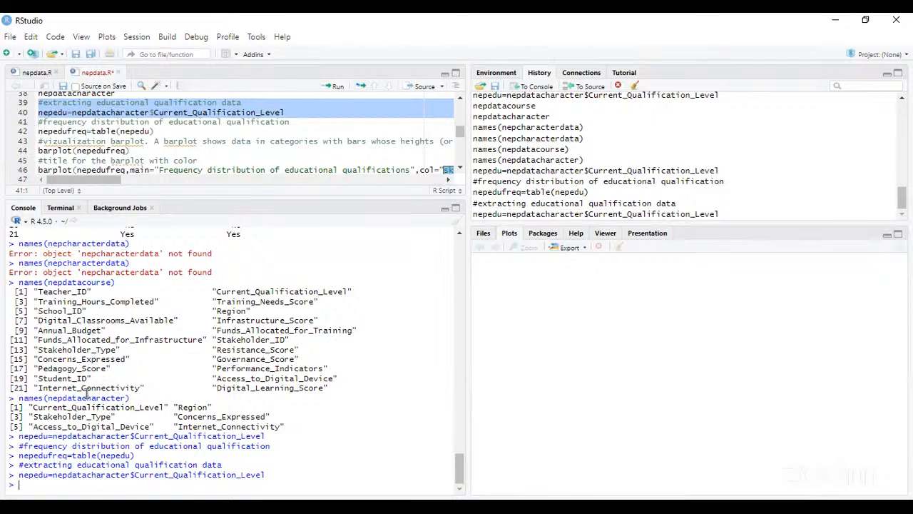
- Display the contents of nepedufreq in the R 4.5.0 console
type("nepedu")
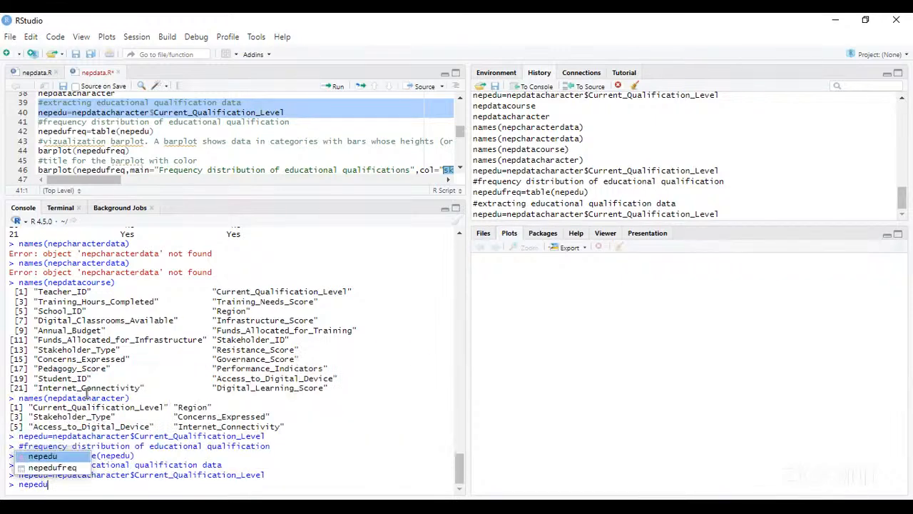
type("freq")
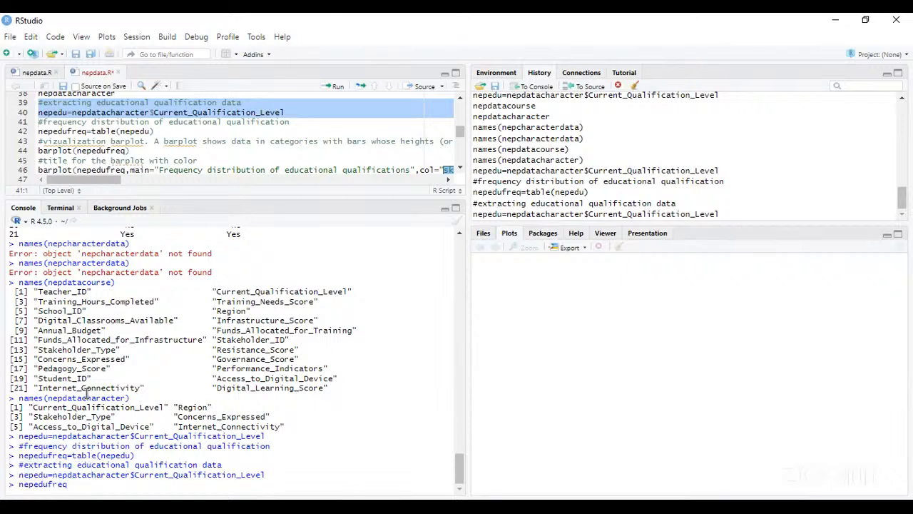
key("Return")
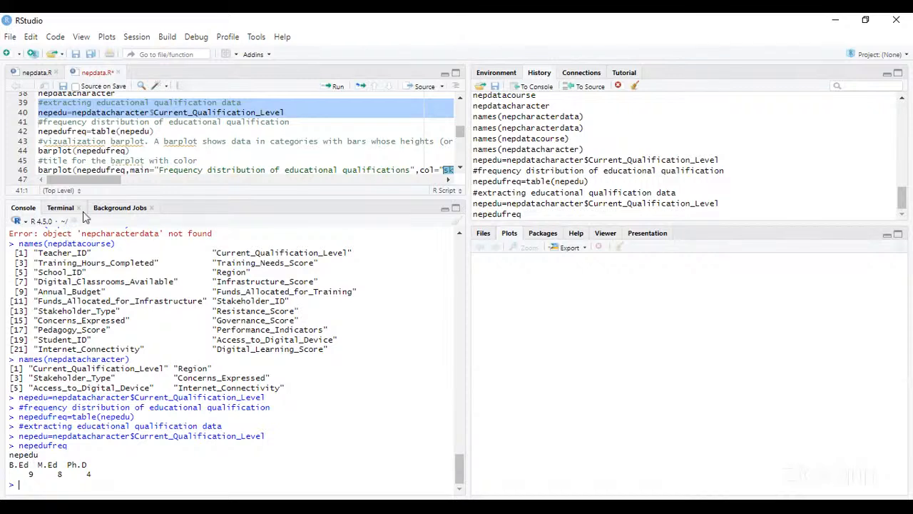
- Run the line barplot(nepedufreq) from the nepdata.R script to draw the plain bar plot
left_click(38, 150)
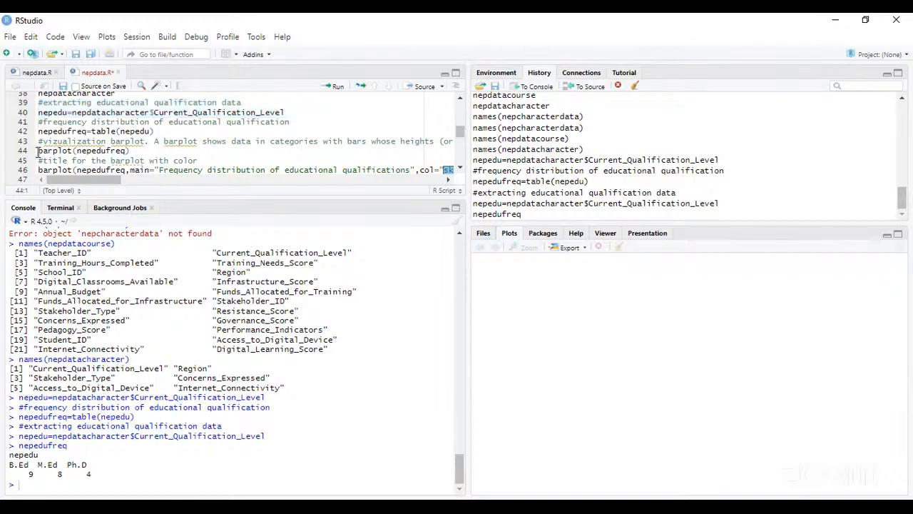
left_click_drag(38, 151, 129, 151)
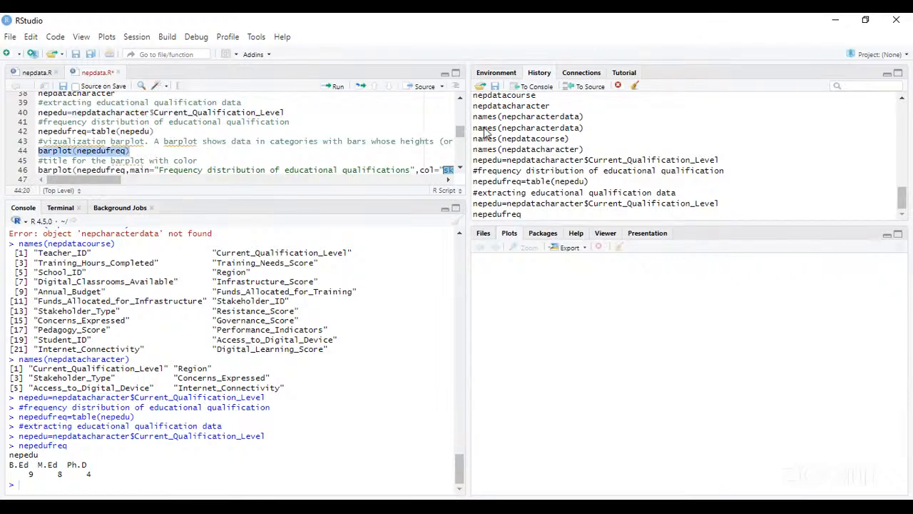
left_click(339, 86)
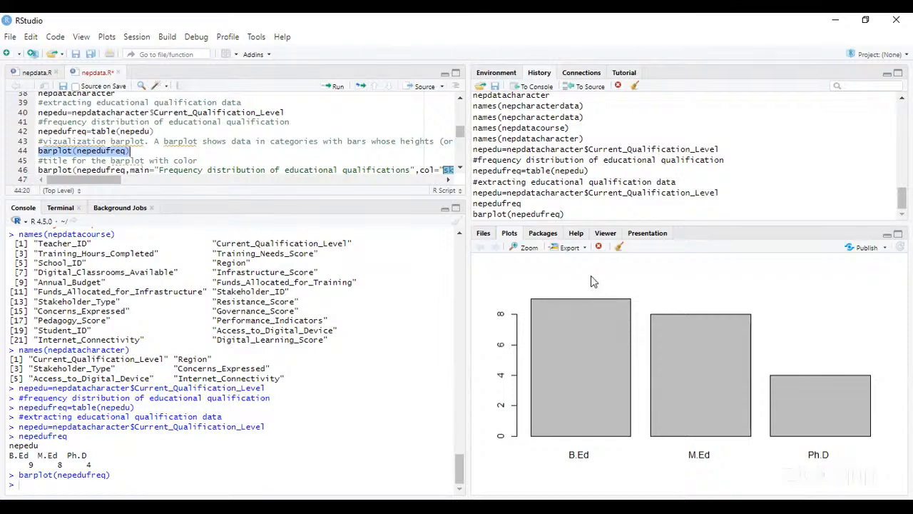
- Examine the full barplot command on line 46, including its title, skyblue color and axis label arguments
left_click(447, 180)
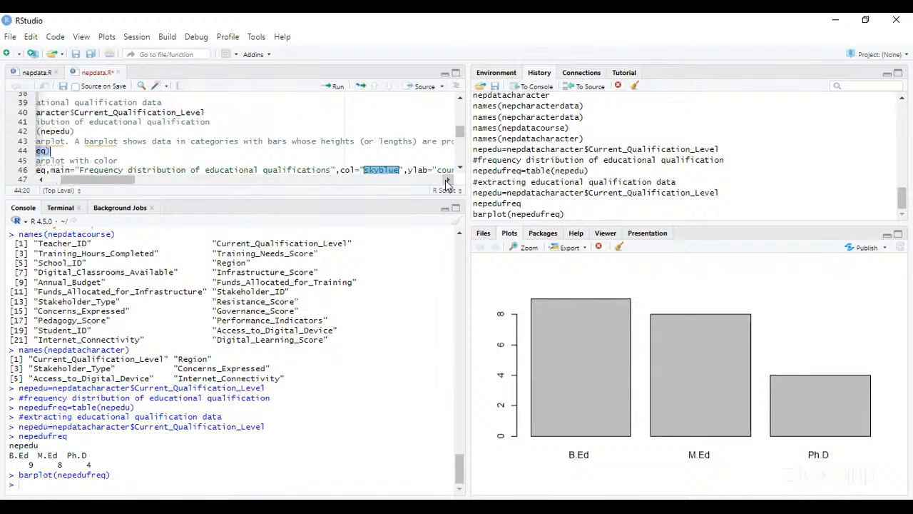
left_click(447, 180)
left_click(448, 180)
left_click(447, 179)
left_click(447, 180)
left_click(448, 180)
left_click(447, 179)
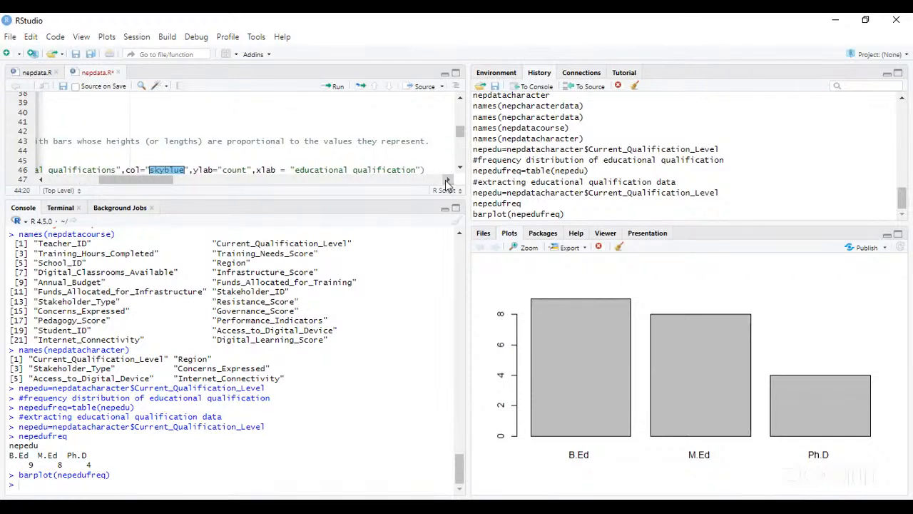
left_click(41, 180)
left_click(41, 180)
left_click(40, 180)
left_click(41, 180)
left_click(40, 180)
left_click(41, 180)
left_click(41, 180)
left_click(41, 180)
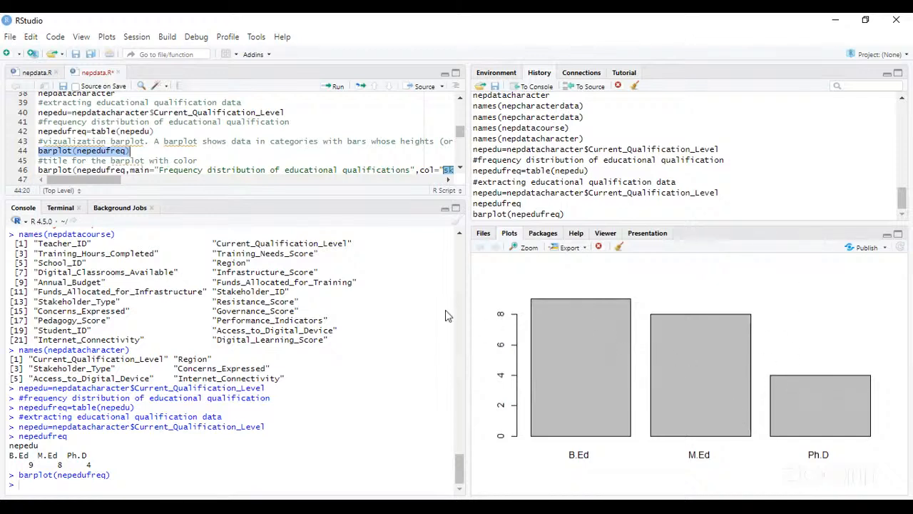
- Run the line 46 barplot of nepedufreq with the title "Frequency distribution of educational qualifications", skyblue bars and count and educational qualification axis labels
left_click(39, 168)
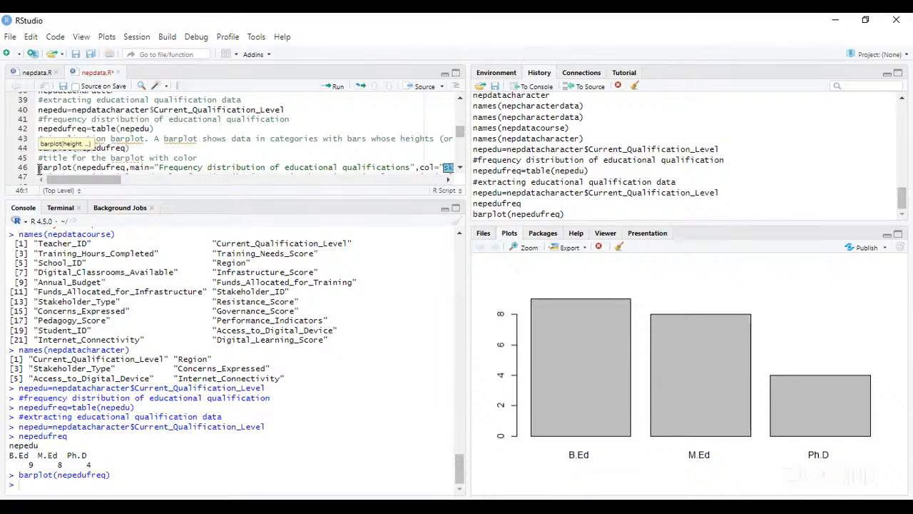
key("shift+Right")
key("shift+Right")
key("shift+Right")
key("shift+Right")
key("shift+Right")
key("shift+Right")
key("shift+Right")
key("shift+Right")
key("shift+Right")
key("shift+Right")
key("shift+Right")
key("shift+Right")
key("shift+Right")
key("shift+Right")
key("shift+Right")
key("shift+Right")
key("shift+Right")
key("shift+Right")
key("shift+Right")
key("shift+Right")
key("shift+Right")
key("shift+Right")
key("shift+Right")
key("shift+Right")
key("shift+Right")
key("shift+Right")
key("shift+Right")
key("shift+Right")
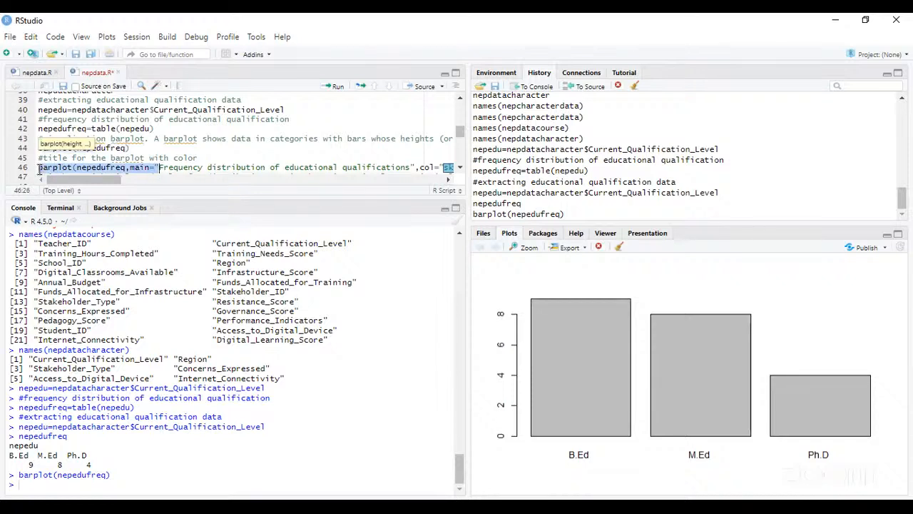
key("shift+Right")
key("shift+Right")
key("shift+Right")
key("shift+Right")
key("shift+Right")
key("shift+Right")
key("shift+Right")
key("shift+Right")
key("shift+Right")
key("shift+Right")
key("shift+Right")
key("shift+Right")
key("shift+Right")
key("shift+Right")
key("shift+Right")
key("shift+Right")
key("shift+Right")
key("shift+Right")
key("shift+Right")
key("shift+Right")
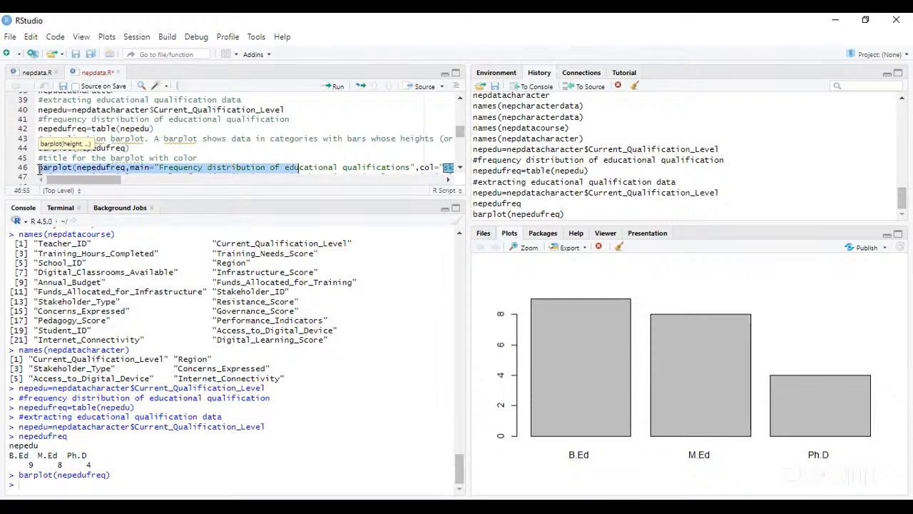
key("shift+Right")
key("shift+Right")
key("shift+Right")
key("shift+Right")
key("shift+Right")
key("shift+Right")
key("shift+Right")
key("shift+Right")
key("shift+Right")
key("shift+Right")
key("shift+Right")
key("shift+Right")
key("shift+Right")
key("shift+Right")
key("shift+Right")
key("shift+Right")
key("shift+Right")
key("shift+Right")
key("shift+Right")
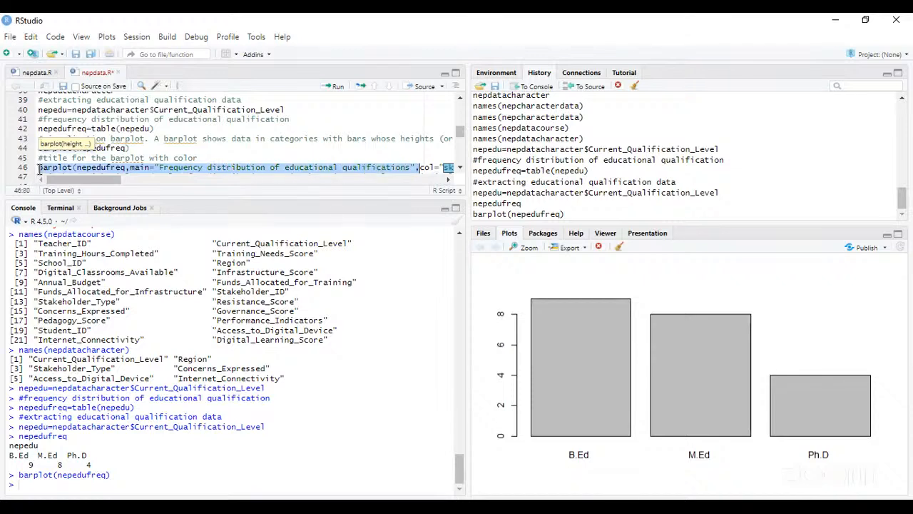
key("shift+Right")
key("shift+Right")
key("shift+Right")
key("shift+Right")
key("shift+Right")
key("shift+Right")
key("shift+Right")
key("shift+Right")
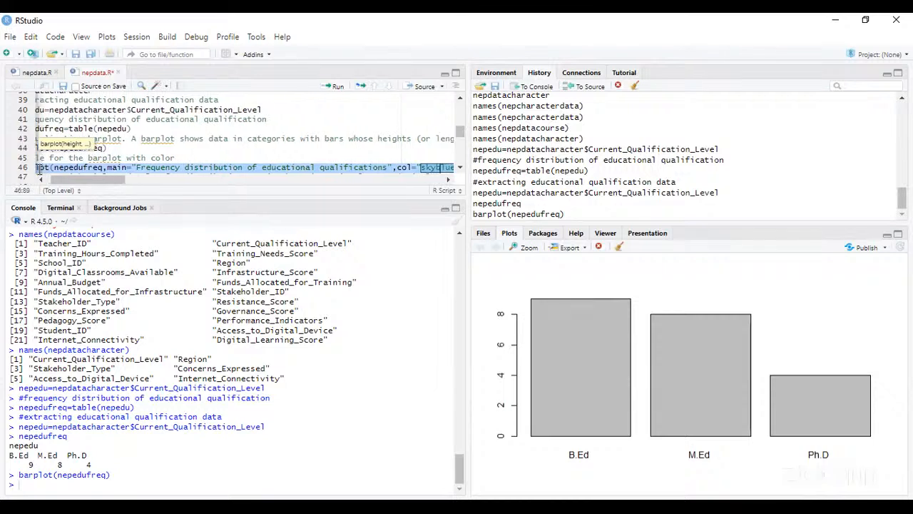
key("shift+Right")
key("shift+Right")
key("shift+Right")
key("shift+Right")
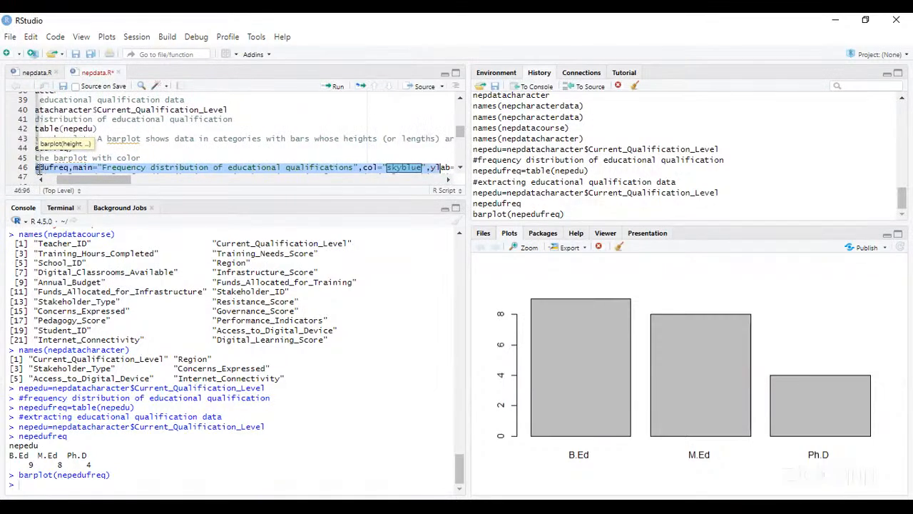
key("shift+Right")
key("shift+Right")
key("shift+Right")
key("shift+Right")
key("shift+Right")
key("shift+Right")
key("shift+Right")
key("shift+Right")
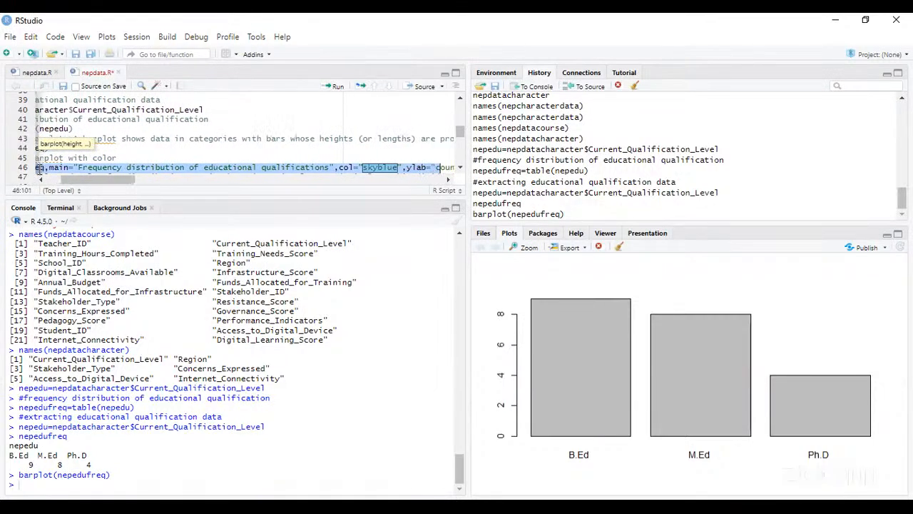
key("shift+Right")
key("shift+Right")
key("shift+Right")
key("shift+Right")
key("shift+Right")
key("shift+Right")
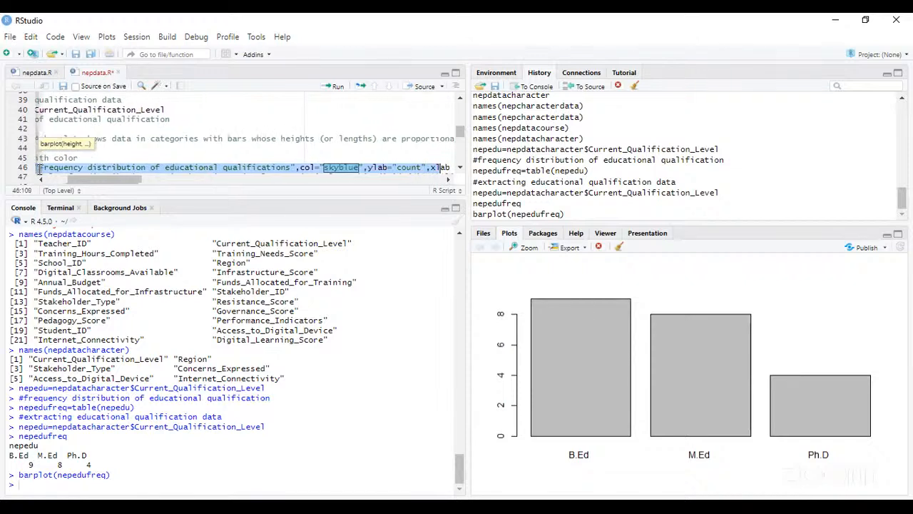
key("shift+Right")
key("shift+Right")
key("shift+Right")
key("shift+Right")
key("shift+Right")
key("shift+Right")
key("shift+Right")
key("shift+Right")
key("shift+Right")
key("shift+Right")
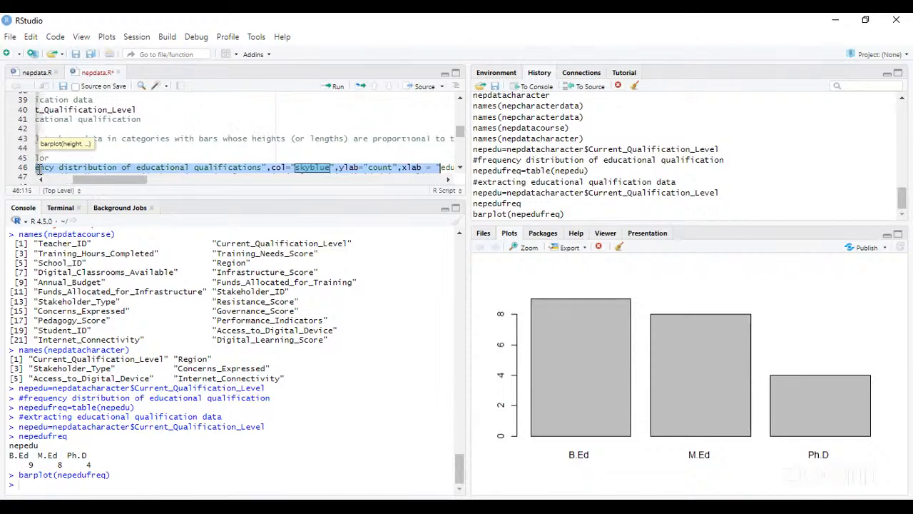
key("shift+Right")
key("shift+Right")
key("shift+Right")
key("shift+Right")
key("shift+Right")
key("shift+Right")
key("shift+Right")
key("shift+Right")
key("shift+Right")
key("shift+Right")
key("shift+Right")
key("shift+Right")
key("shift+Right")
key("shift+Right")
key("shift+Right")
key("shift+Right")
key("shift+Right")
key("shift+Right")
key("shift+Right")
key("shift+Right")
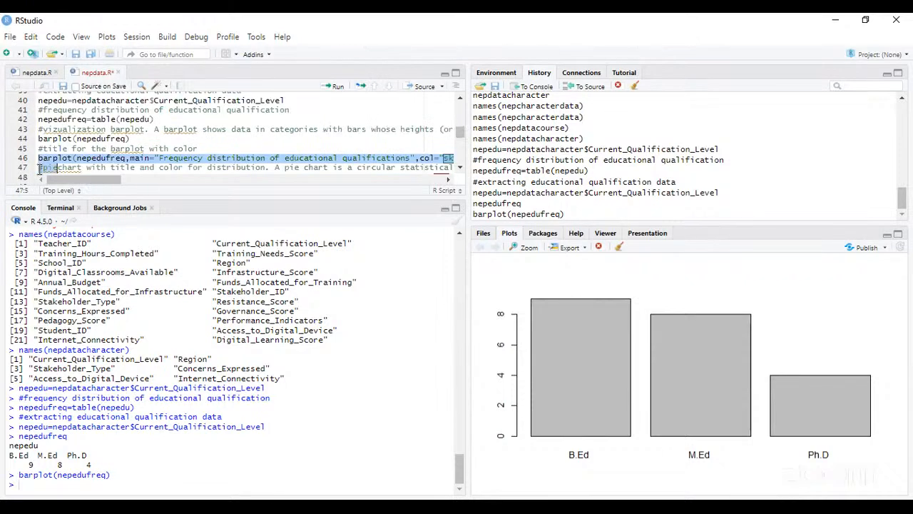
key("shift+Left")
key("shift+Left")
key("shift+Left")
key("shift+Left")
left_click(337, 87)
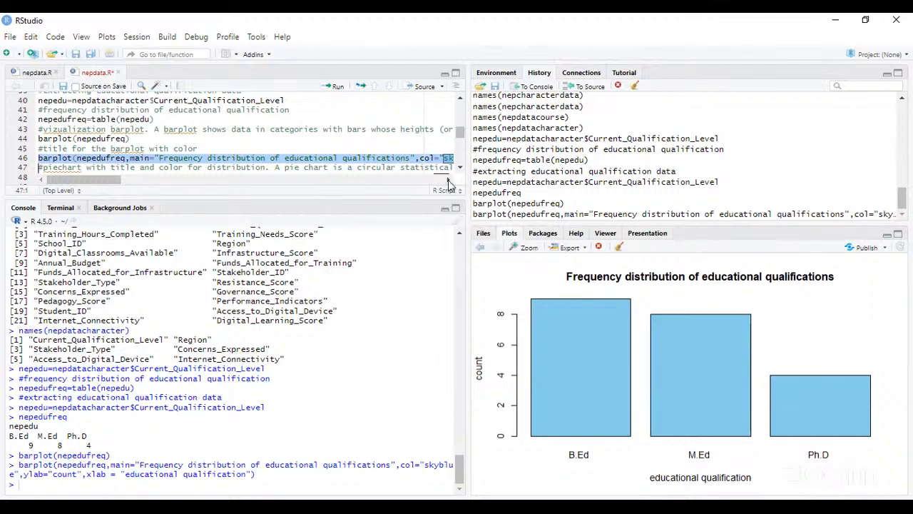
- Run the line 48 pie command on nepedufreq, titled "Frequency distribution of educational qualifications" with red, green and yellow slices
left_click(448, 180)
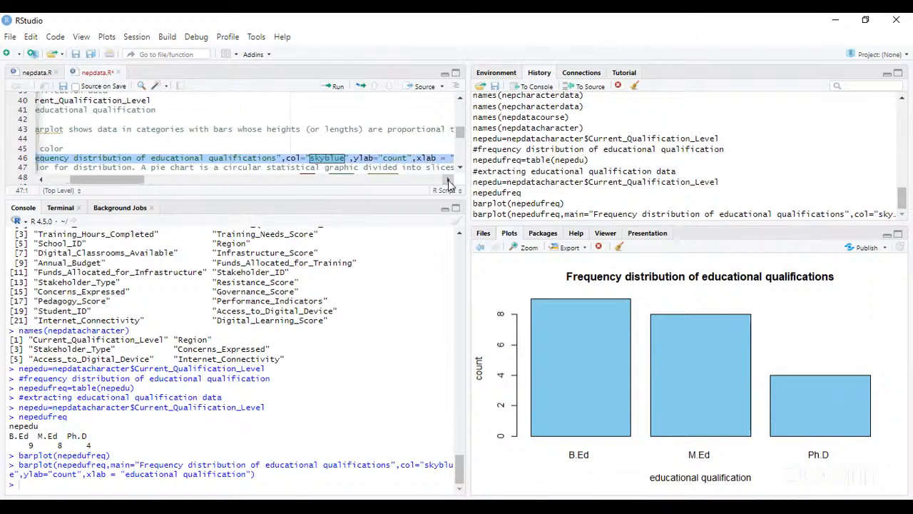
left_click(448, 180)
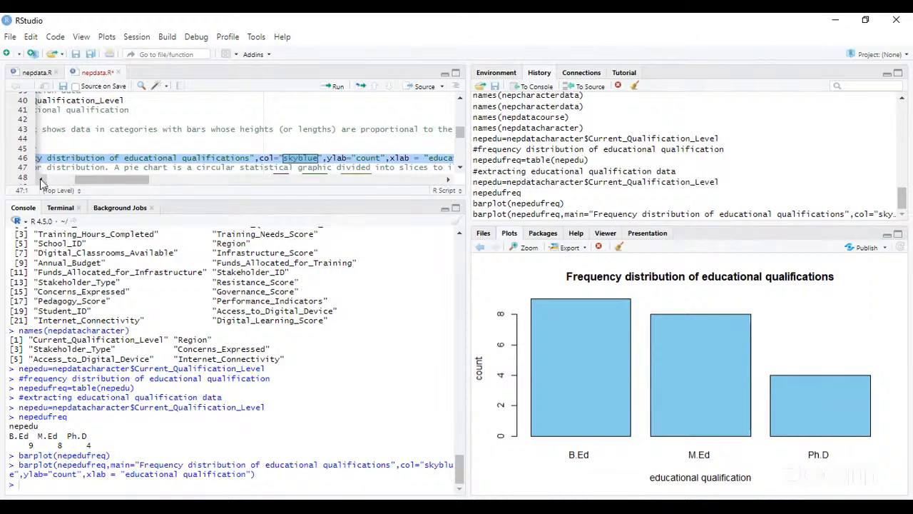
left_click_drag(41, 180, 40, 179)
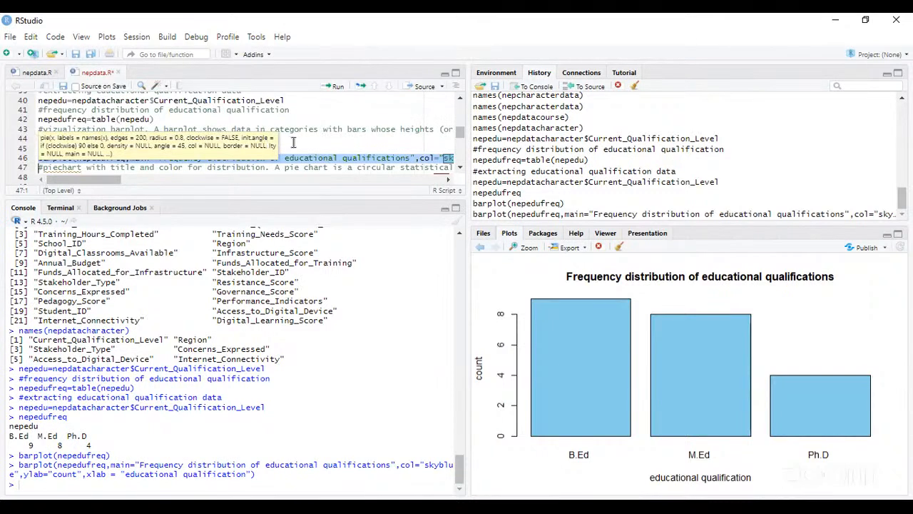
left_click(293, 142)
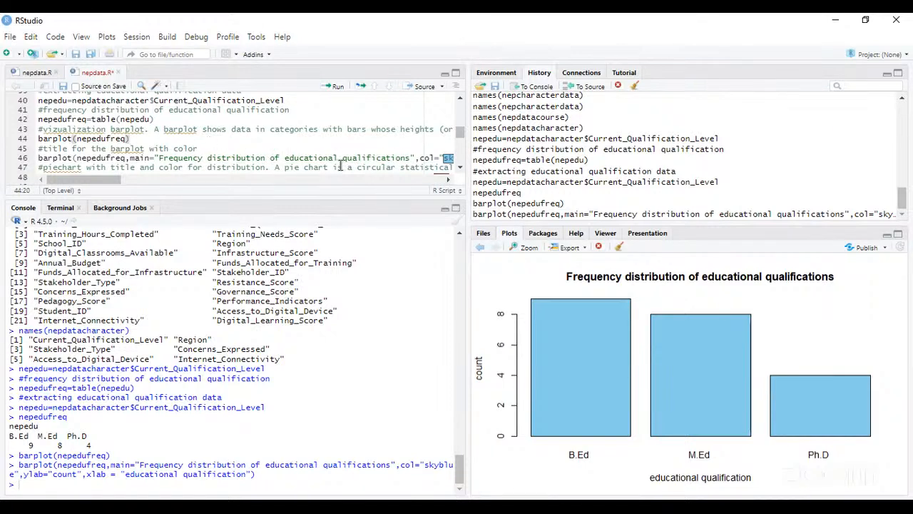
left_click(460, 171)
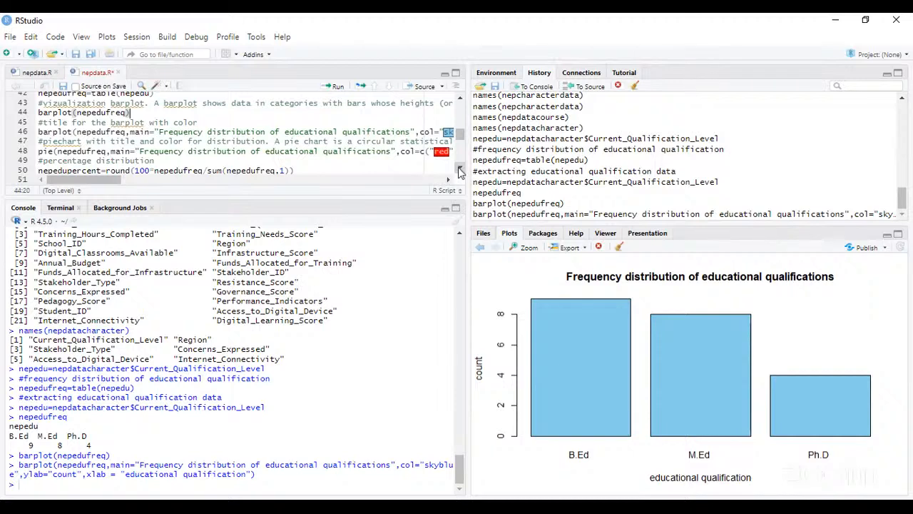
left_click(39, 152)
left_click_drag(39, 152, 482, 163)
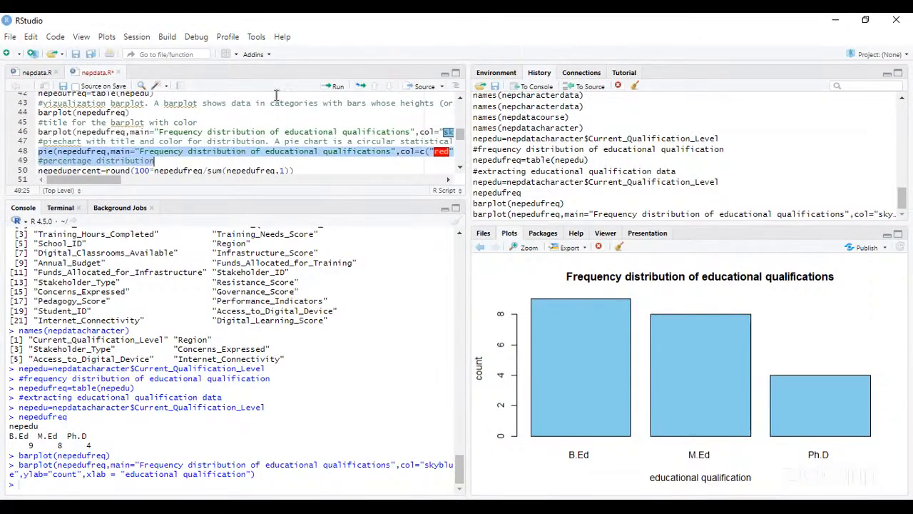
left_click(157, 160)
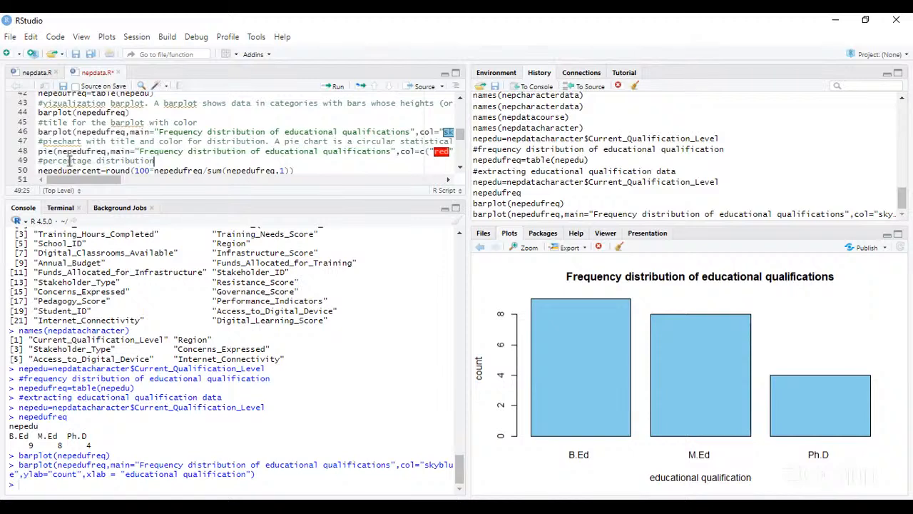
left_click(39, 151)
key("shift+Right")
key("shift+Right")
key("shift+Right")
key("shift+Right")
key("shift+Right")
key("shift+Right")
key("shift+Right")
key("shift+Right")
key("shift+Right")
key("shift+Right")
key("shift+Right")
key("shift+Right")
key("shift+Right")
key("shift+Right")
key("shift+Right")
key("shift+Right")
key("shift+Right")
key("shift+Right")
key("shift+Right")
key("shift+Right")
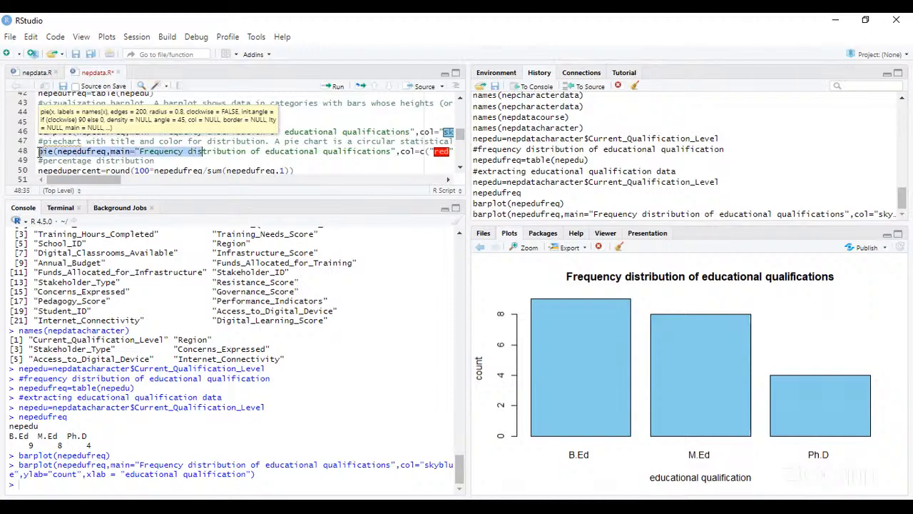
key("shift+Right")
key("shift+Right")
key("shift+Right")
key("shift+Right")
key("shift+Right")
key("shift+Right")
key("shift+Right")
key("shift+Right")
key("shift+Right")
key("shift+Right")
key("shift+Right")
key("shift+Right")
key("shift+Right")
key("shift+Right")
key("shift+Right")
key("shift+Right")
key("shift+Right")
key("shift+Right")
key("shift+Right")
key("shift+Right")
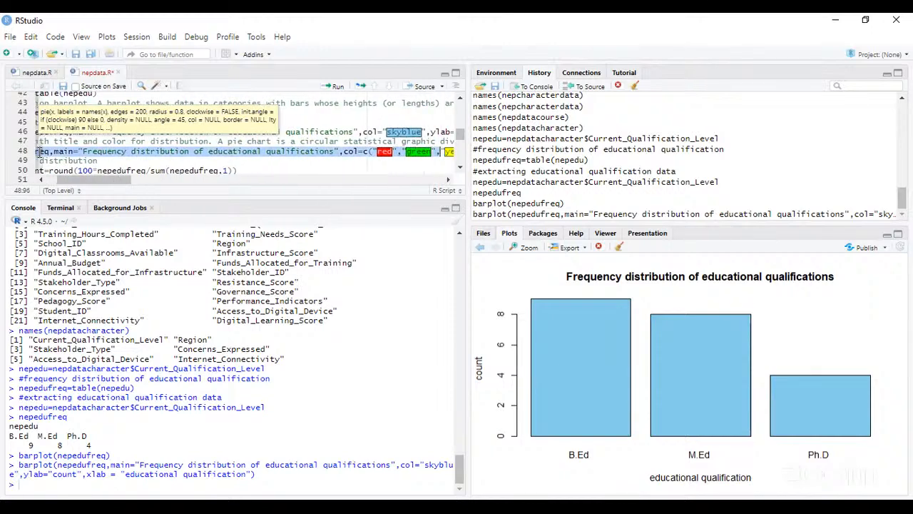
key("shift+Right")
key("shift+Right")
key("shift+Right")
key("shift+Right")
key("shift+Right")
key("shift+Right")
key("shift+Right")
key("shift+Right")
key("shift+Right")
key("shift+Right")
key("shift+Right")
key("shift+Right")
key("shift+Right")
key("shift+Right")
key("shift+Right")
key("shift+Right")
key("shift+Right")
key("shift+Right")
key("shift+Right")
key("shift+Right")
key("shift+Left")
key("shift+Left")
key("shift+Left")
key("shift+Left")
key("shift+Left")
key("shift+Left")
key("shift+Left")
key("shift+Left")
key("shift+Left")
key("shift+Left")
key("shift+Left")
key("shift+Left")
key("shift+Left")
key("shift+Left")
key("shift+Left")
key("shift+Left")
key("shift+Left")
key("shift+Left")
key("shift+Left")
key("shift+Left")
key("shift+Left")
key("shift+Left")
key("shift+Left")
key("shift+Left")
key("shift+Left")
key("shift+Left")
key("shift+Left")
key("shift+Left")
key("shift+Left")
key("shift+Left")
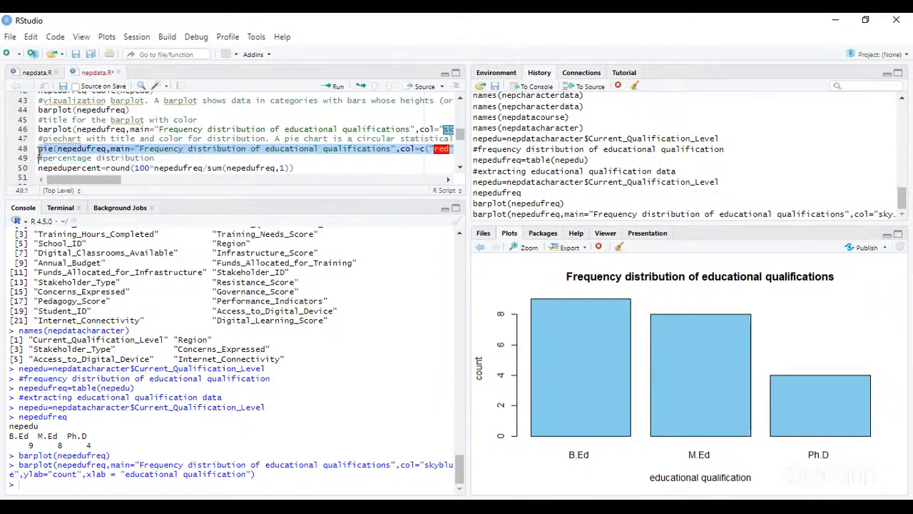
left_click(332, 92)
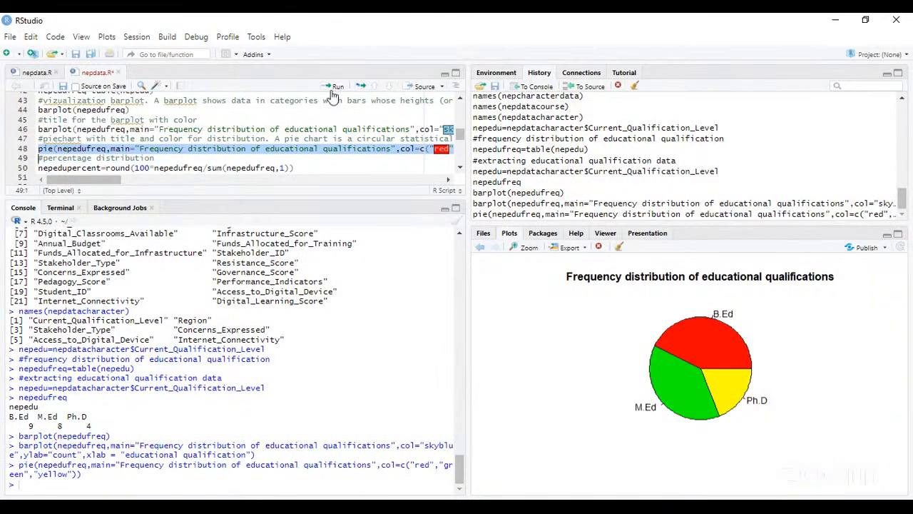
- Run line 50, nepedupercent=round(100*nepedufreq/sum(nepedufreq,1)), to compute the percentage distribution of educational qualifications
left_click(448, 183)
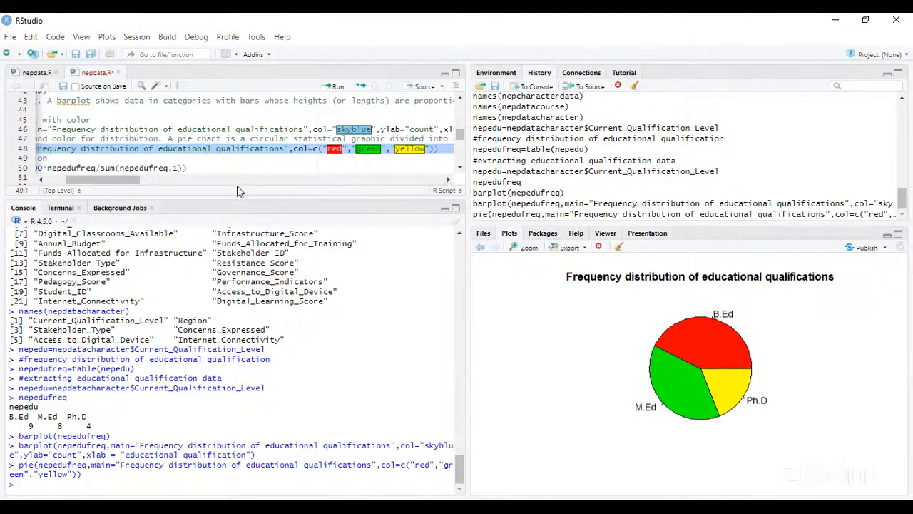
left_click_drag(40, 182, 41, 182)
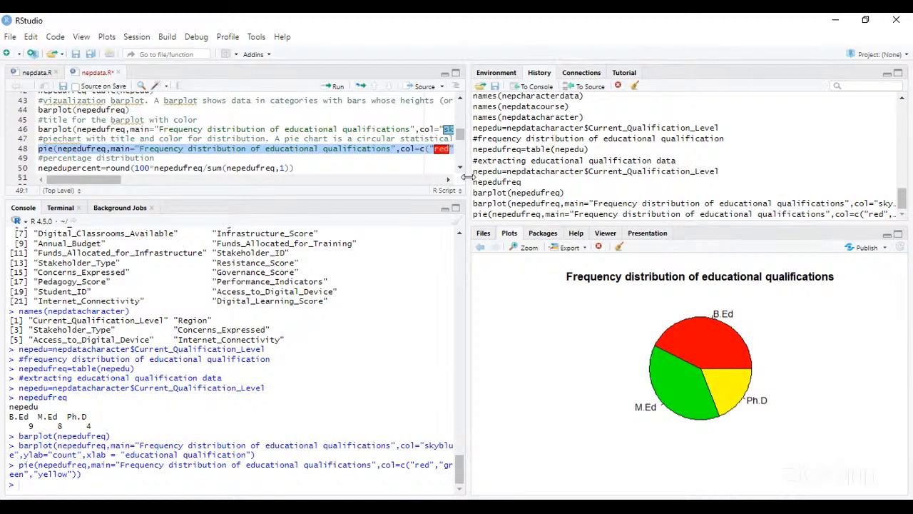
left_click(449, 180)
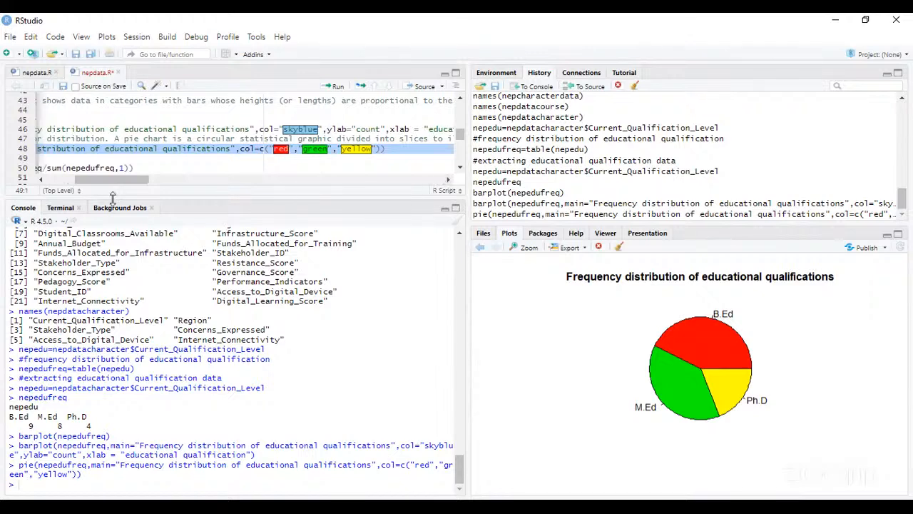
left_click(43, 182)
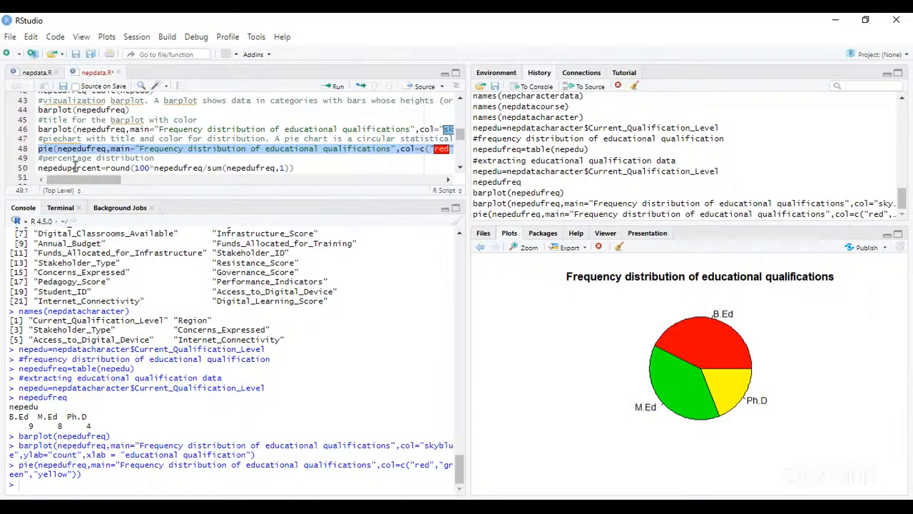
left_click(39, 168)
key("shift+Right")
key("shift+Right")
key("shift+Right")
key("shift+Right")
key("shift+Right")
key("shift+Right")
key("shift+Right")
key("shift+Right")
key("shift+Right")
key("shift+Right")
key("shift+Right")
key("shift+Right")
key("shift+Right")
key("shift+Right")
key("shift+Right")
key("shift+Right")
key("shift+Right")
key("shift+Right")
key("shift+Right")
key("shift+Right")
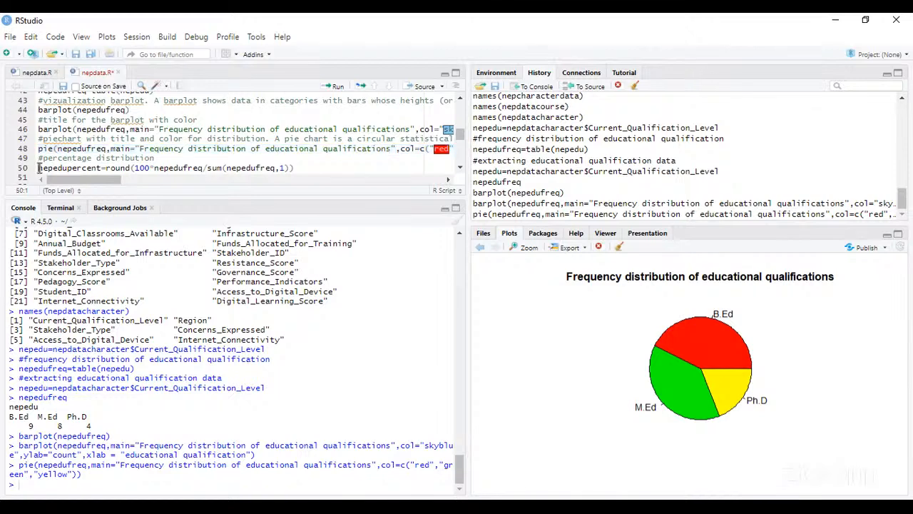
key("shift+Right")
key("shift+Right")
key("shift+Right")
key("shift+Right")
key("shift+Right")
key("shift+Right")
key("shift+Right")
key("shift+Right")
key("shift+Right")
key("shift+Right")
key("shift+Right")
key("shift+Right")
key("shift+Right")
key("shift+Right")
key("shift+Right")
key("shift+Right")
key("shift+Right")
key("shift+Right")
key("shift+Right")
key("shift+Right")
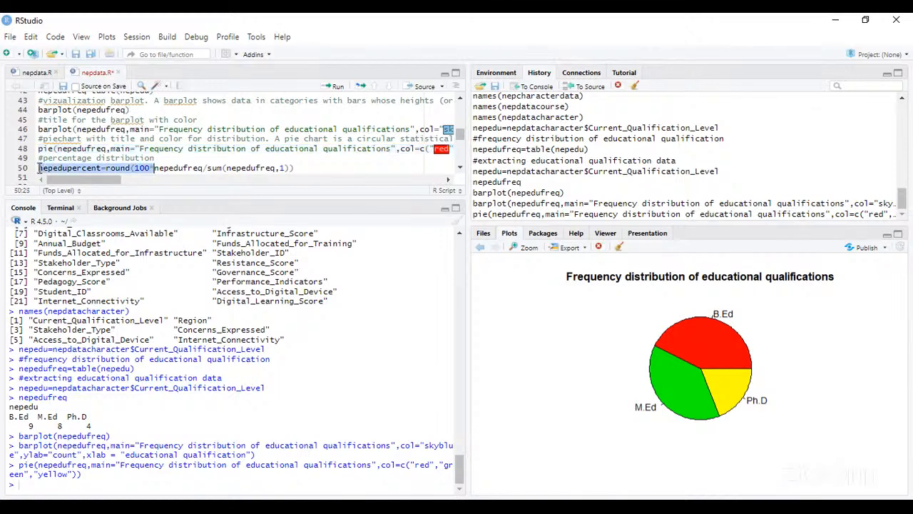
key("shift+Right")
key("shift+Right")
key("shift+Right")
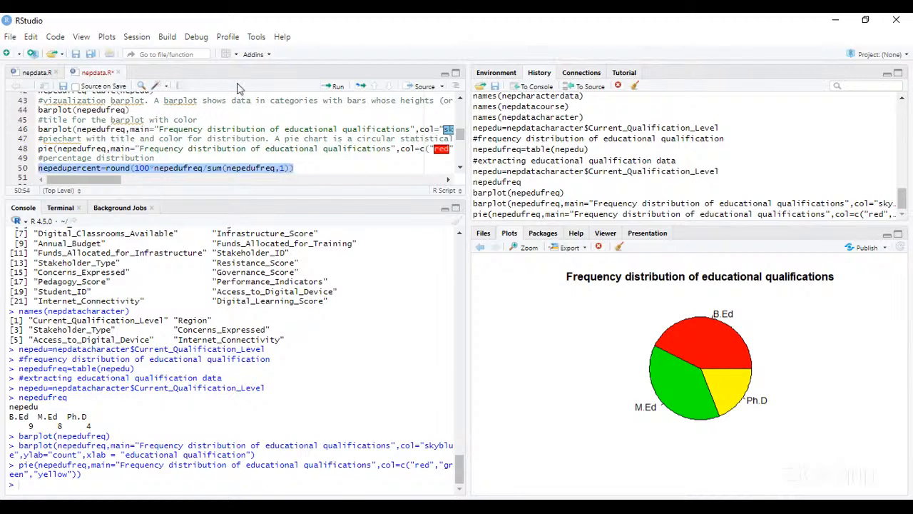
left_click(336, 87)
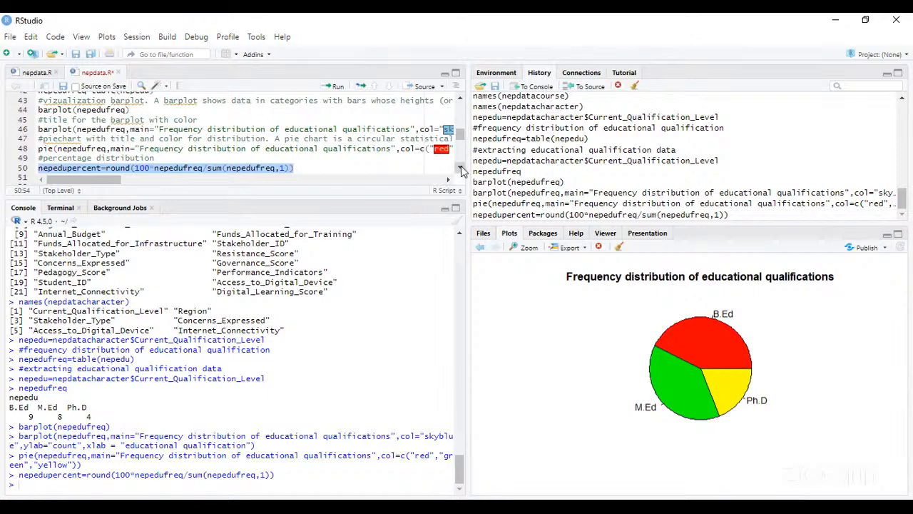
- Display the contents of nepedupercent in the R console
scroll(461, 171, "down", 2)
scroll(461, 171, "down", 1)
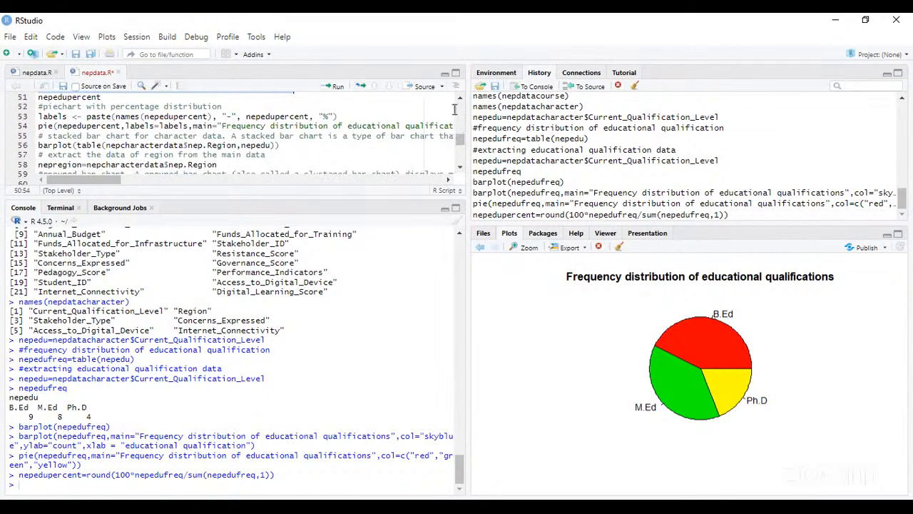
scroll(458, 105, "up", 1)
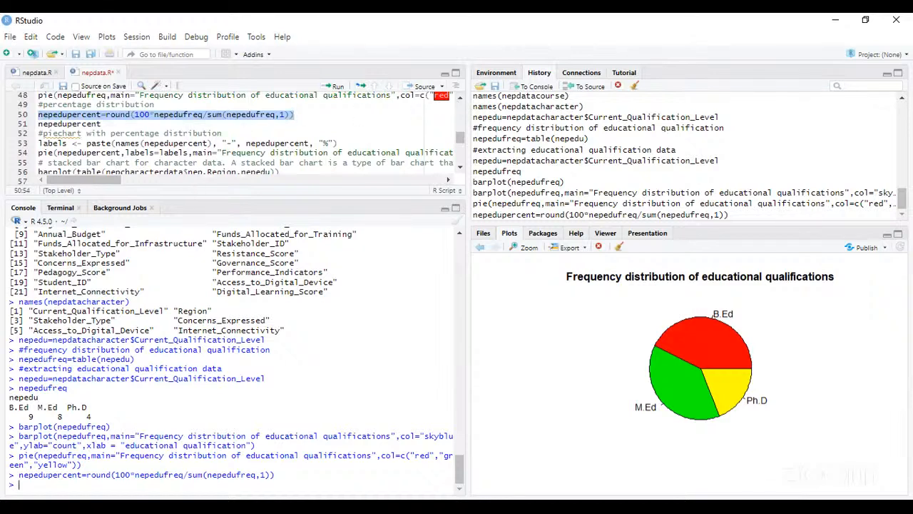
type("nepedu")
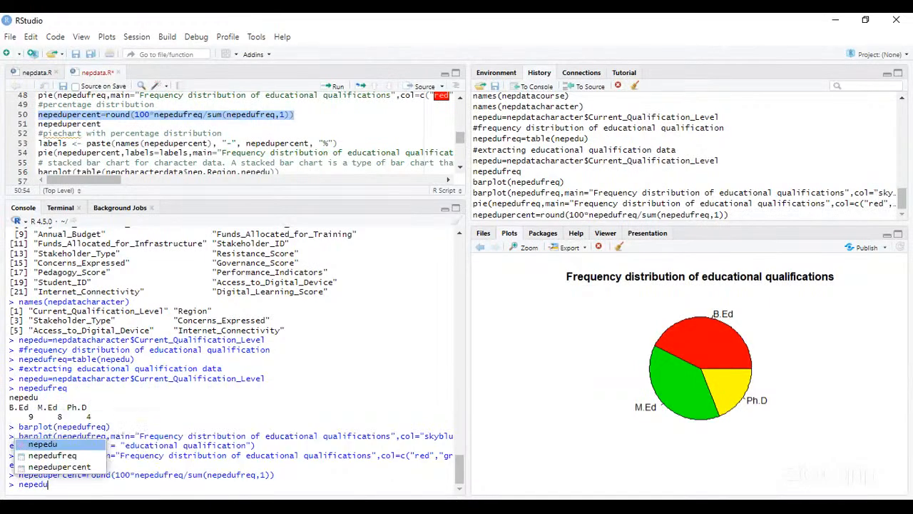
type("percent")
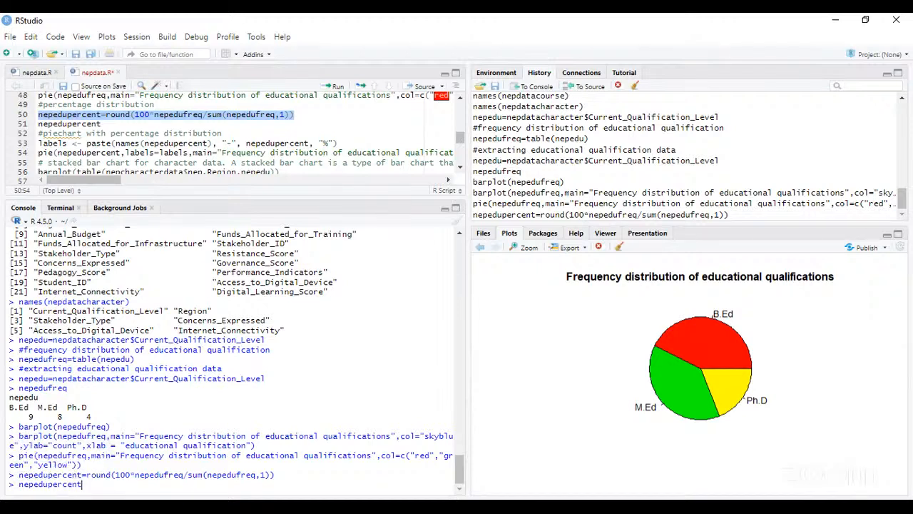
key("Return")
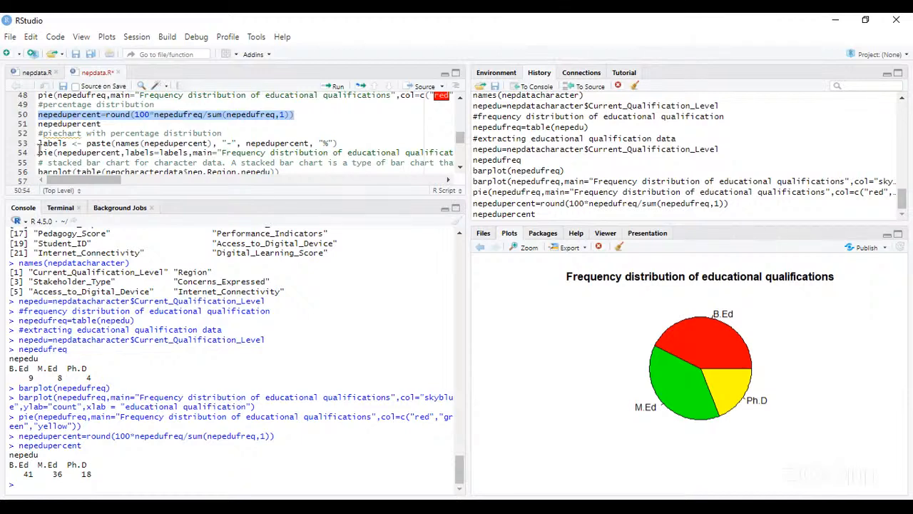
- Run line 53, labels <- paste(names(nepedupercent), "-", nepedupercent, "%"), to build the percentage labels for the pie chart
left_click(37, 144)
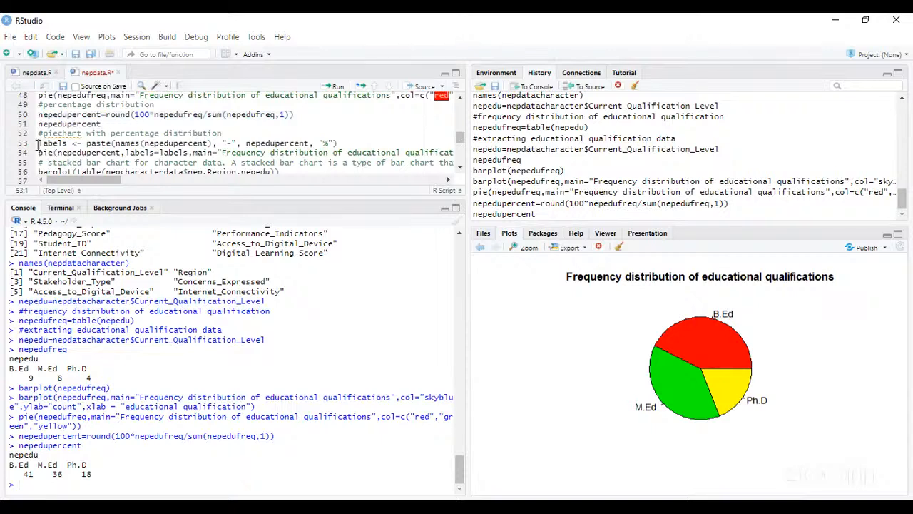
key("shift+Right")
key("shift+Right")
key("shift+Right")
key("shift+Right")
key("shift+Right")
key("shift+Right")
key("shift+Right")
key("shift+Right")
key("shift+Right")
key("shift+Right")
key("shift+Right")
key("shift+Right")
key("shift+Right")
key("shift+Right")
key("shift+Right")
key("shift+Right")
key("shift+Right")
key("shift+Right")
key("shift+Right")
key("shift+Right")
key("shift+Right")
key("shift+Right")
key("shift+Right")
key("shift+Right")
key("shift+Right")
key("shift+Right")
key("shift+Right")
key("shift+Right")
key("shift+Right")
key("shift+Right")
key("shift+Right")
key("shift+Right")
key("shift+Right")
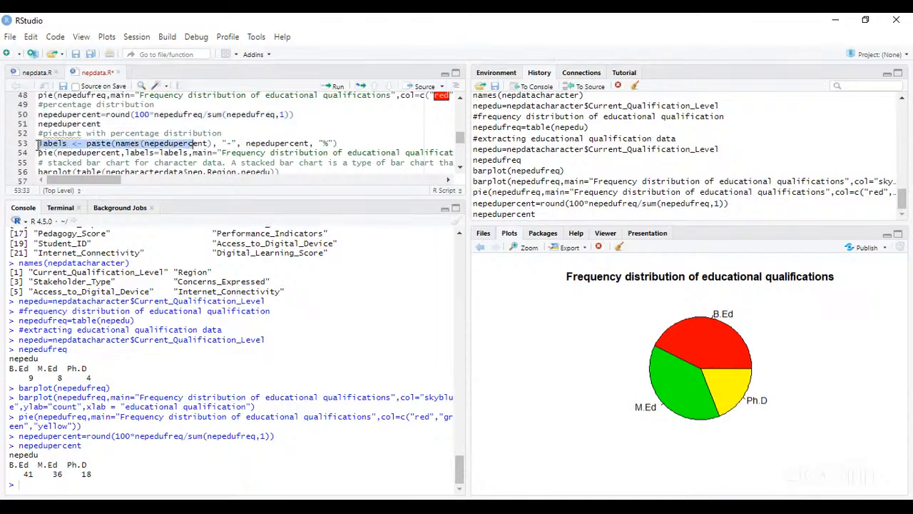
key("shift+Right")
key("shift+Right")
key("shift+Right")
key("shift+Right")
key("shift+Right")
key("shift+Right")
key("shift+Right")
key("shift+Right")
key("shift+Right")
key("shift+Right")
key("shift+Right")
key("shift+Right")
key("shift+Right")
key("shift+Right")
key("shift+Right")
key("shift+Right")
key("shift+Right")
key("shift+Right")
key("shift+Right")
key("shift+Right")
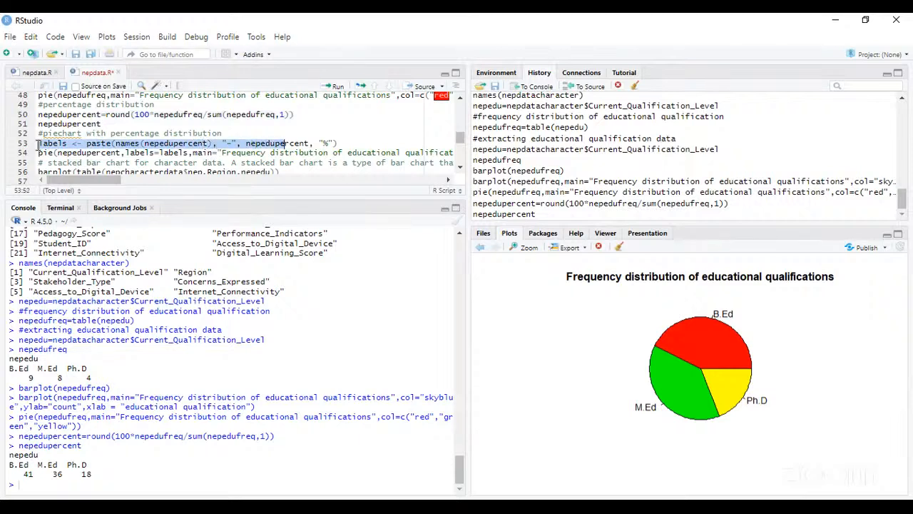
key("shift+Right")
key("shift+Right")
key("shift+Right")
key("shift+Right")
key("shift+Right")
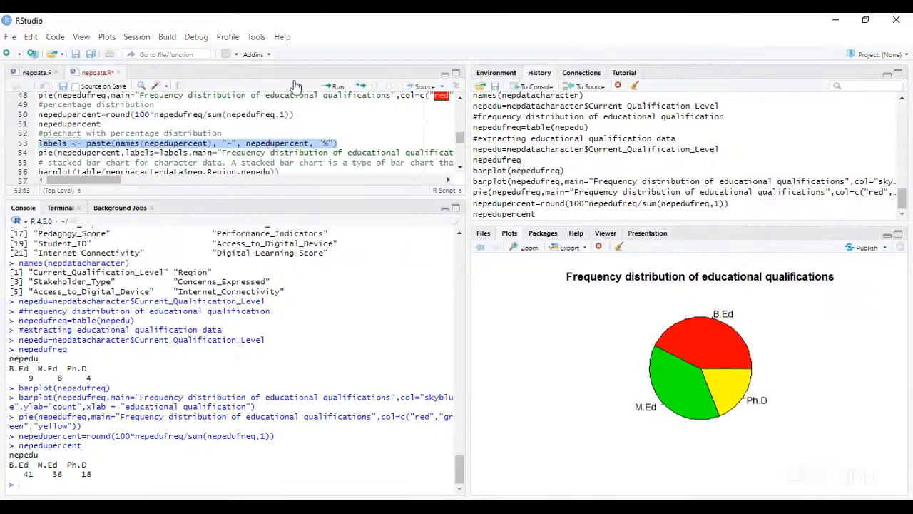
left_click(334, 88)
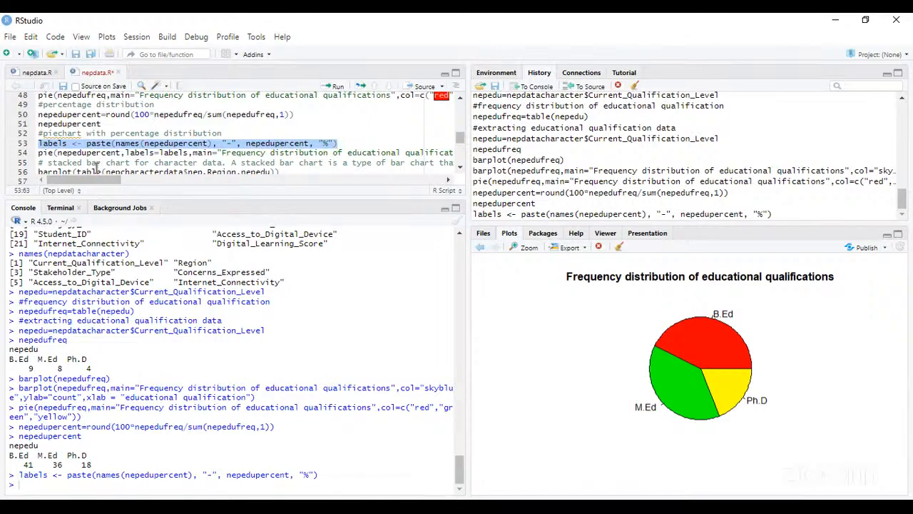
- Run the line 54 pie command on nepedupercent with labels=labels, the title "Frequency distribution of educational qualifications" and red, green and yellow slices
left_click(41, 153)
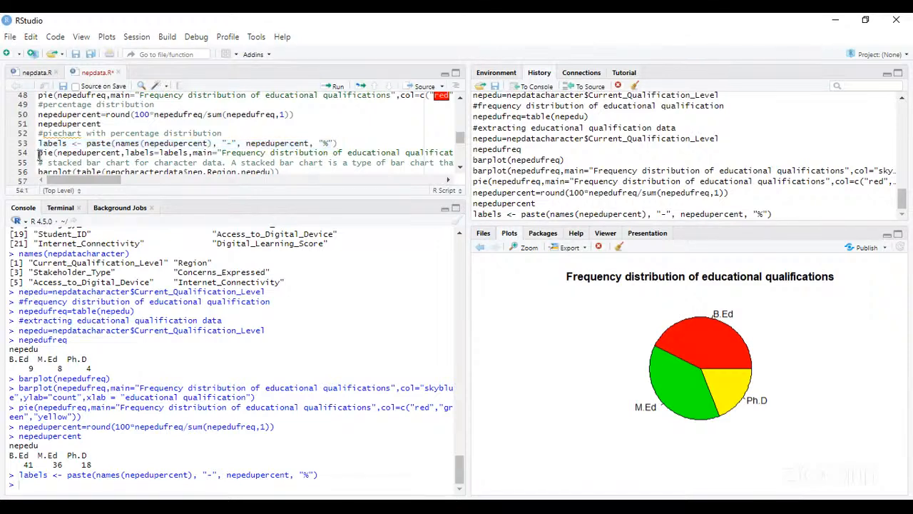
key("shift+Right")
key("shift+Right")
key("shift+Right")
key("shift+Right")
key("shift+Right")
key("shift+Right")
key("shift+Right")
key("shift+Right")
key("shift+Right")
key("shift+Right")
key("shift+Right")
key("shift+Right")
key("shift+Right")
key("shift+Right")
key("shift+Right")
key("shift+Right")
key("shift+Right")
key("shift+Right")
key("shift+Right")
key("shift+Right")
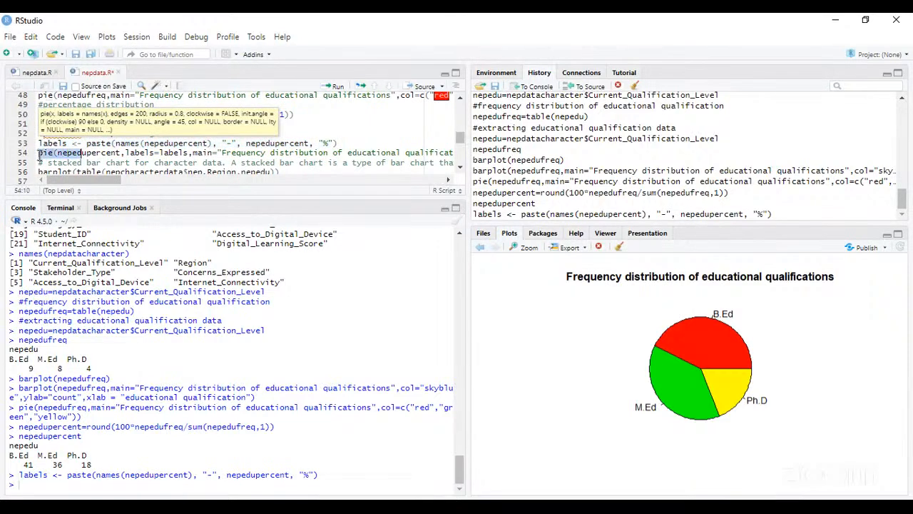
key("shift+Right")
key("shift+Right")
key("shift+Right")
key("shift+Right")
key("shift+Right")
key("shift+Right")
key("shift+Right")
key("shift+Right")
key("shift+Right")
key("shift+Right")
key("shift+Right")
key("shift+Right")
key("shift+Right")
key("shift+Right")
key("shift+Right")
key("shift+Right")
key("shift+Right")
key("shift+Right")
key("shift+Right")
key("shift+Right")
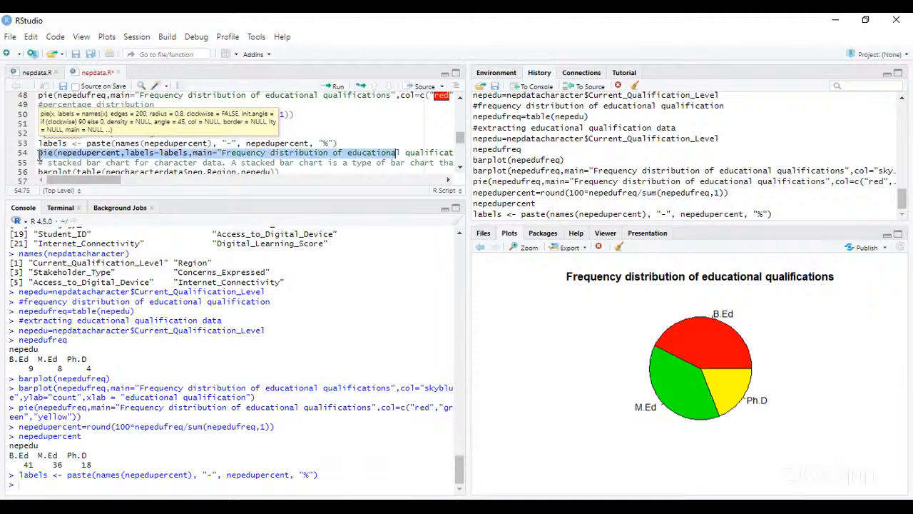
key("shift+Right")
key("shift+Right")
key("shift+Right")
key("shift+Right")
key("shift+Right")
key("shift+Right")
key("shift+Right")
key("shift+Right")
key("shift+Right")
key("shift+Right")
key("shift+Right")
key("shift+Right")
key("shift+Right")
key("shift+Right")
key("shift+Right")
key("shift+Right")
key("shift+Right")
key("shift+Right")
key("shift+Right")
key("shift+Right")
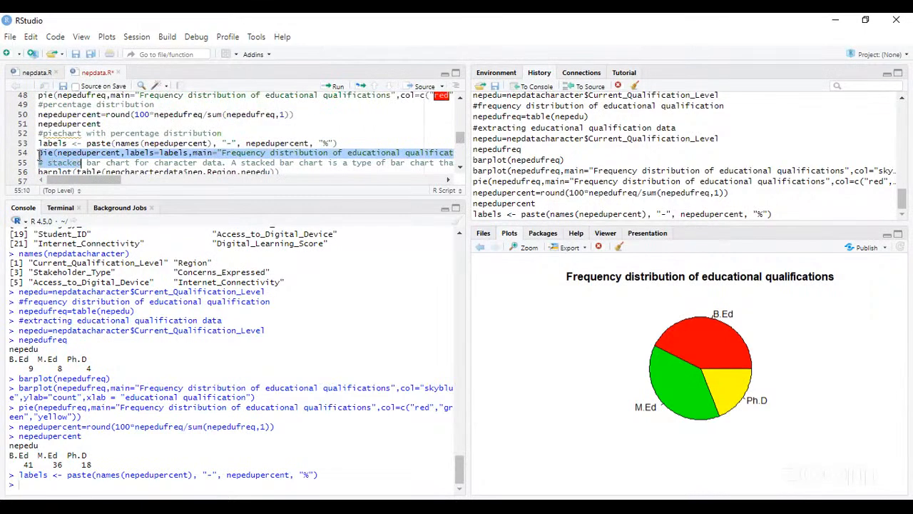
key("shift+Left")
key("shift+Left")
key("shift+Left")
key("shift+Left")
key("shift+Left")
key("shift+Left")
key("shift+Left")
key("shift+Left")
key("shift+Left")
key("shift+Left")
key("shift+Left")
key("shift+Left")
key("shift+Left")
key("shift+Left")
key("shift+Left")
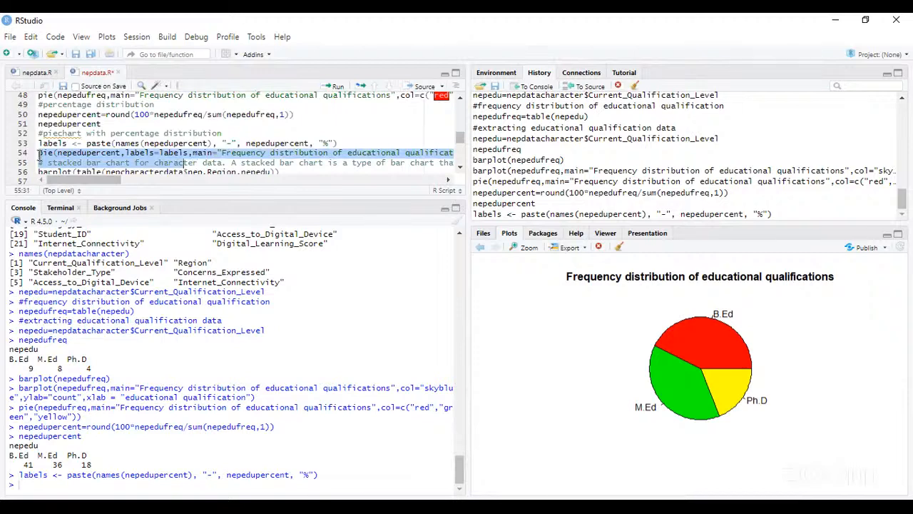
key("shift+Left")
key("shift+Left")
key("shift+Left")
key("shift+Left")
key("shift+Left")
key("shift+Left")
key("shift+Left")
key("shift+Left")
key("shift+Left")
key("shift+Left")
key("shift+Left")
key("shift+Left")
key("shift+Left")
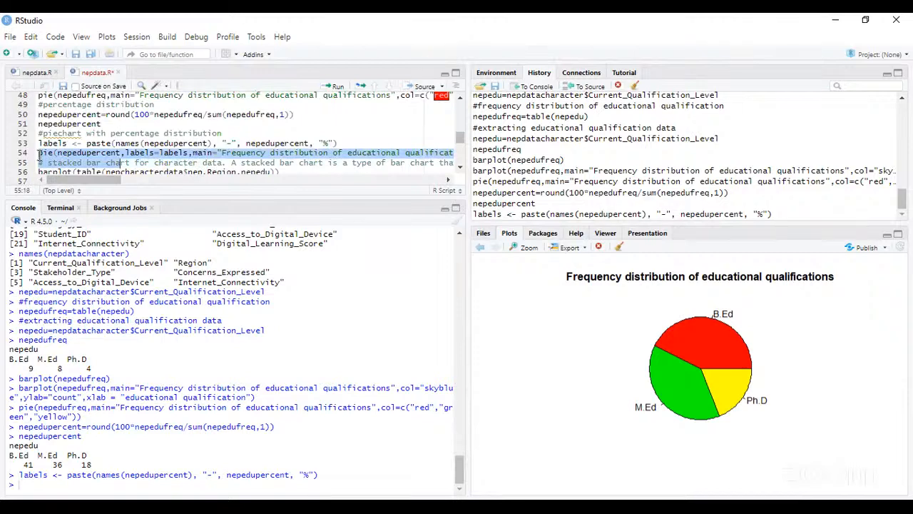
key("shift+Left")
key("shift+Left")
key("shift+Left")
key("shift+Left")
key("shift+Left")
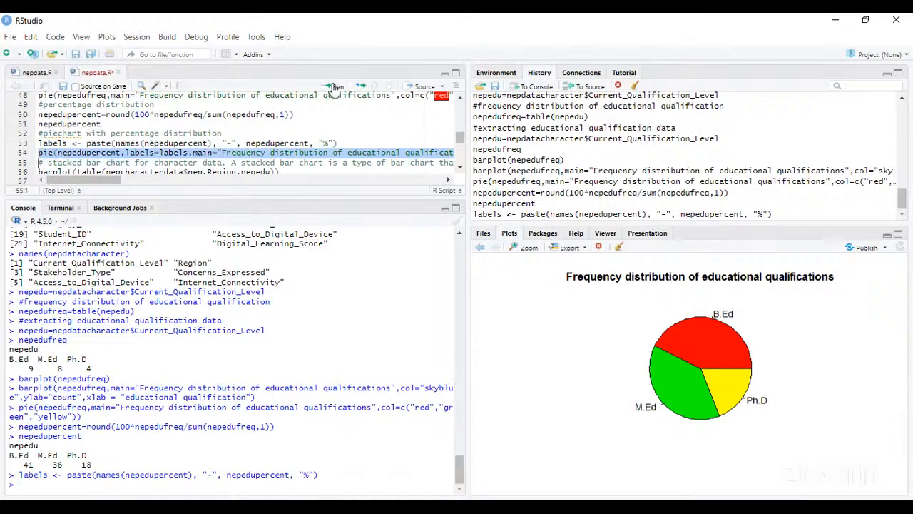
left_click(336, 87)
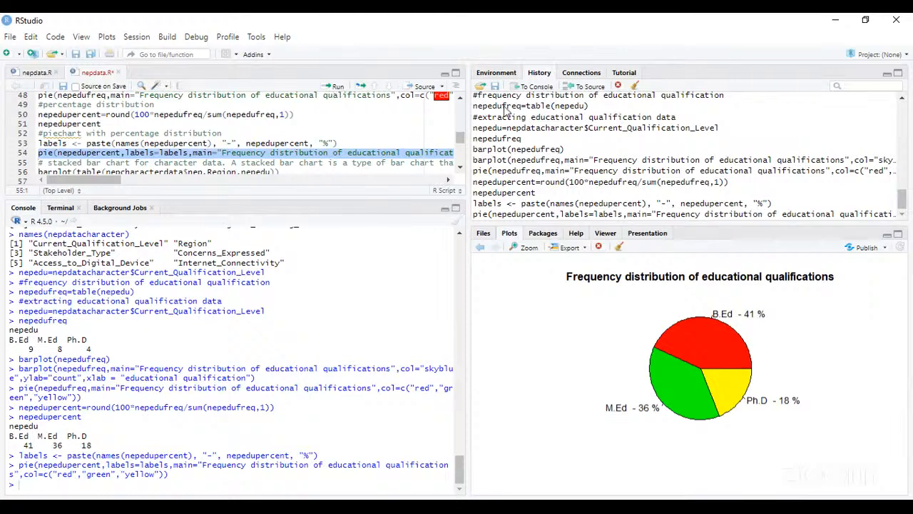
- Try to run the line 56 stacked bar chart command, barplot(table(nepcharacterdata$nep.Region,nepedu))
scroll(460, 170, "down", 2)
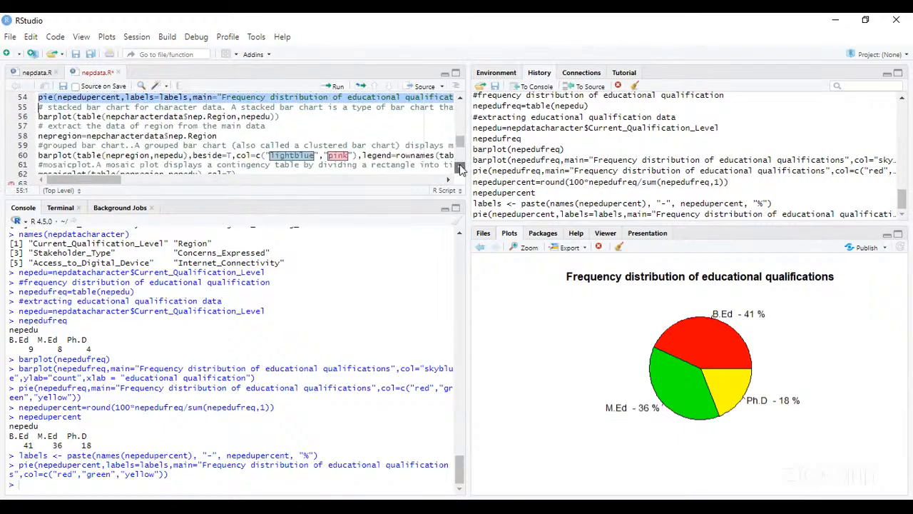
scroll(460, 169, "down", 1)
scroll(460, 107, "up", 3)
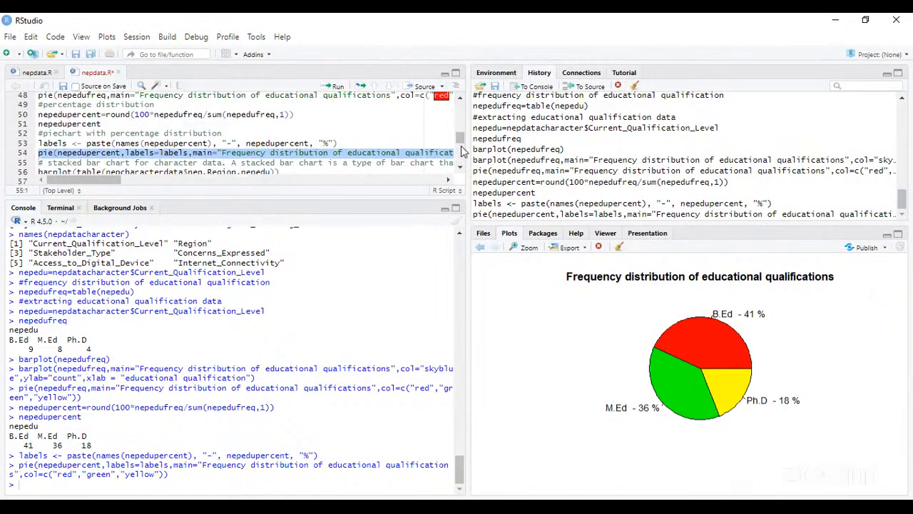
scroll(460, 169, "down", 1)
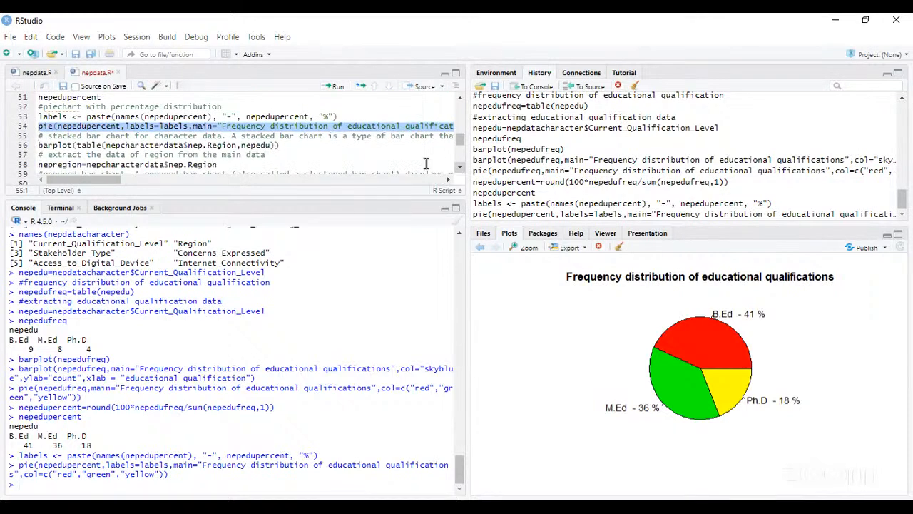
left_click(39, 147)
key("Right")
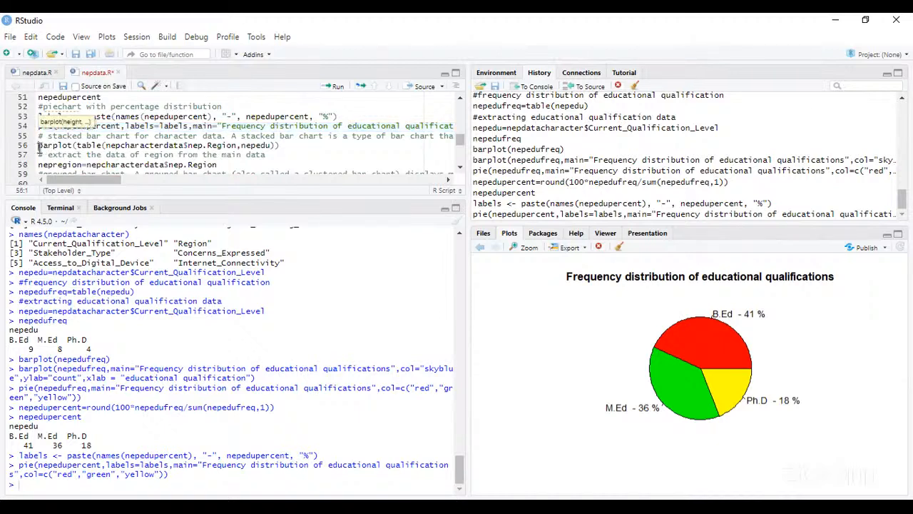
key("Left")
key("shift+Right")
key("shift+Right")
key("shift+Right")
key("shift+Right")
key("shift+Right")
key("shift+Right")
key("shift+Right")
key("shift+Right")
key("shift+Right")
key("shift+Right")
key("shift+Right")
key("shift+Right")
key("shift+Right")
key("shift+Right")
key("shift+Right")
key("shift+Right")
key("shift+Right")
key("shift+Right")
key("shift+Right")
key("shift+Right")
key("shift+Right")
key("shift+Right")
key("shift+Right")
key("shift+Right")
key("shift+Right")
key("shift+Right")
key("shift+Right")
key("shift+Right")
key("shift+Right")
key("shift+Right")
key("shift+Right")
key("shift+Right")
key("shift+Right")
key("shift+Right")
key("shift+Right")
key("shift+Right")
key("shift+Right")
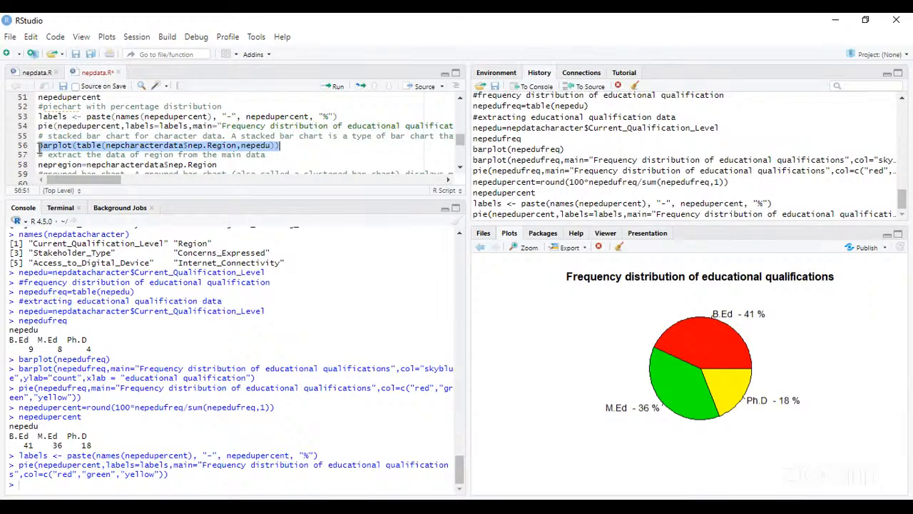
left_click(338, 88)
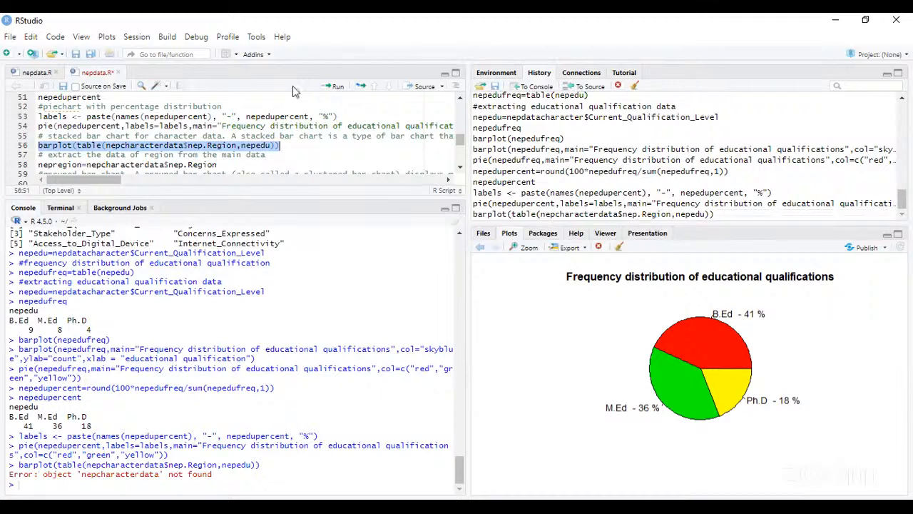
- Change the data frame name in the line 56 barplot command to nepdatacharacter
left_click(131, 146)
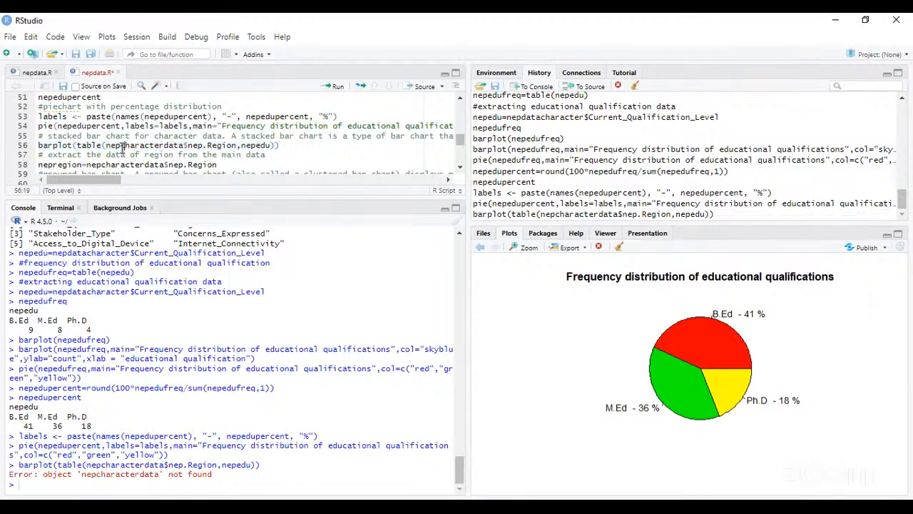
left_click(122, 145)
type("data")
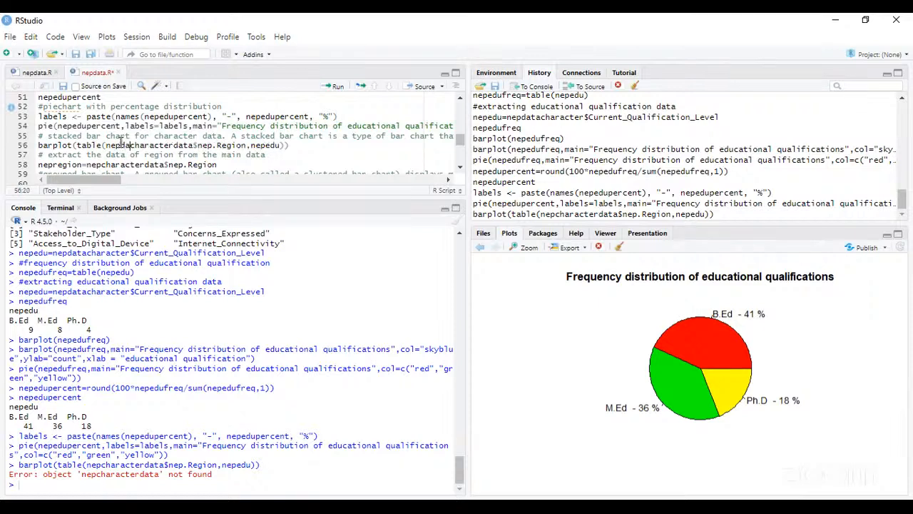
left_click(200, 145)
key("BackSpace")
key("BackSpace")
key("BackSpace")
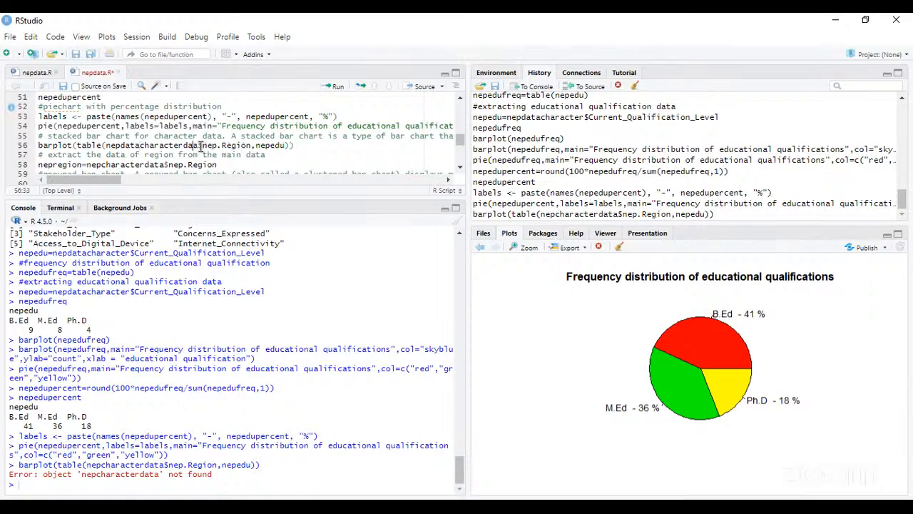
key("Delete")
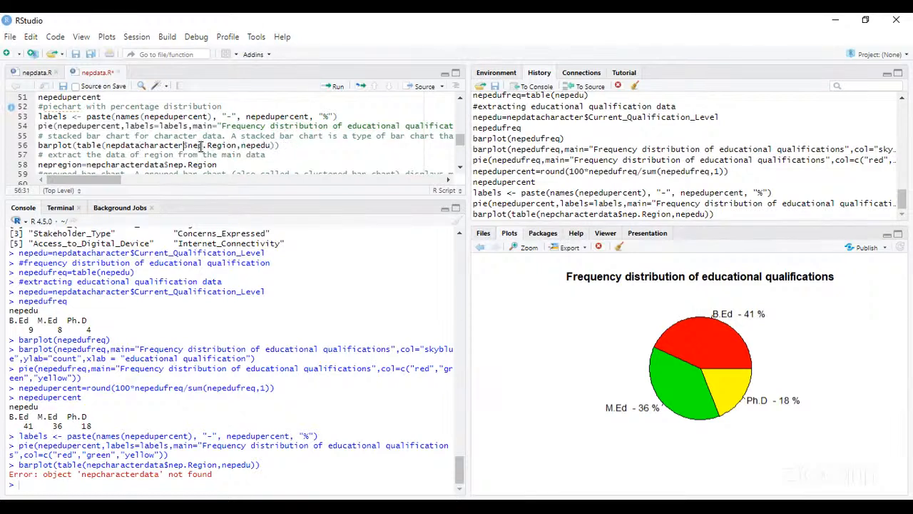
- Try to run the edited line 56, barplot(table(nepdatacharacter$nep.Region,nepedu))
left_click(39, 145)
key("shift+Right")
key("shift+Right")
key("shift+Right")
key("shift+Right")
key("shift+Right")
key("shift+Right")
key("shift+Right")
key("shift+Right")
key("shift+Right")
key("shift+Right")
key("shift+Right")
key("shift+Right")
key("shift+Right")
key("shift+Right")
key("shift+Right")
key("shift+Right")
key("shift+Right")
key("shift+Right")
key("shift+Right")
key("shift+Right")
key("shift+Right")
key("shift+Right")
key("shift+Right")
key("shift+Right")
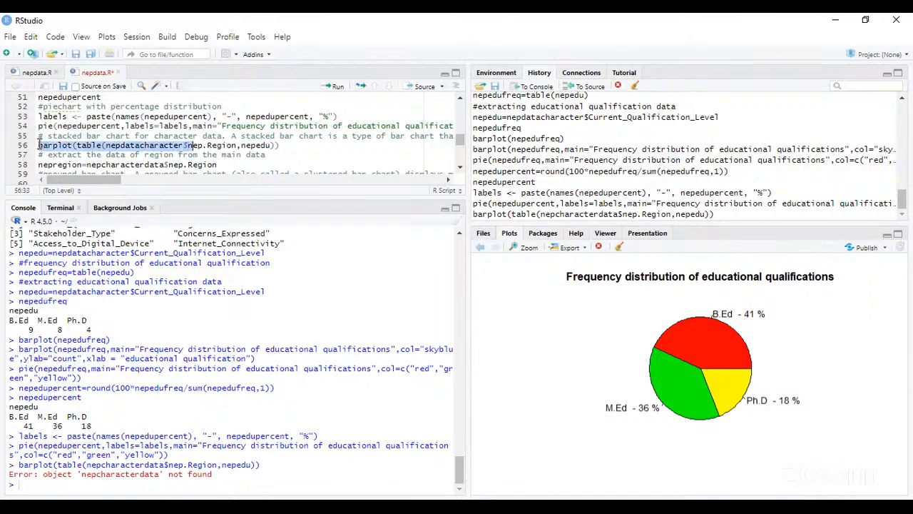
key("shift+Right")
key("shift+Right")
key("shift+Right")
key("shift+Right")
key("shift+Right")
key("shift+Right")
key("shift+Right")
key("shift+Right")
key("shift+Right")
key("shift+Right")
key("shift+Right")
key("shift+Right")
key("shift+Right")
key("shift+Right")
key("shift+Right")
key("shift+Right")
key("shift+Right")
key("shift+Right")
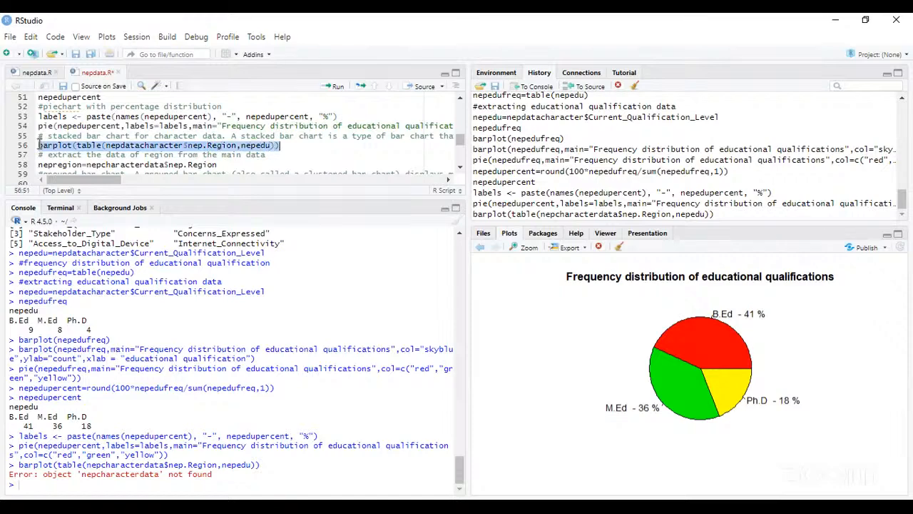
left_click(334, 87)
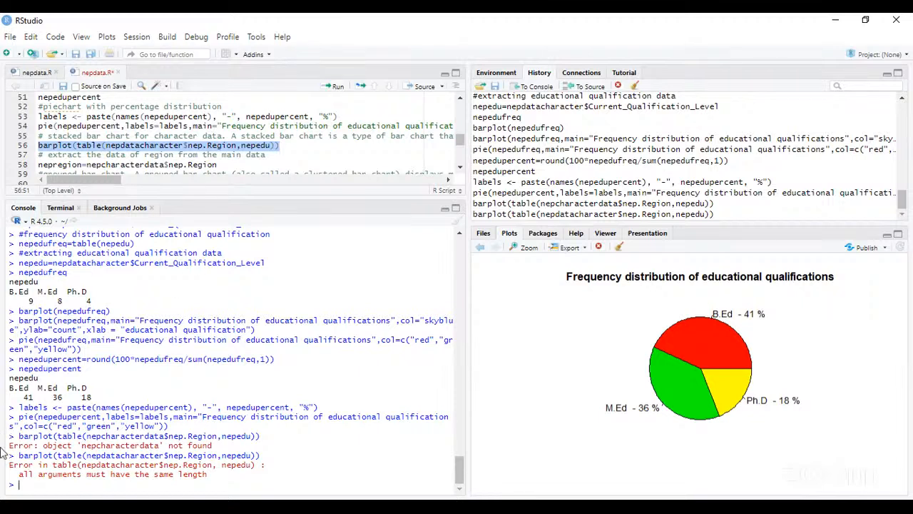
- Write barplot(table(nepdatacharacter)) at the R console prompt without executing it
type("barplot")
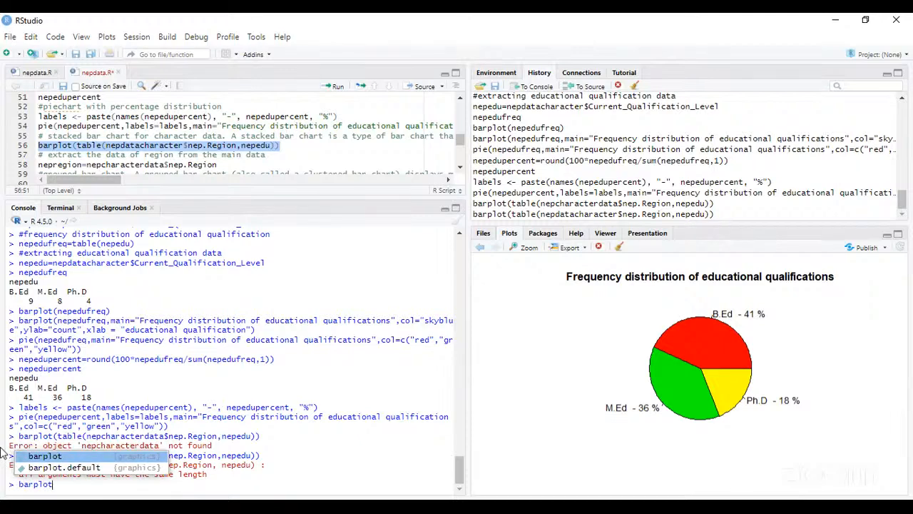
type("(table")
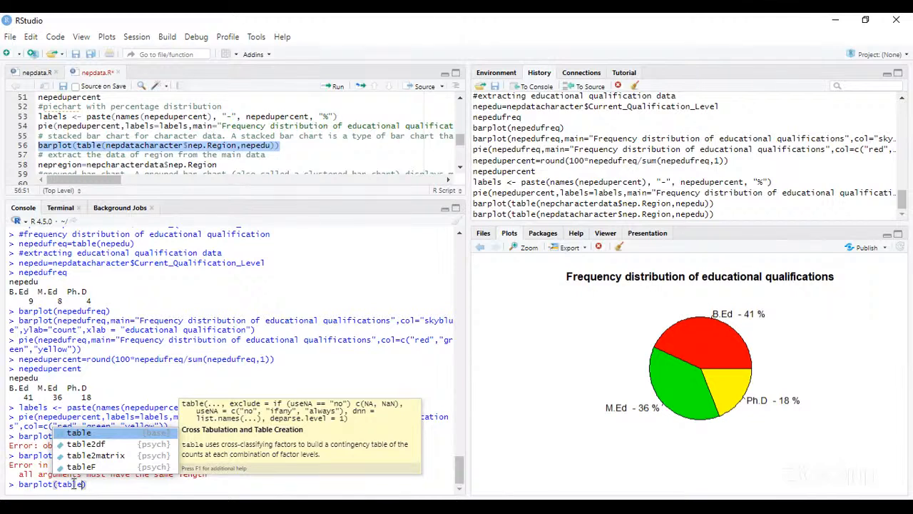
left_click(89, 433)
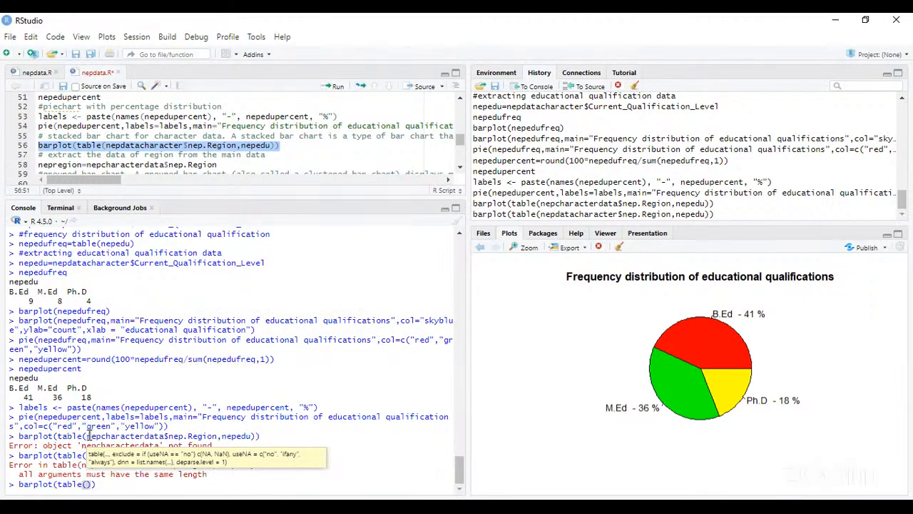
type("nepdatacharacter")
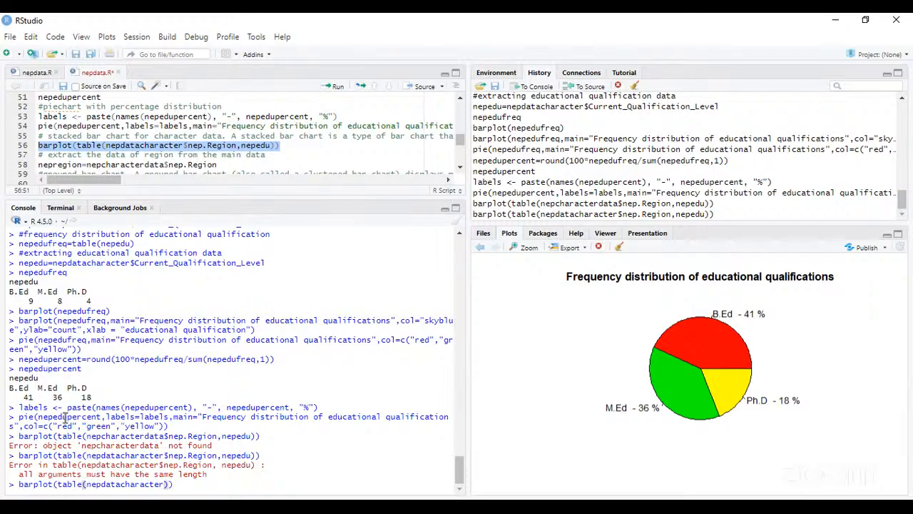
type("$")
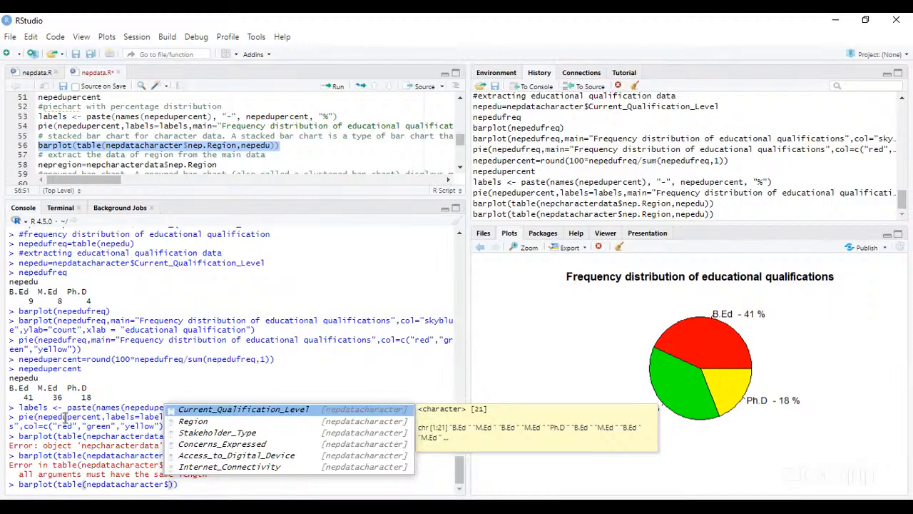
type("region")
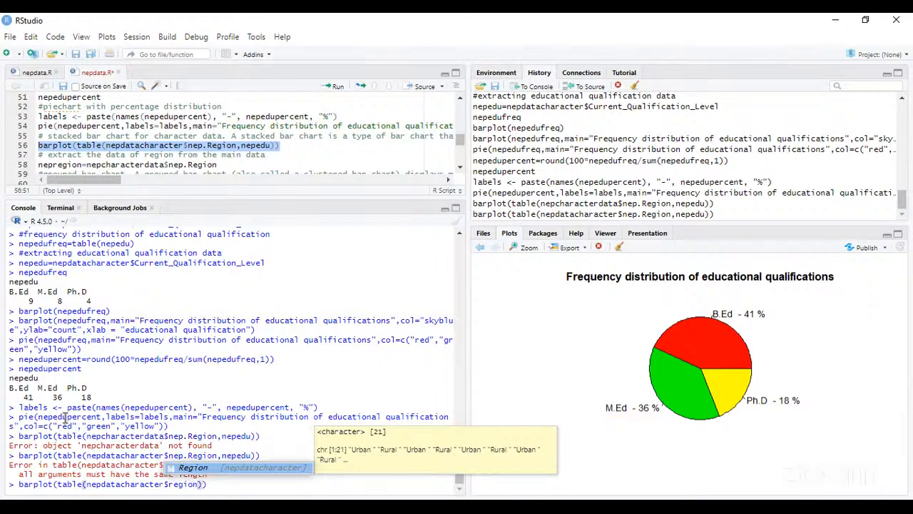
- Extend the console command's table argument to the Region column, as nepdatacharacter$Region
key("BackSpace")
key("BackSpace")
key("BackSpace")
key("BackSpace")
key("BackSpace")
key("BackSpace")
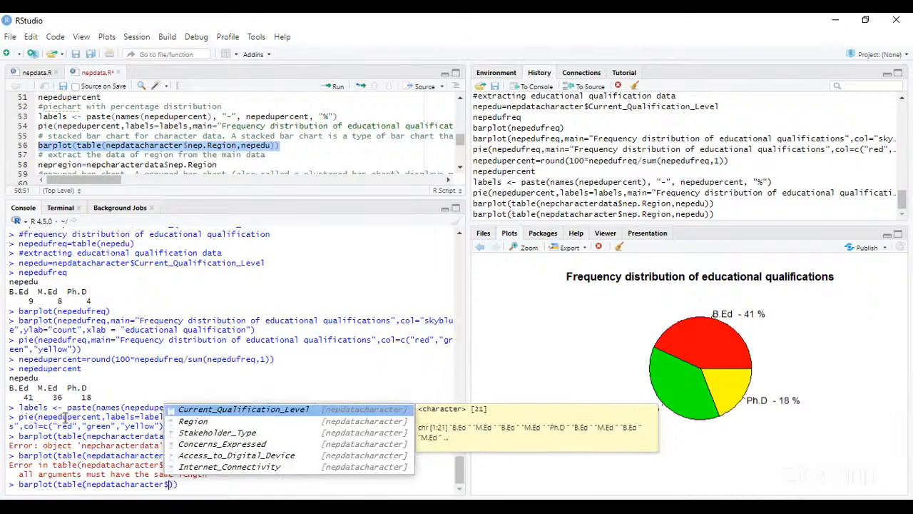
left_click(187, 421)
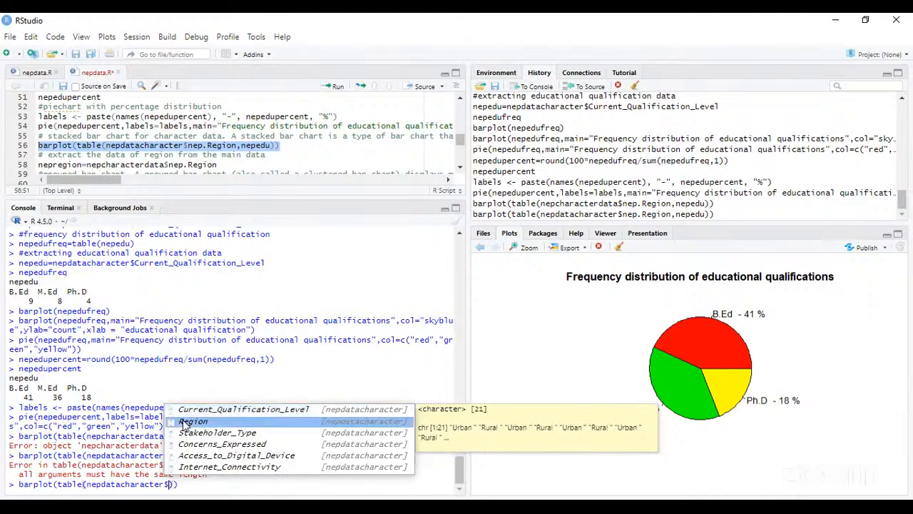
double_click(187, 421)
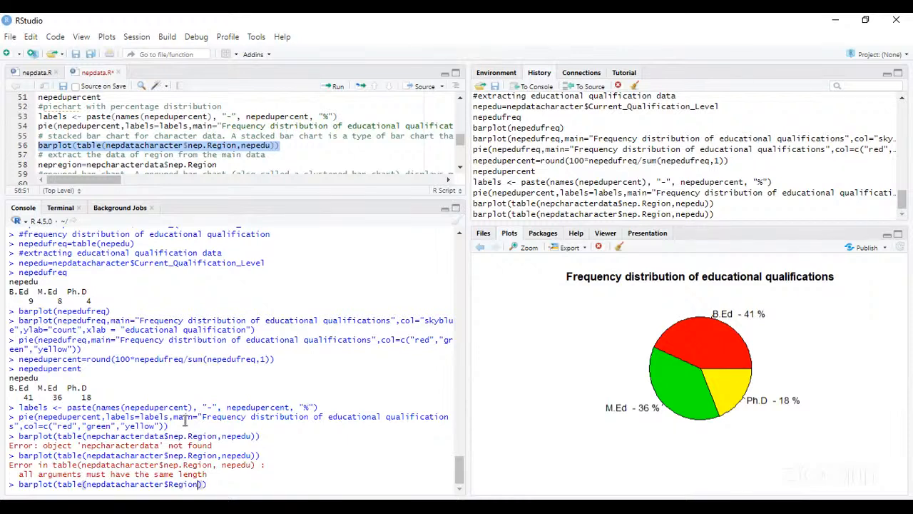
- Add nepedu as the table's second argument and run barplot(table(nepdatacharacter$Region,nepedu)) in the console
type(",")
type("nepedu")
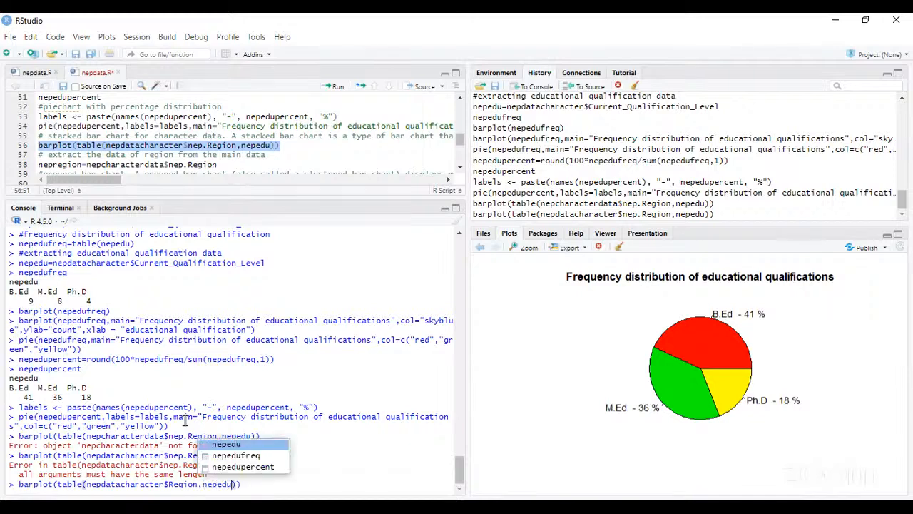
key("Return")
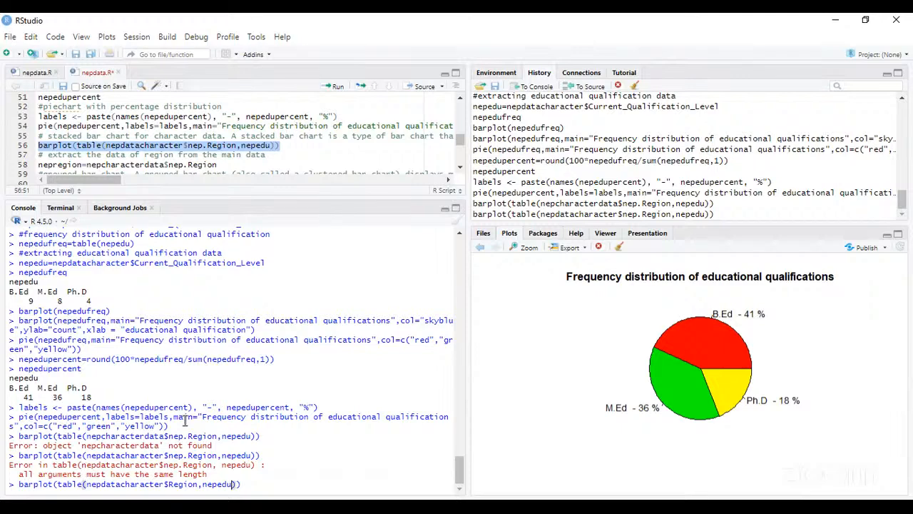
key("Return")
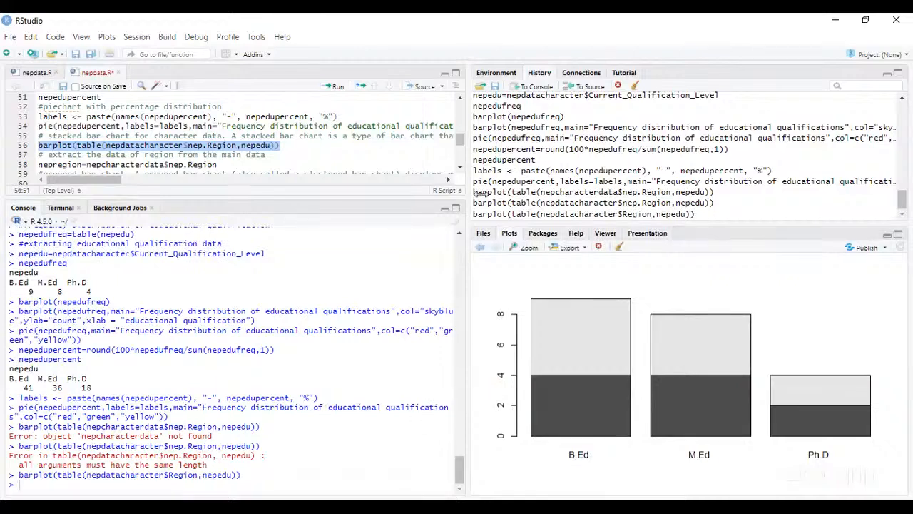
- Print the Region column in the console with nepdatacharacter$Region
scroll(463, 175, "down", 2)
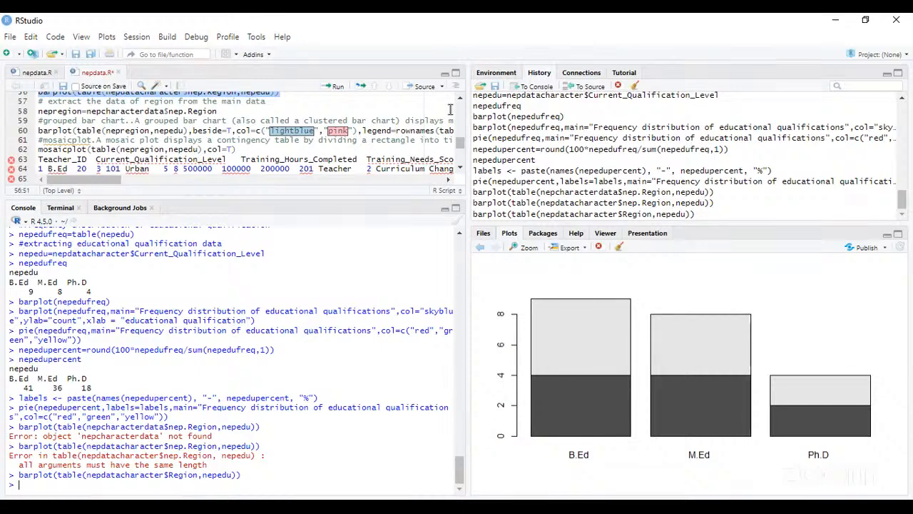
type("nepdata")
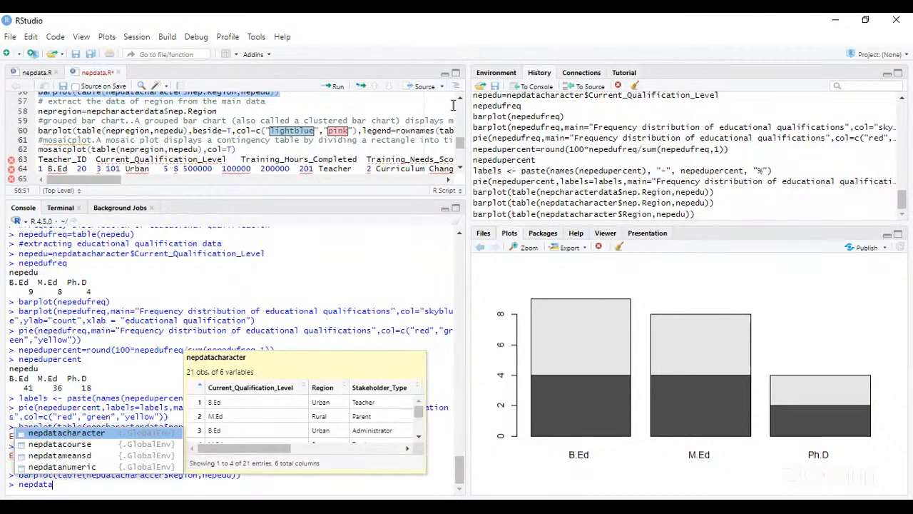
type("charact")
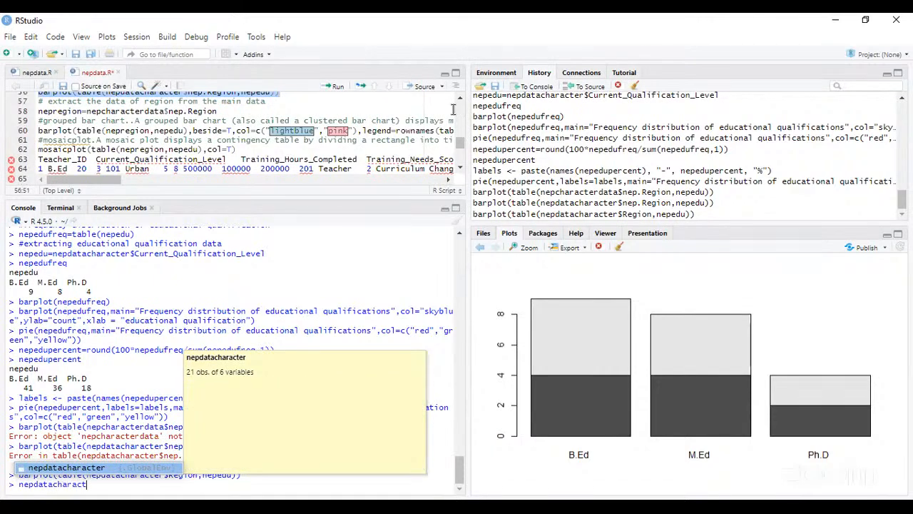
key("Tab")
type("$")
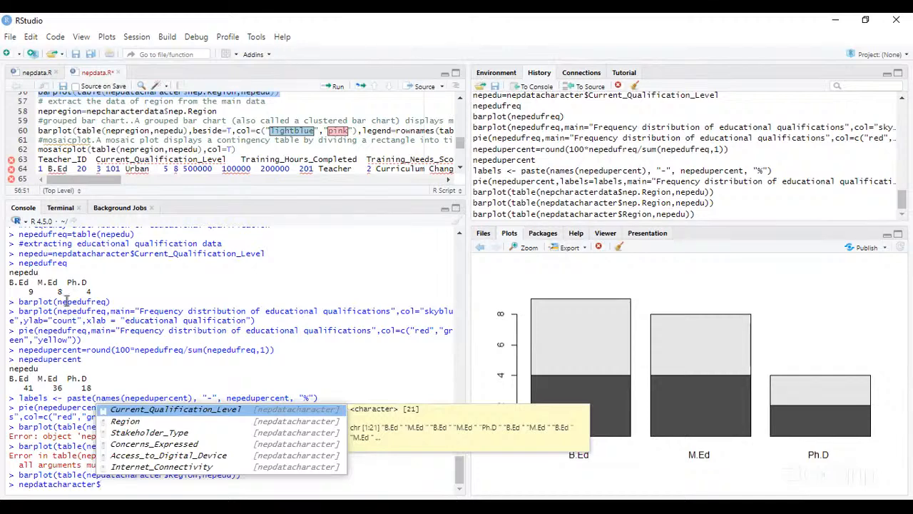
left_click(128, 423)
left_click(131, 424)
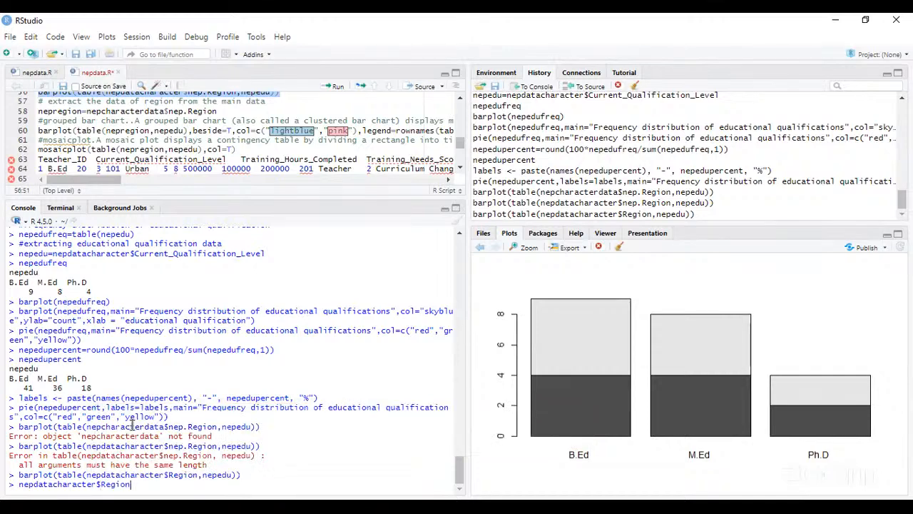
key("Return")
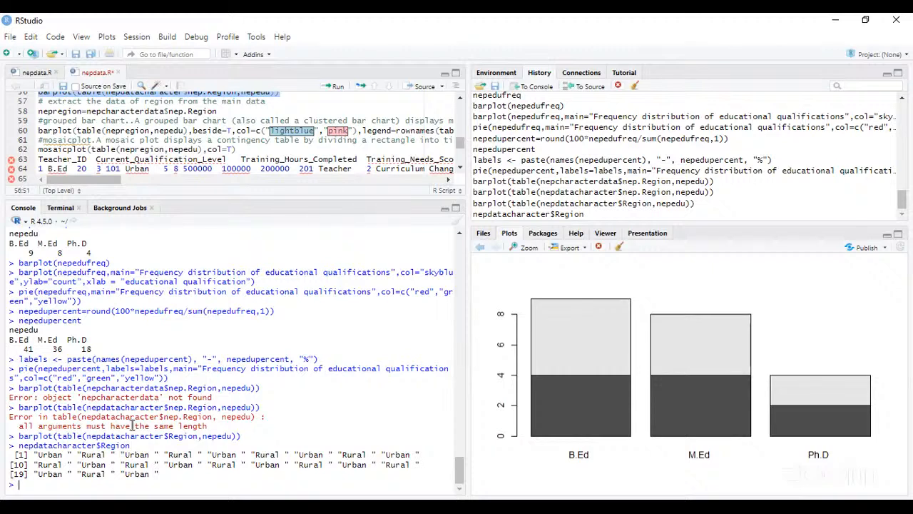
- Write table(nepdatacharacter$Region) at the console prompt without executing it
type("table")
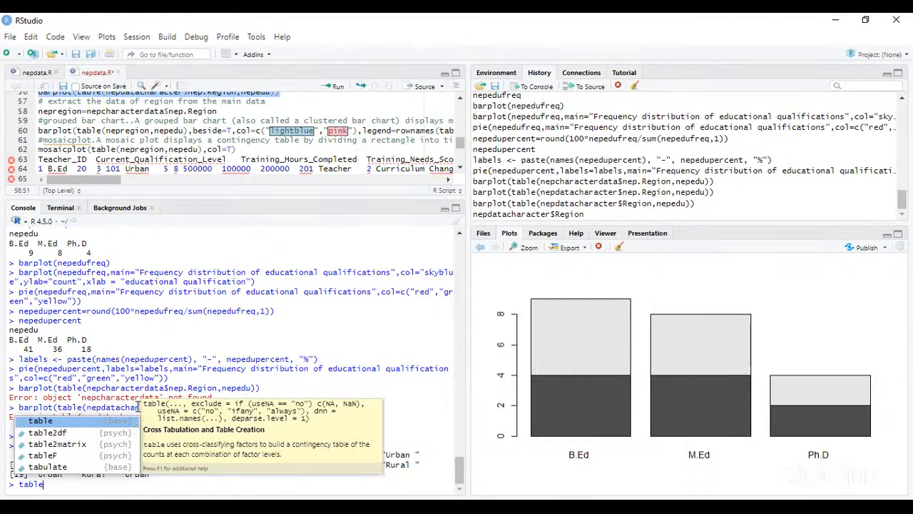
left_click(71, 421)
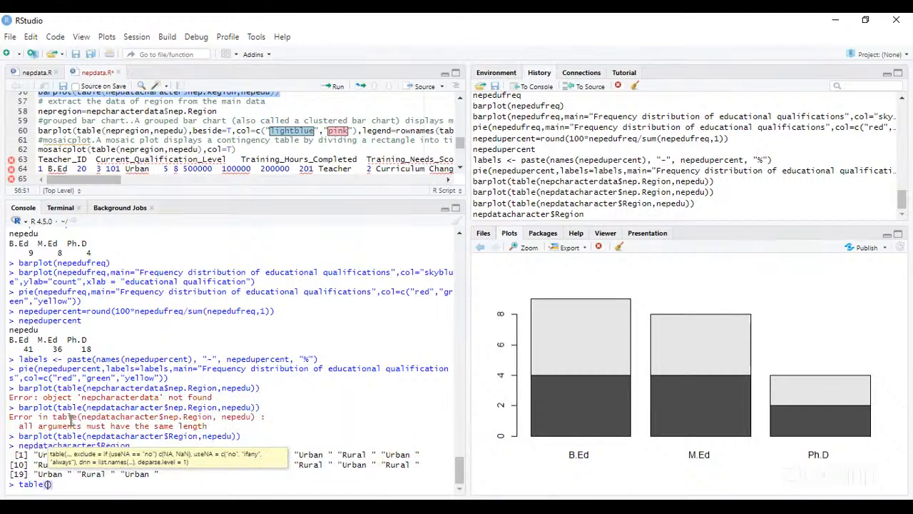
type("nepdatacharacter")
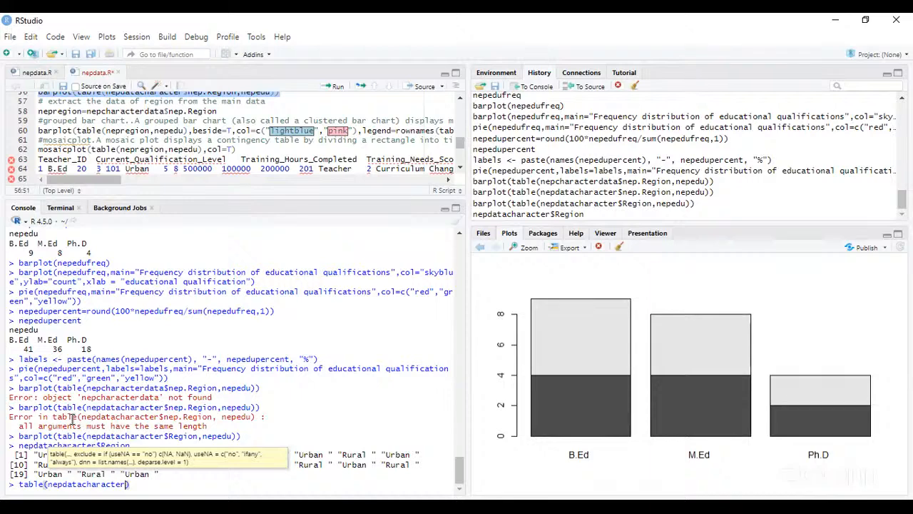
type("$")
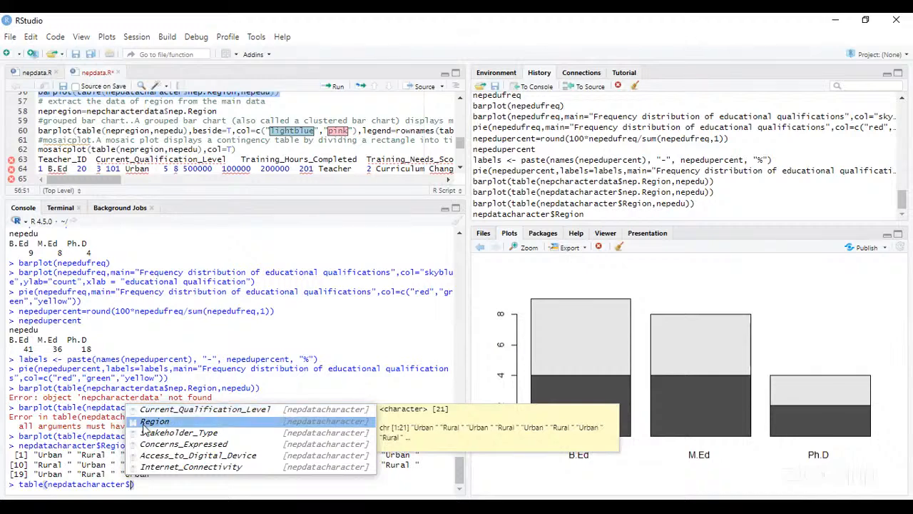
left_click(145, 426)
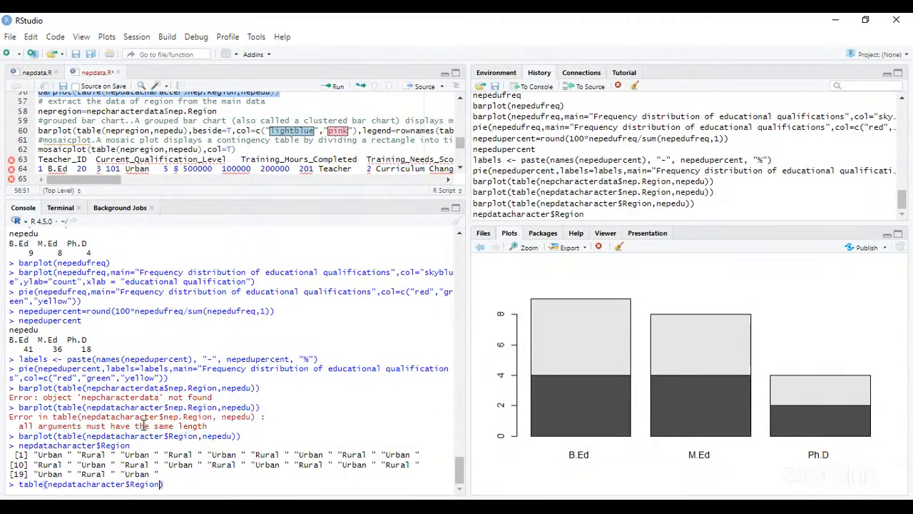
- Add nepedu as the second argument and run table(nepdatacharacter$Region,nepedu) to cross-tabulate region and qualification
type(",neped")
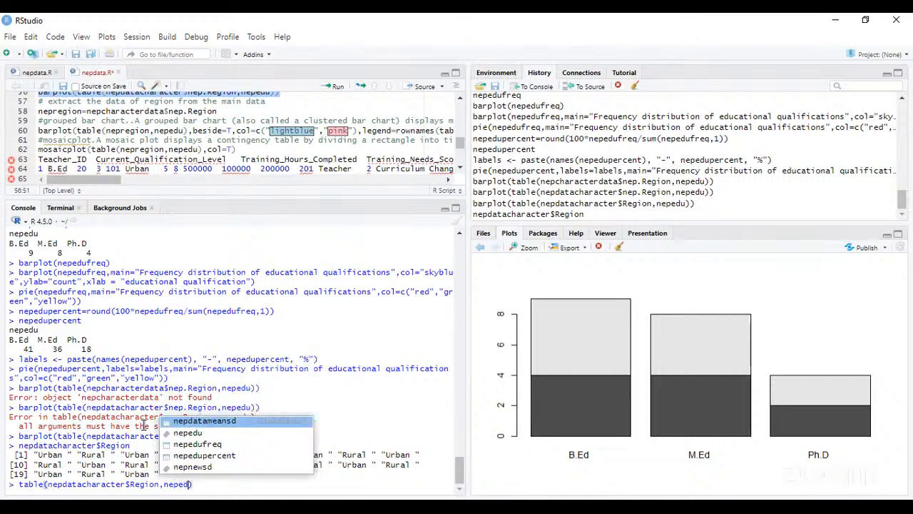
type("u")
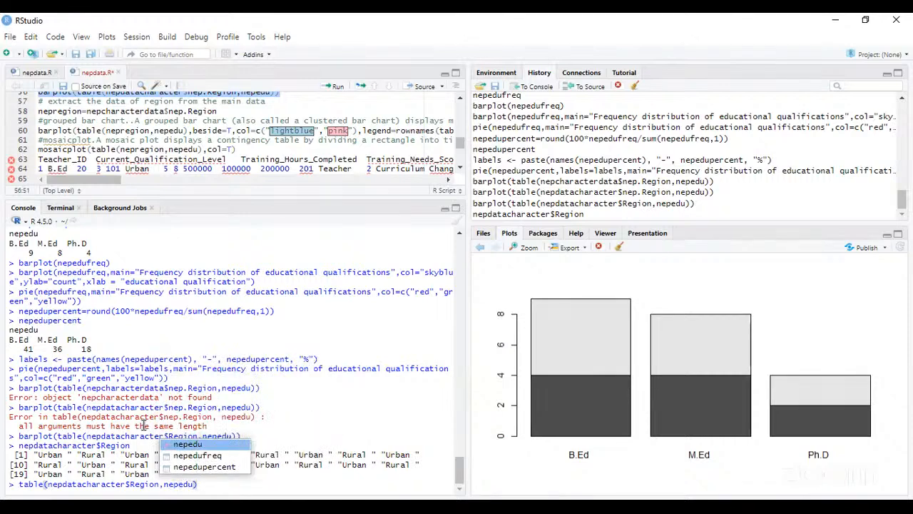
key("Escape")
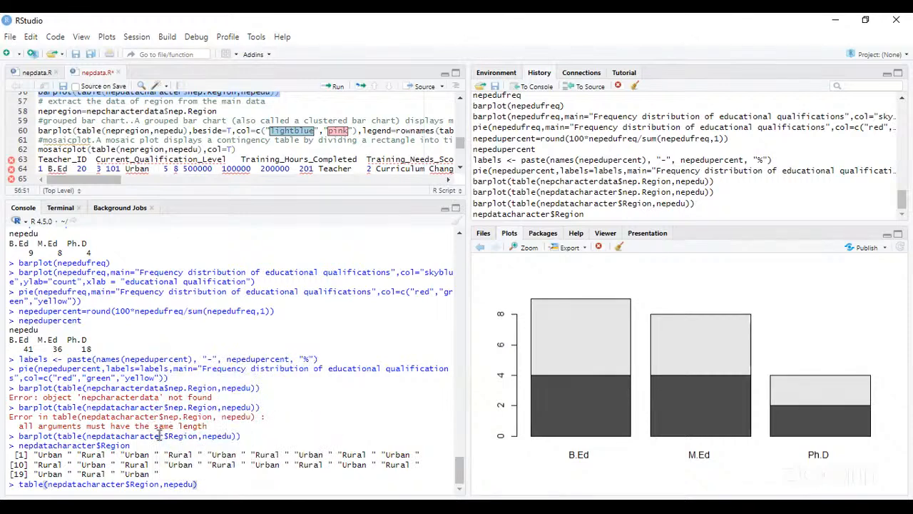
key("Return")
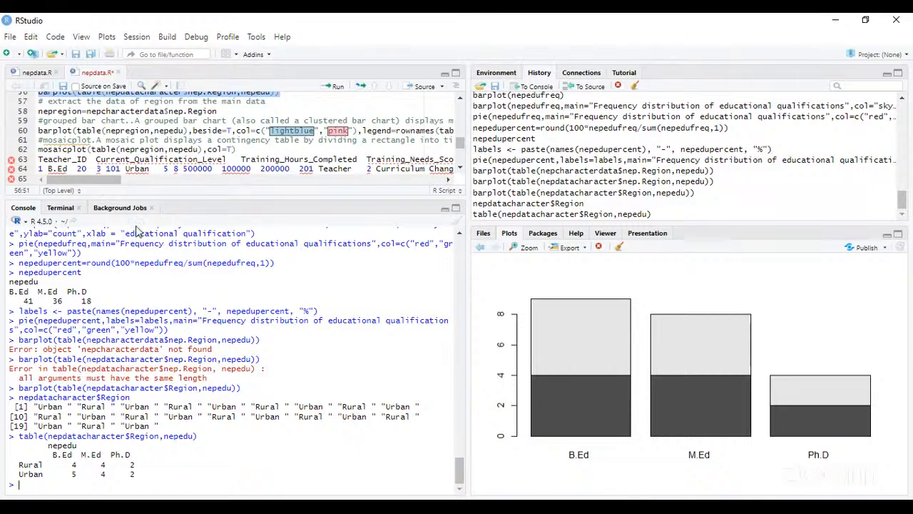
- Try to run the script's grouped bar chart line, barplot(table(nepregion,nepedu),beside=T,col=c("lightblue","pink"),legend=rownames(table(nepregion,nepedu)))
left_click(39, 130)
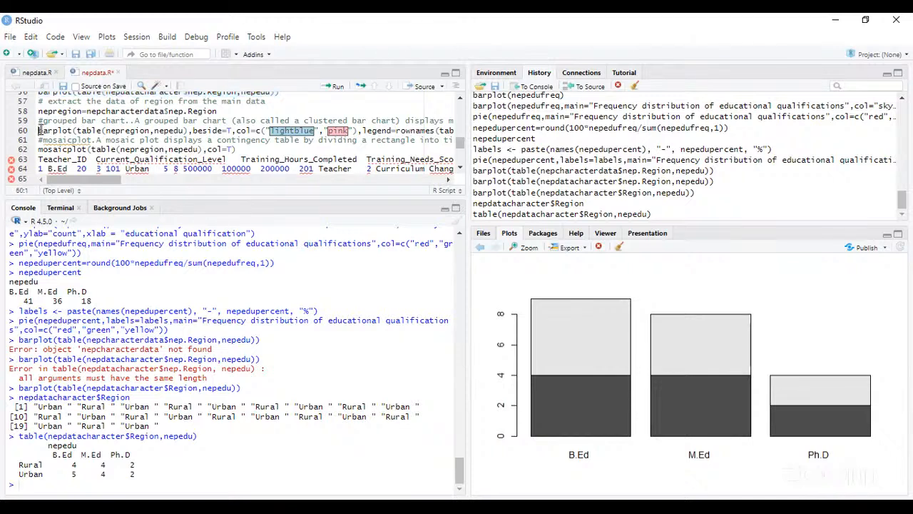
key("shift+Right")
key("shift+Right")
key("shift+Right")
key("shift+Right")
key("shift+Right")
key("shift+Right")
key("shift+Right")
key("shift+Right")
key("shift+Right")
key("shift+Right")
key("shift+Right")
key("shift+Right")
key("shift+Right")
key("shift+Right")
key("shift+Right")
key("shift+Right")
key("shift+Right")
key("shift+Right")
key("shift+Right")
key("shift+Right")
key("shift+Right")
key("shift+Right")
key("shift+Right")
key("shift+Right")
key("shift+Right")
key("shift+Right")
key("shift+Right")
key("shift+Right")
key("shift+Right")
key("shift+Right")
key("shift+Right")
key("shift+Right")
key("shift+Right")
key("shift+Right")
key("shift+Right")
key("shift+Right")
key("shift+Right")
key("shift+Right")
key("shift+Right")
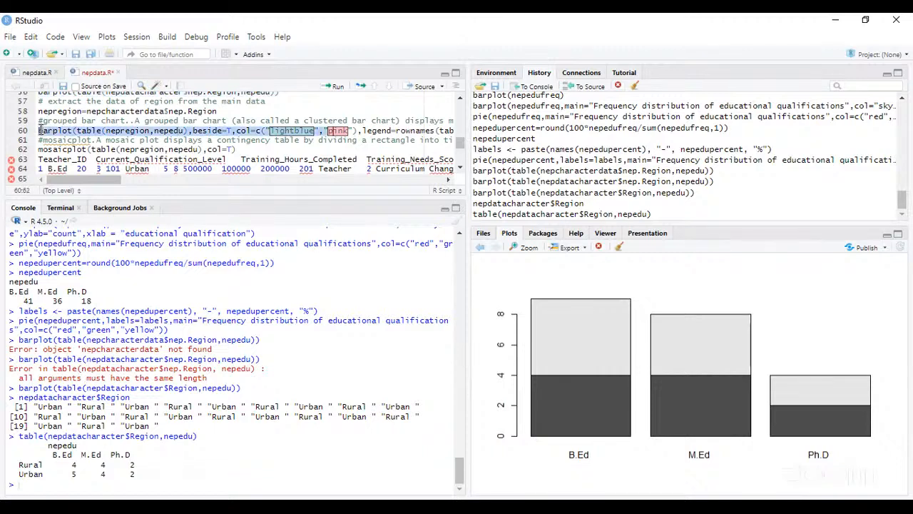
key("shift+Right")
key("shift+Right")
key("shift+Right")
key("shift+Right")
key("shift+Right")
key("shift+Right")
key("shift+Right")
key("shift+Right")
key("shift+Right")
key("shift+Right")
key("shift+Right")
key("shift+Right")
key("shift+Right")
key("shift+Right")
key("shift+Right")
key("shift+Right")
key("shift+Right")
key("shift+Right")
key("shift+Right")
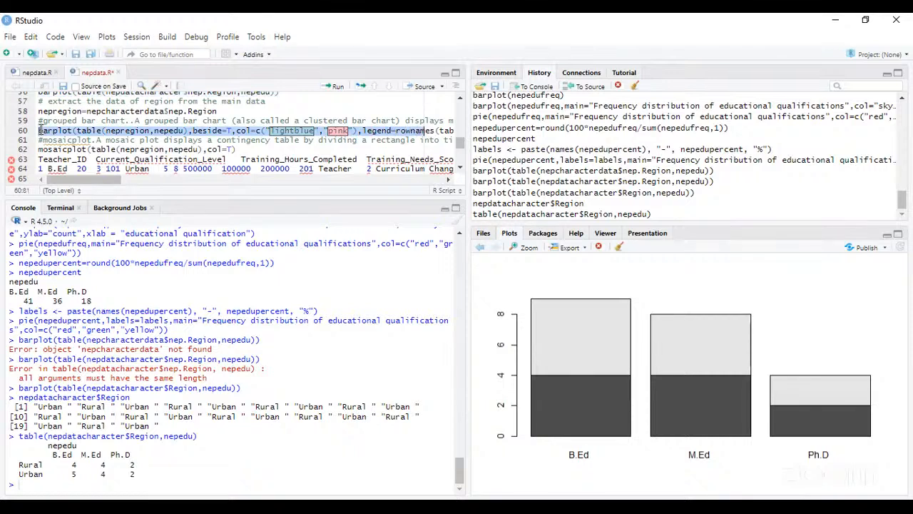
key("shift+Right")
key("shift+Right")
key("shift+Right")
key("shift+Right")
key("shift+Right")
key("shift+Right")
key("shift+Right")
key("shift+Right")
key("shift+Right")
key("shift+Right")
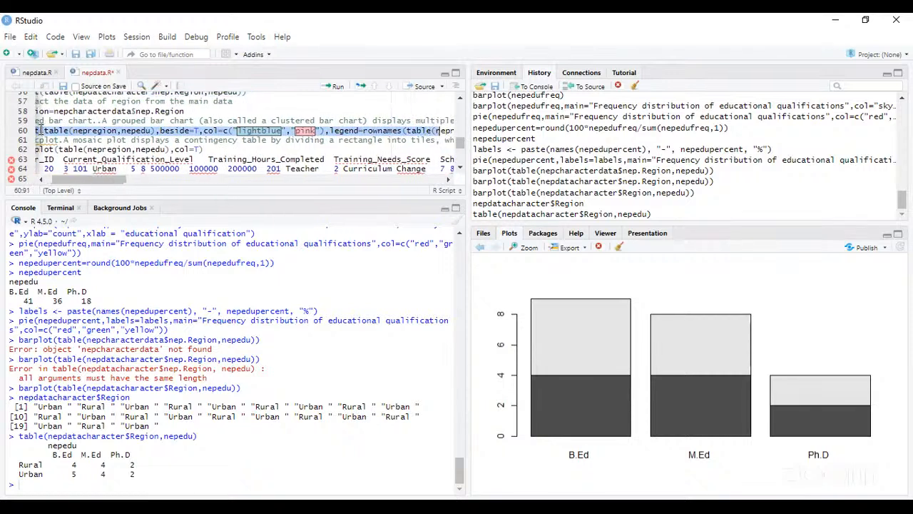
key("shift+Right")
key("shift+Right")
key("shift+Right")
key("shift+Right")
key("shift+Right")
key("shift+Right")
key("shift+Right")
key("shift+Right")
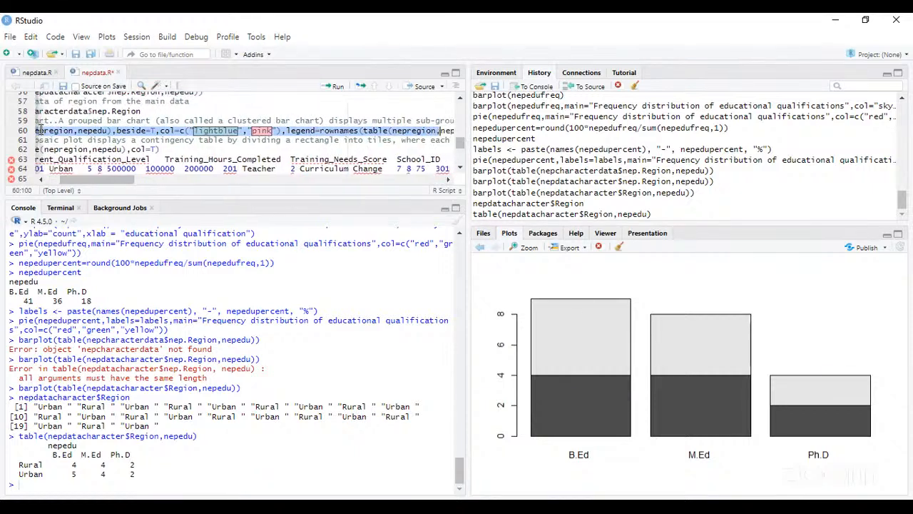
key("shift+Right")
key("shift+Right")
key("shift+Right")
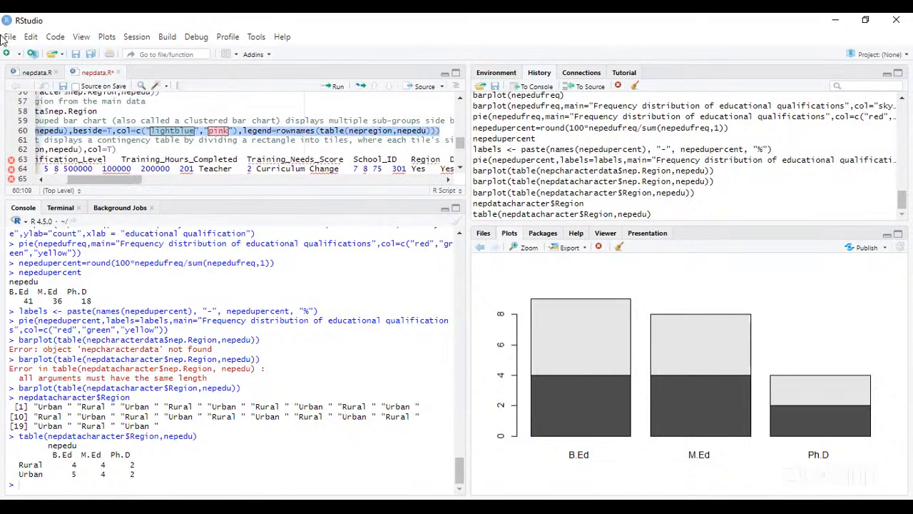
left_click(338, 86)
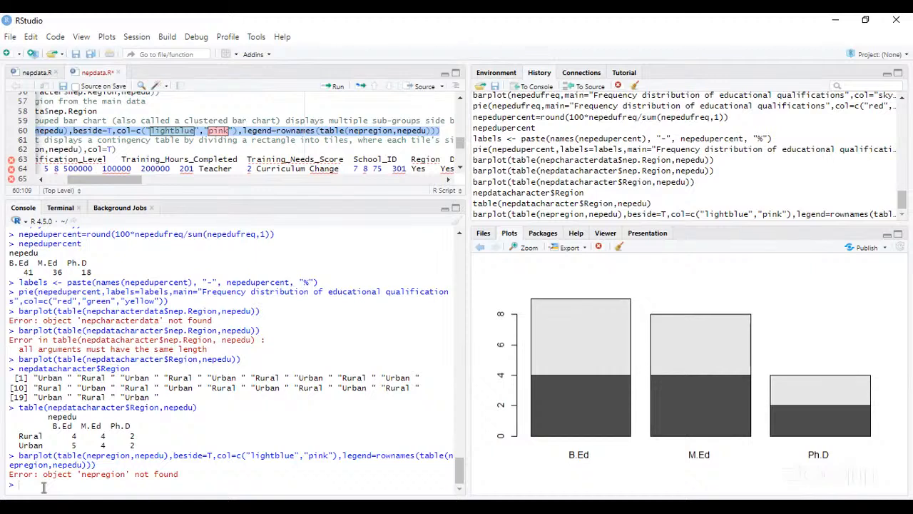
- Recall the grouped barplot command in the console and look through the console output and script for where nepregion is defined
key("Up")
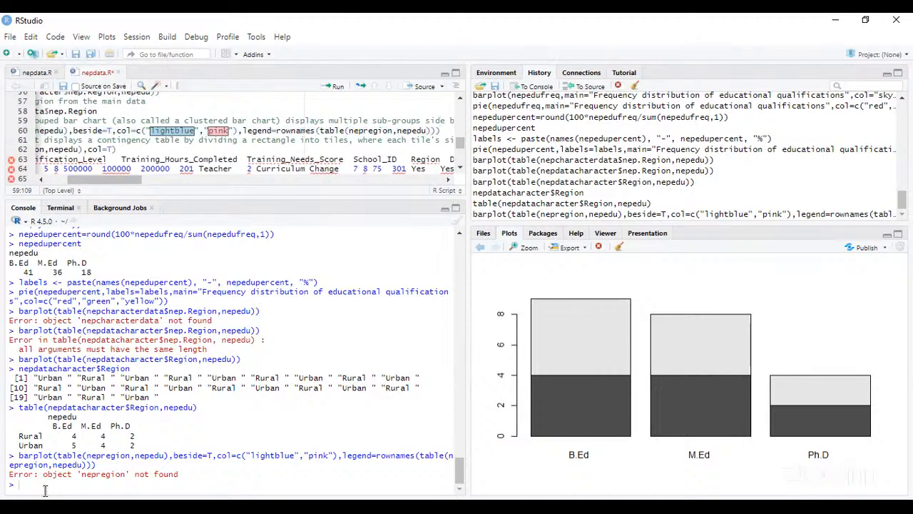
key("Up")
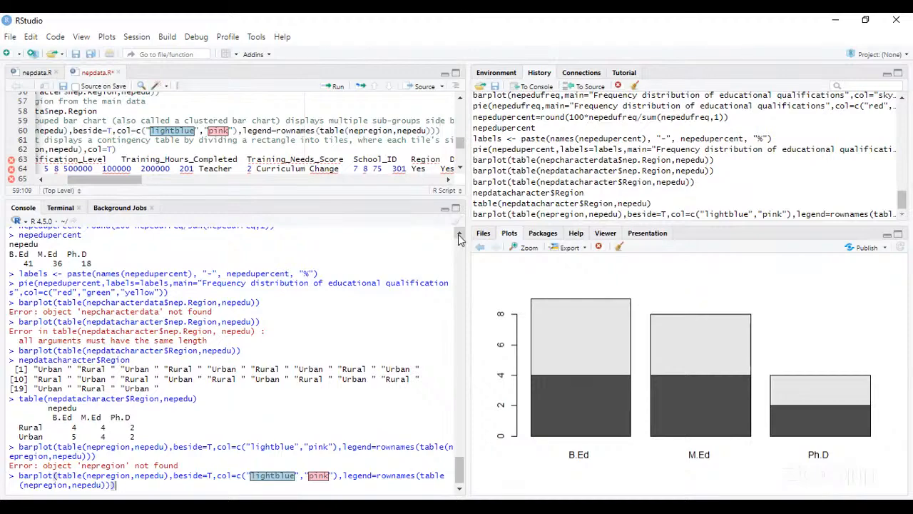
scroll(459, 238, "up", 10)
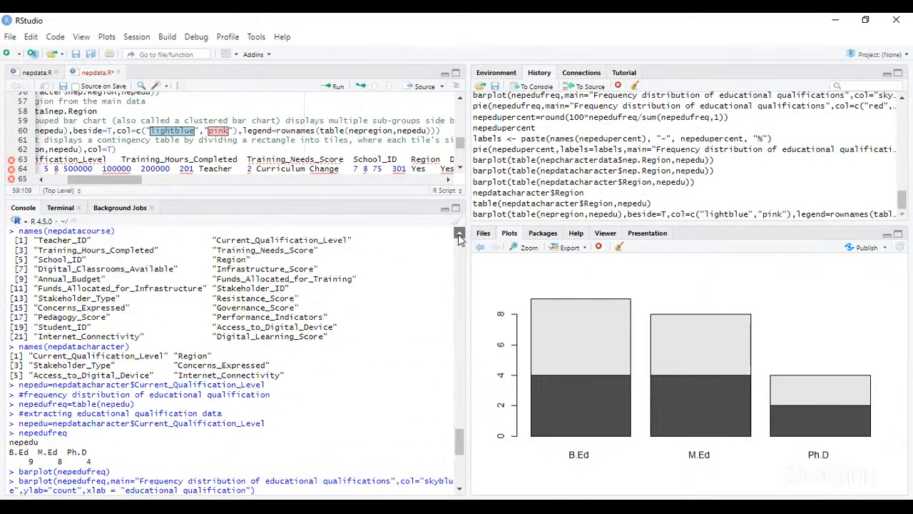
scroll(460, 237, "up", 5)
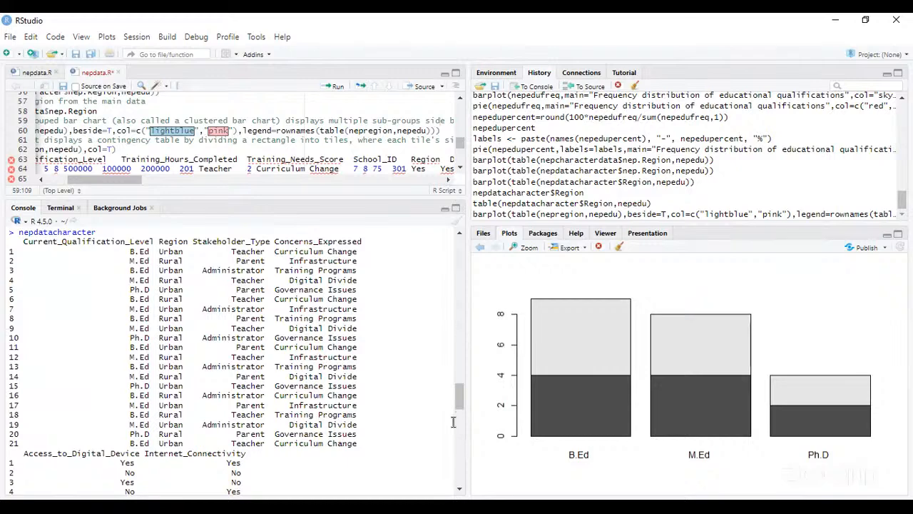
left_click(459, 491)
left_click(459, 490)
left_click(459, 490)
left_click(459, 490)
left_click(458, 490)
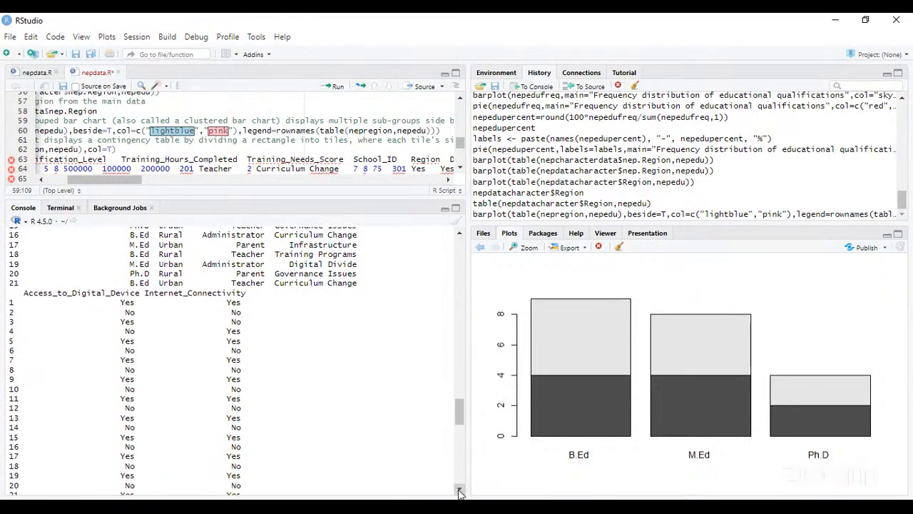
left_click(460, 490)
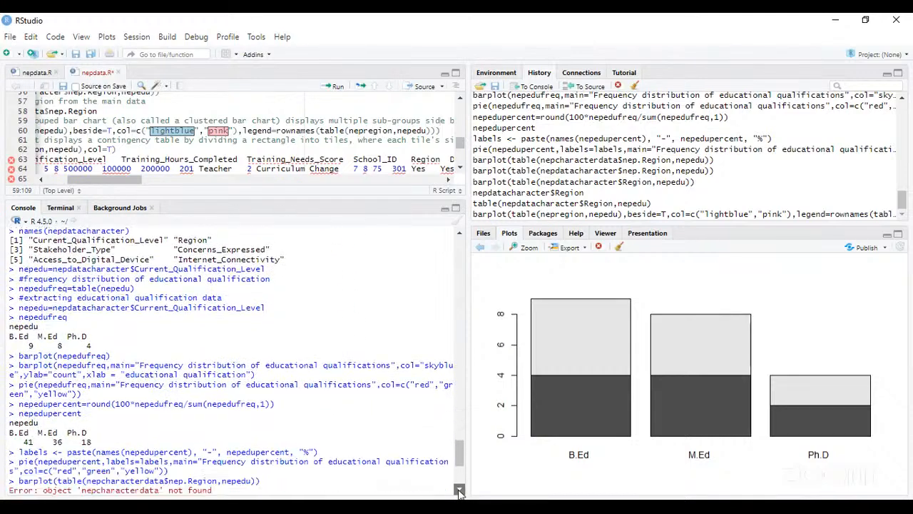
left_click(459, 100)
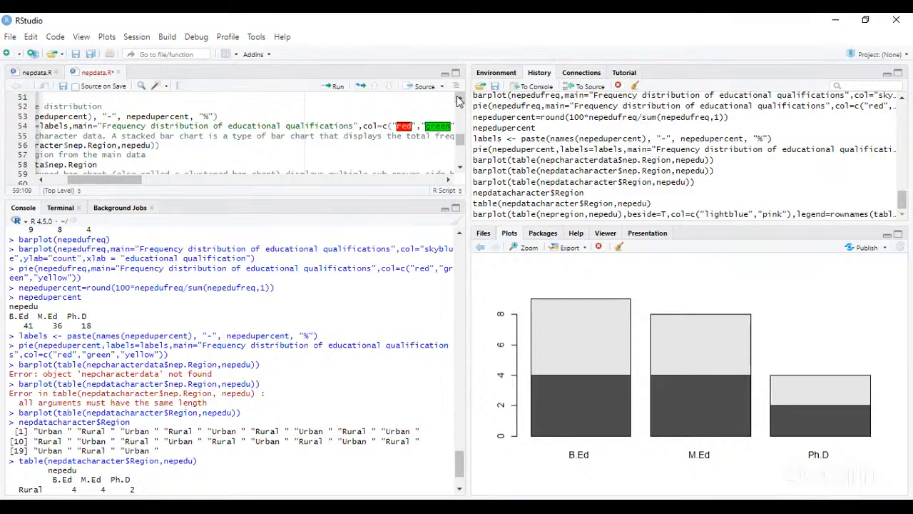
left_click(459, 100)
left_click(460, 169)
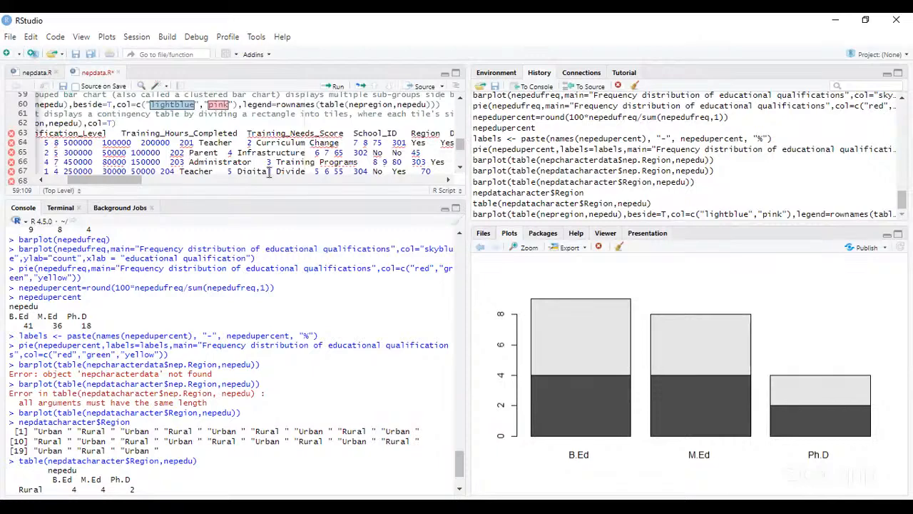
left_click(40, 183)
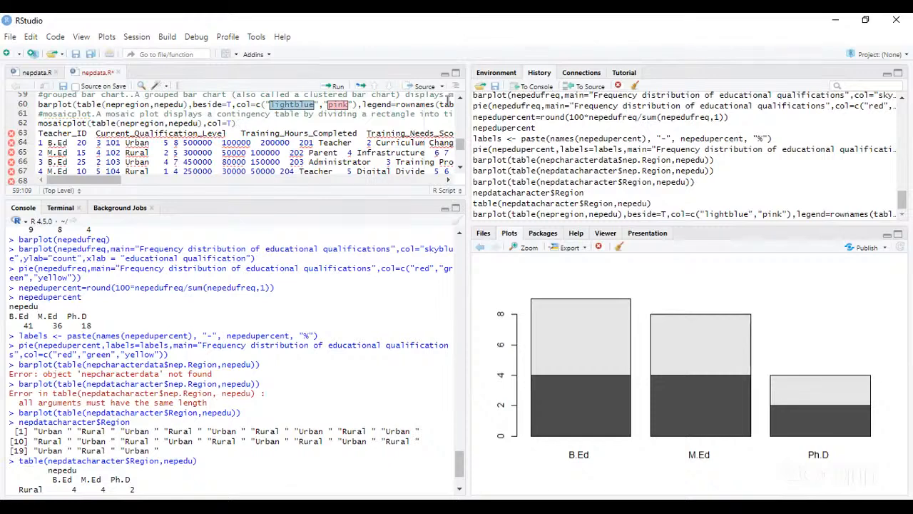
left_click(671, 128)
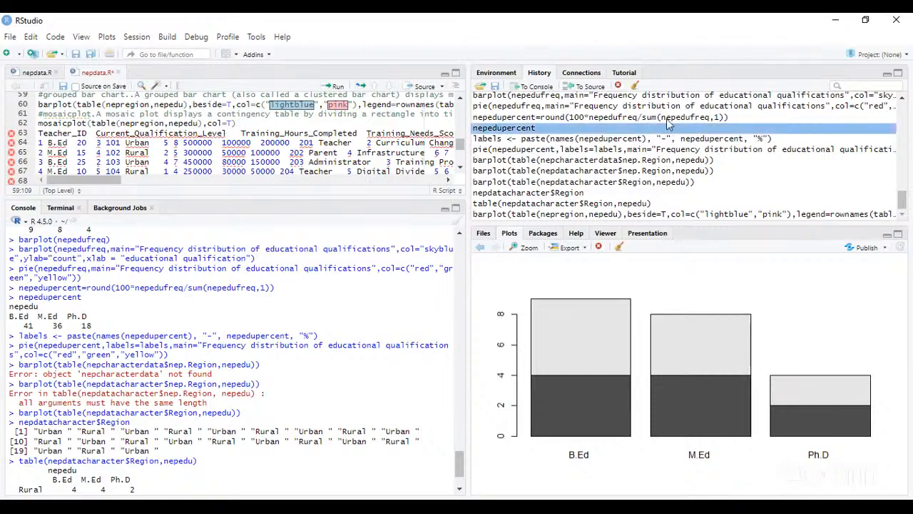
left_click(463, 98)
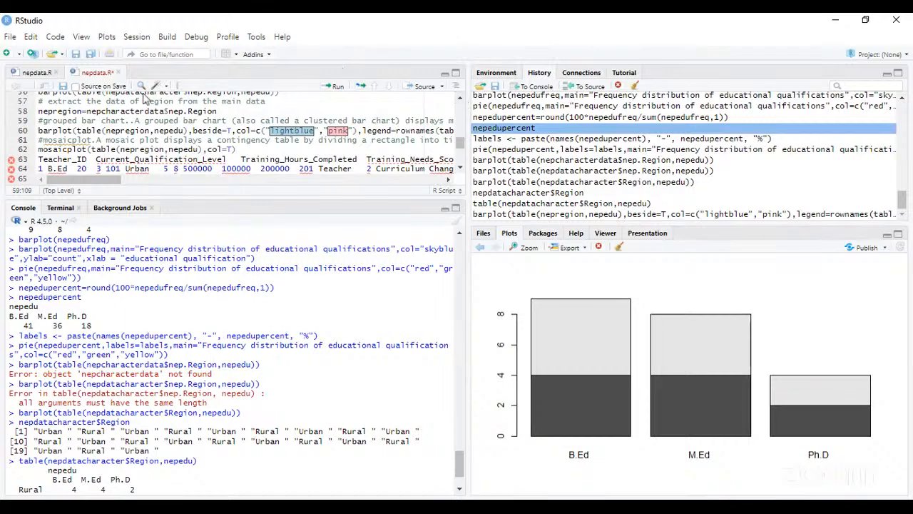
- Try to run the region extraction line nepregion=nepcharacterdata$nep.Region from the script
left_click(38, 112)
key("shift+Right")
key("shift+Right")
key("shift+Right")
key("shift+Right")
key("shift+Right")
key("shift+Right")
key("shift+Right")
key("shift+Right")
key("shift+Right")
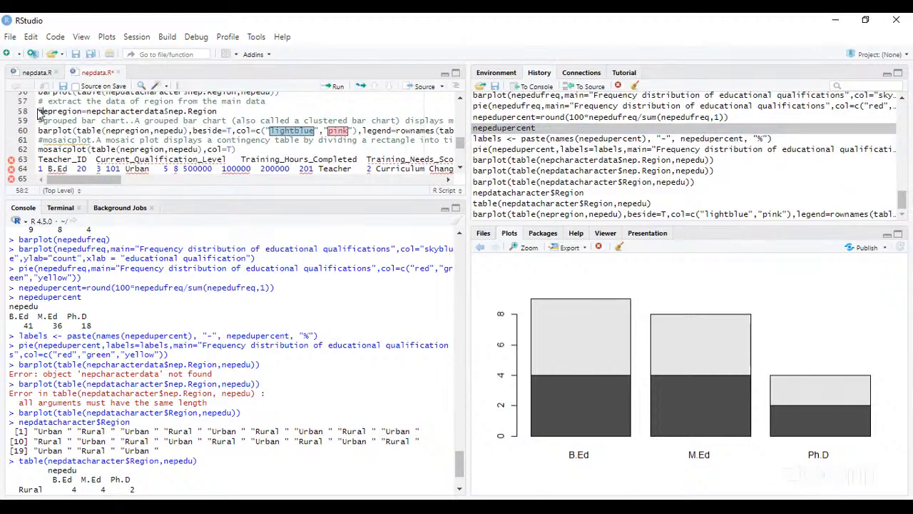
key("shift+Right")
key("shift+Right")
key("shift+Right")
key("shift+Right")
key("shift+Right")
key("shift+Right")
key("shift+Right")
key("shift+Right")
key("shift+Right")
key("shift+Right")
key("shift+Right")
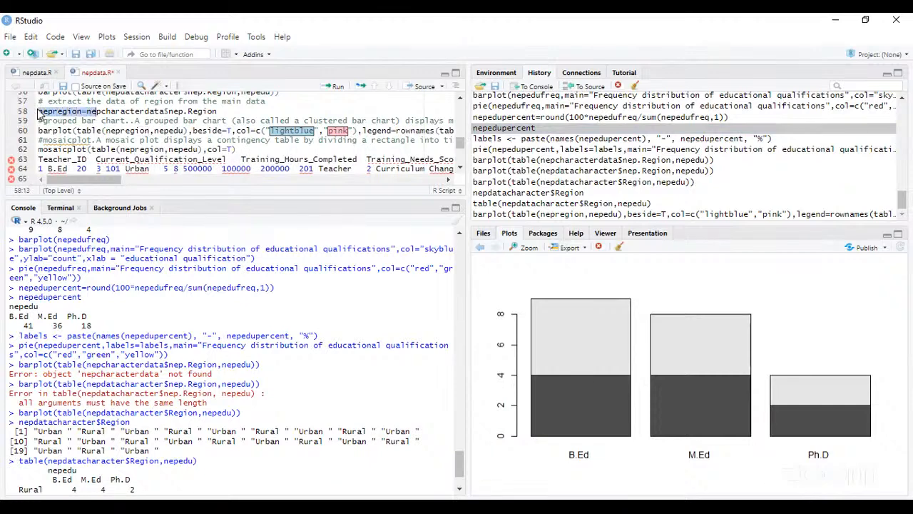
key("shift+Right")
key("shift+Right")
key("shift+Right")
key("shift+Right")
key("shift+Right")
key("shift+Right")
key("shift+Right")
key("shift+Right")
key("shift+Right")
key("shift+Right")
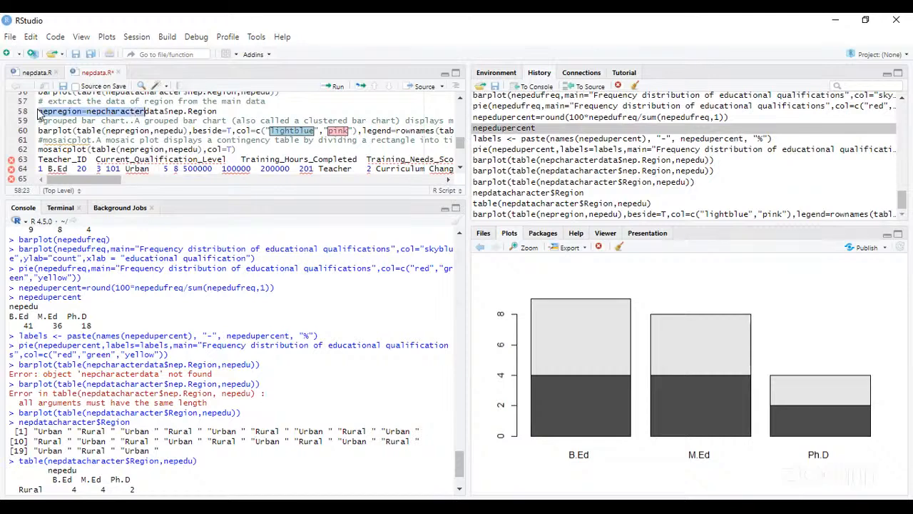
key("shift+Right")
key("shift+Right")
key("shift+Right")
key("shift+Right")
key("shift+Right")
key("shift+Right")
key("shift+Right")
key("ctrl+c")
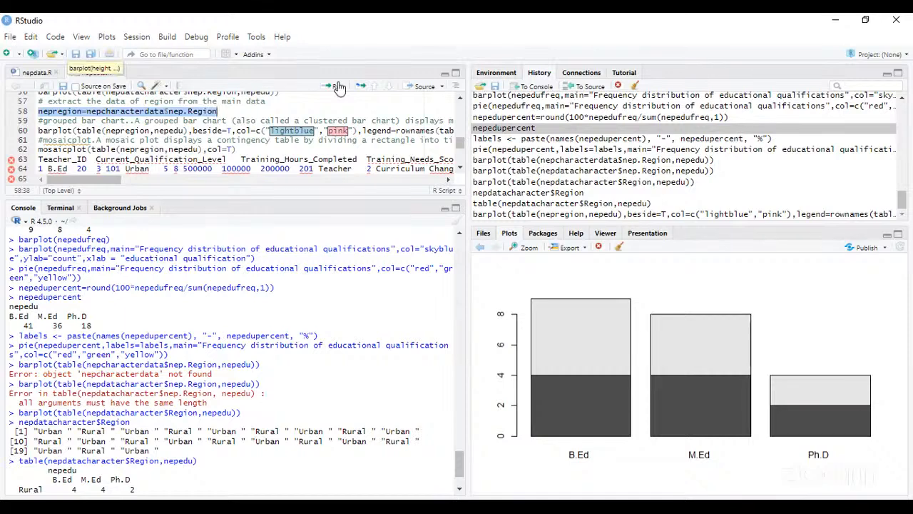
left_click(337, 86)
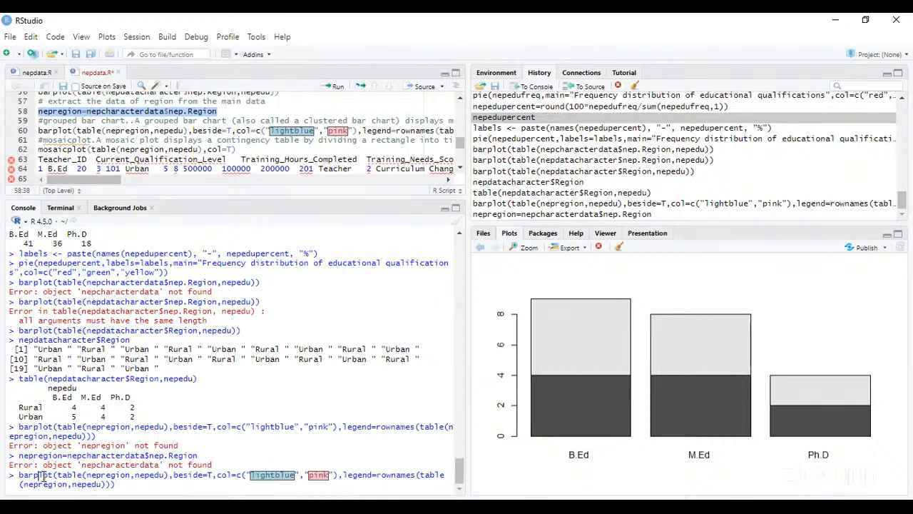
- Clear the recalled barplot command from the console prompt and insert nepregion=nepcharacterdata$nep.Region instead
left_click(114, 484)
key("BackSpace")
key("BackSpace")
key("BackSpace")
key("BackSpace")
key("BackSpace")
key("BackSpace")
key("BackSpace")
key("BackSpace")
key("BackSpace")
key("BackSpace")
key("BackSpace")
key("BackSpace")
key("BackSpace")
key("BackSpace")
key("BackSpace")
key("BackSpace")
key("BackSpace")
key("BackSpace")
key("BackSpace")
key("BackSpace")
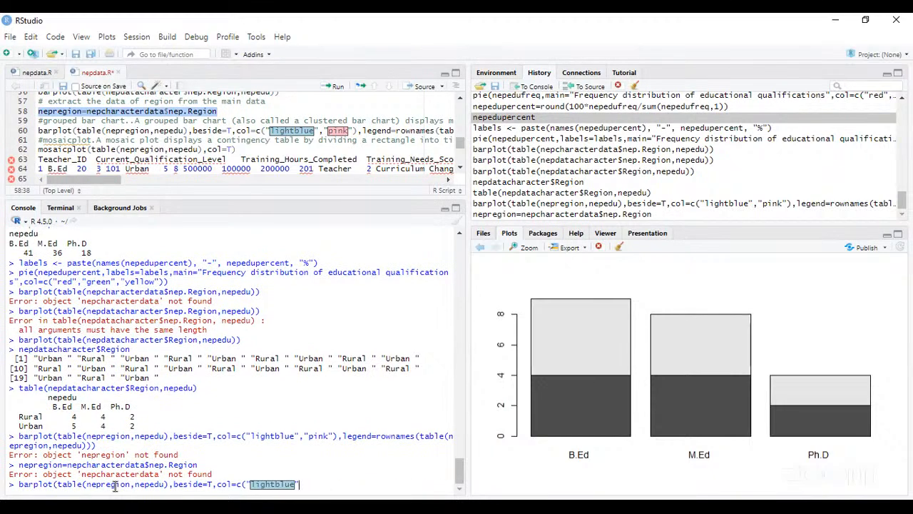
key("BackSpace")
key("BackSpace")
key("BackSpace")
key("BackSpace")
key("BackSpace")
key("BackSpace")
key("BackSpace")
key("BackSpace")
key("BackSpace")
key("BackSpace")
key("BackSpace")
key("BackSpace")
key("BackSpace")
key("BackSpace")
key("BackSpace")
key("BackSpace")
key("BackSpace")
key("BackSpace")
key("BackSpace")
key("BackSpace")
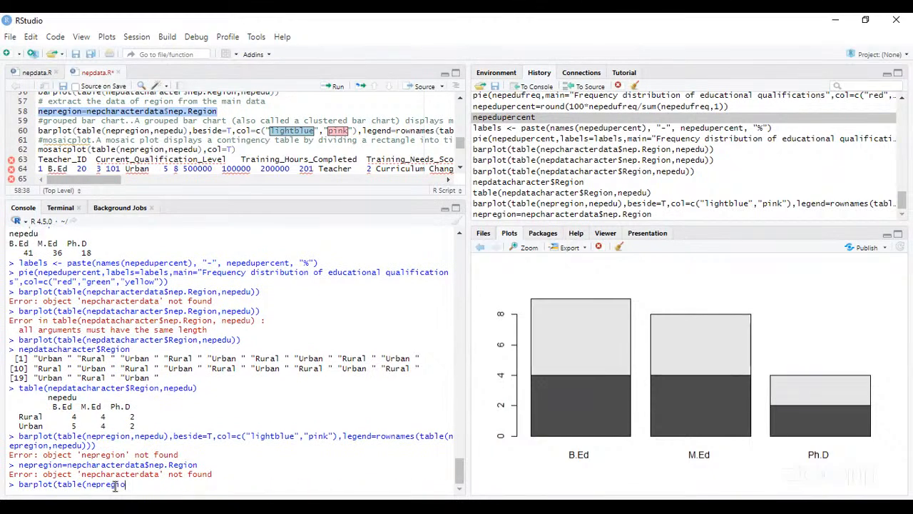
key("BackSpace")
key("BackSpace")
key("BackSpace")
key("BackSpace")
key("BackSpace")
key("BackSpace")
key("BackSpace")
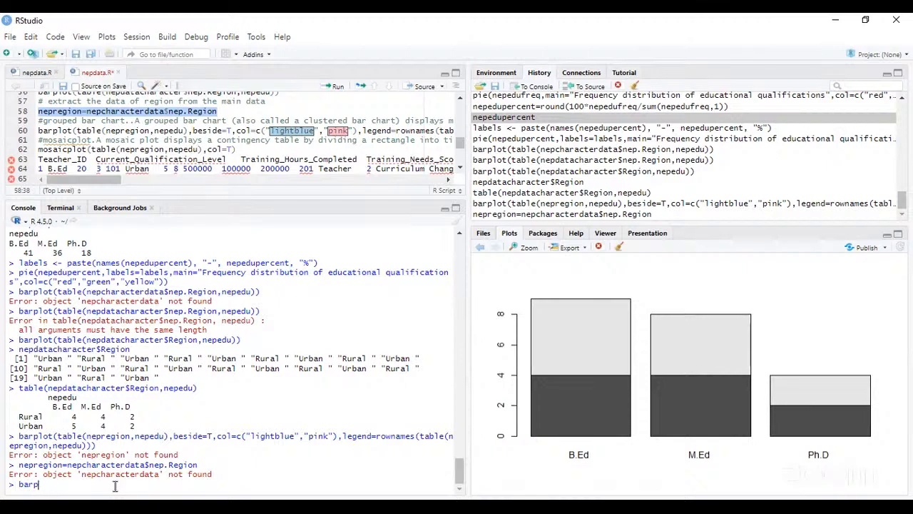
key("BackSpace")
key("BackSpace")
key("BackSpace")
key("BackSpace")
key("ctrl+v")
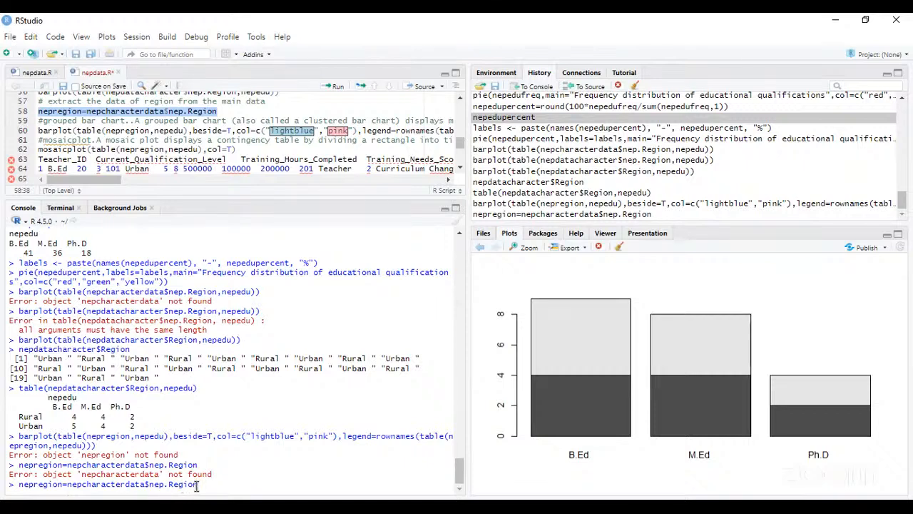
- Remove the column name nep.Region from the console command and insert "data" after "nep" in the data frame's name
key("BackSpace")
key("BackSpace")
key("BackSpace")
key("BackSpace")
key("BackSpace")
key("BackSpace")
key("BackSpace")
key("BackSpace")
key("BackSpace")
key("BackSpace")
key("BackSpace")
type("$")
left_click(83, 484)
type("data")
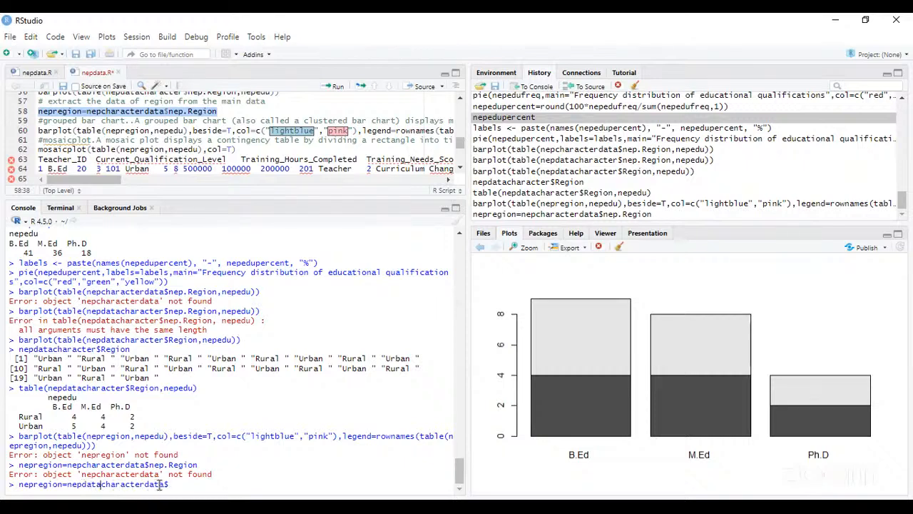
- Correct the data frame name to nepdatacharacter, choose its Region column, and run nepregion=nepdatacharacter$Region
left_click(164, 484)
key("BackSpace")
key("BackSpace")
key("BackSpace")
key("Delete")
type("$")
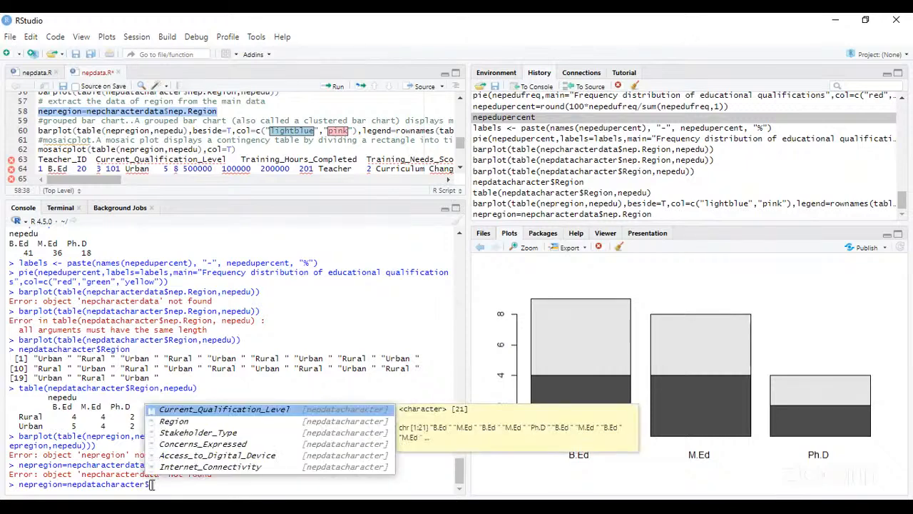
left_click(175, 422)
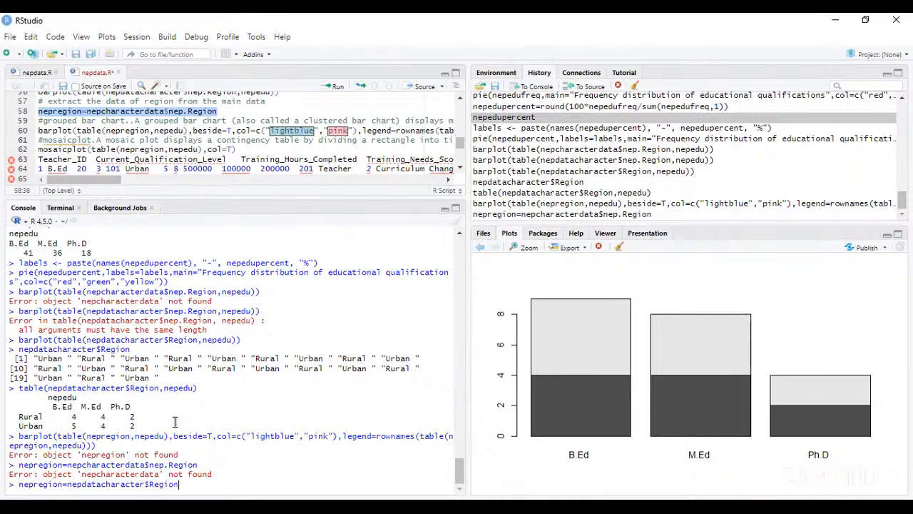
key("Return")
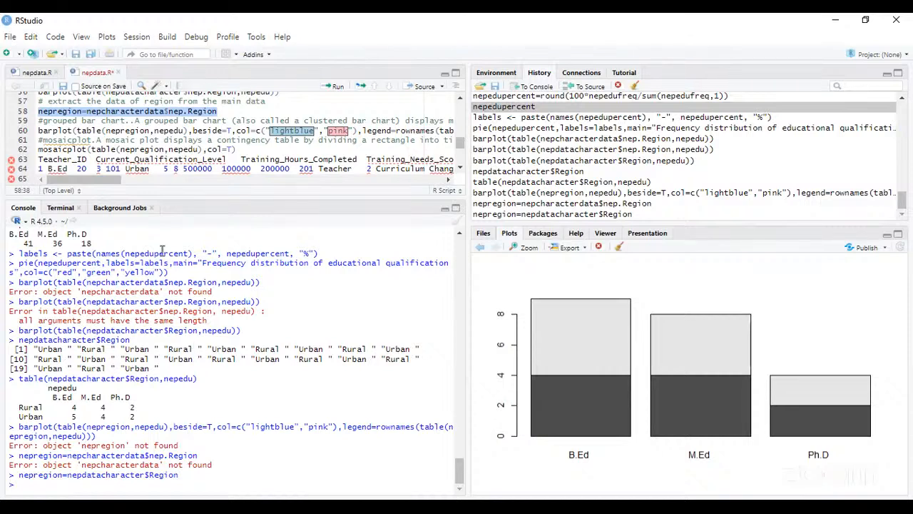
- Run the script's grouped barplot line for nepregion and nepedu with beside=T, lightblue and pink bars, and a row-name legend
left_click(39, 131)
key("shift+Right")
key("shift+Right")
key("shift+Right")
key("shift+Right")
key("shift+Right")
key("shift+Right")
key("shift+Right")
key("shift+Right")
key("shift+Right")
key("shift+Right")
key("shift+Right")
key("shift+Right")
key("shift+Right")
key("shift+Right")
key("shift+Right")
key("shift+Right")
key("shift+Right")
key("shift+Right")
key("shift+Right")
key("shift+Right")
key("shift+Right")
key("shift+Right")
key("shift+Right")
key("shift+Right")
key("shift+Right")
key("shift+Right")
key("shift+Right")
key("shift+Right")
key("shift+Right")
key("shift+Right")
key("shift+Right")
key("shift+Right")
key("shift+Right")
key("shift+Right")
key("shift+Right")
key("shift+Right")
key("shift+Right")
key("shift+Right")
key("shift+Right")
key("shift+Right")
key("shift+Right")
key("shift+Right")
key("shift+Right")
key("shift+Right")
key("shift+Right")
key("shift+Right")
key("shift+Right")
key("shift+Right")
key("shift+Right")
key("shift+Right")
key("shift+Right")
key("shift+Right")
key("shift+Right")
key("shift+Right")
key("shift+Right")
key("shift+Right")
key("shift+Right")
key("shift+Right")
key("shift+Right")
key("shift+Right")
key("shift+Right")
key("shift+Right")
key("shift+Right")
key("shift+Right")
key("shift+Right")
key("shift+Right")
key("shift+Right")
key("shift+Right")
key("shift+Right")
key("shift+Right")
key("shift+Right")
key("shift+Right")
key("shift+Right")
key("shift+Right")
key("shift+Right")
key("shift+Right")
key("shift+Right")
key("shift+Right")
key("shift+Right")
key("shift+Right")
key("shift+Right")
key("shift+Right")
key("shift+Right")
key("shift+Right")
key("shift+Right")
key("shift+Right")
key("shift+Right")
key("shift+Right")
key("shift+Right")
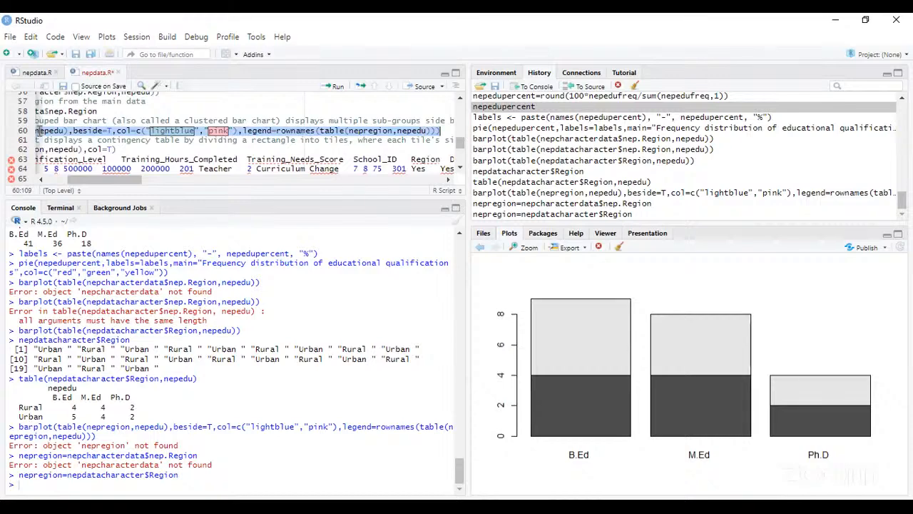
left_click(333, 90)
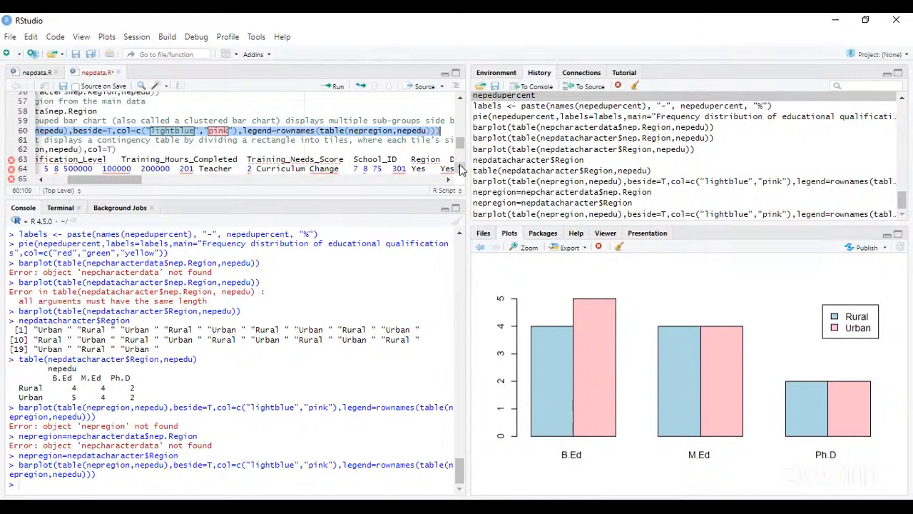
- Run the script's mosaicplot line for the table of nepregion and nepedu with col=T
scroll(42, 185, "left", 5)
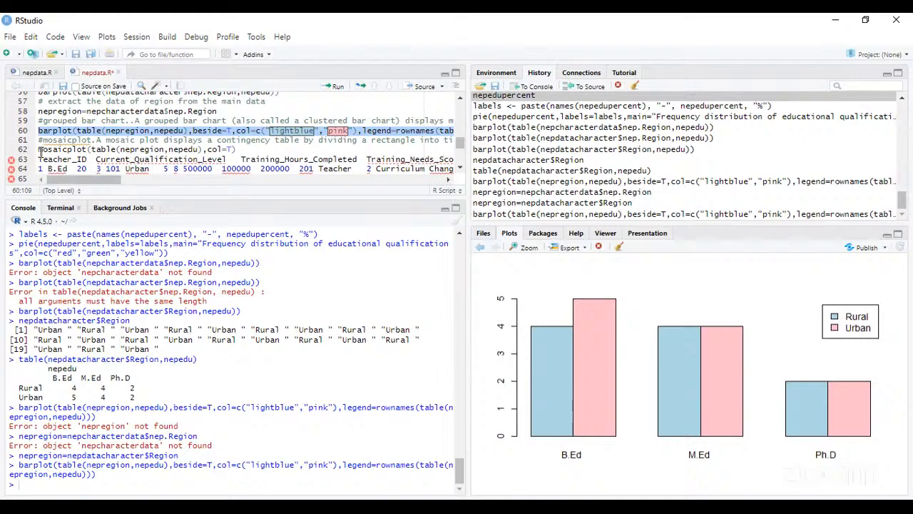
left_click(41, 151)
key("BackSpace")
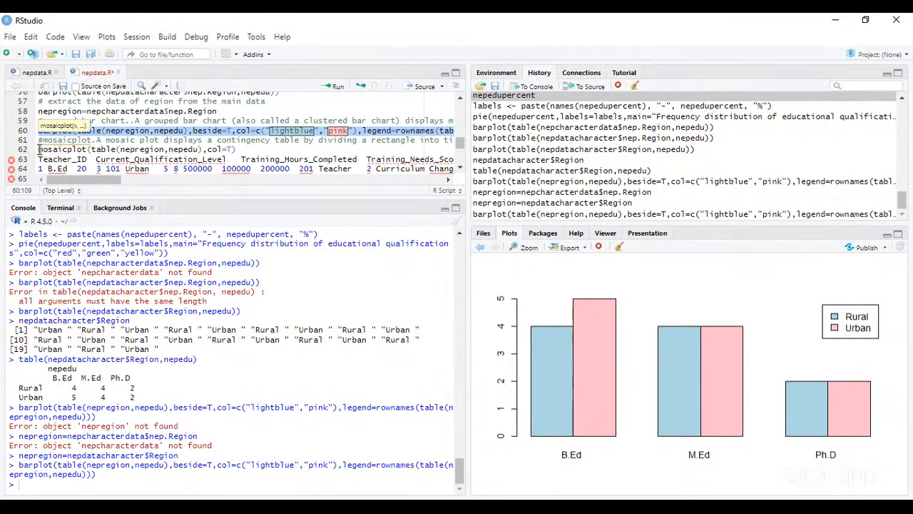
left_click(40, 150)
left_click_drag(39, 150, 237, 150)
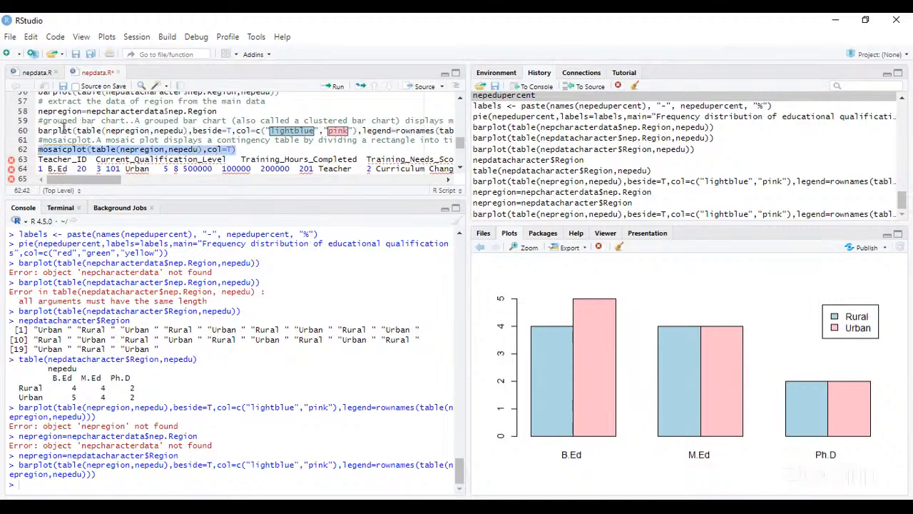
left_click(338, 87)
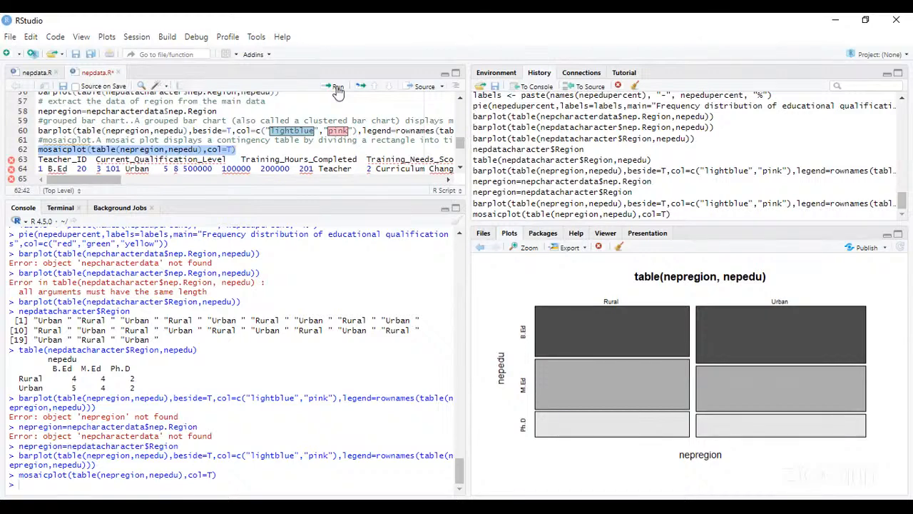
left_click(463, 98)
left_click(462, 99)
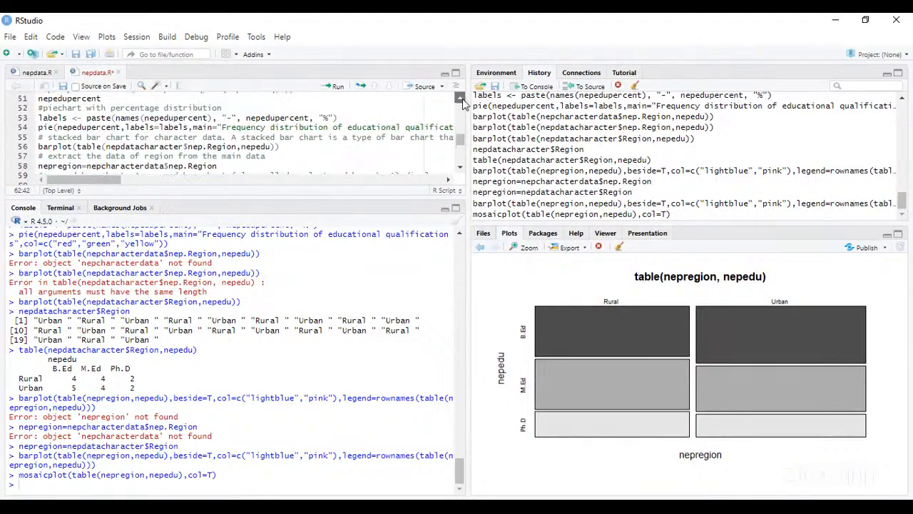
left_click(462, 99)
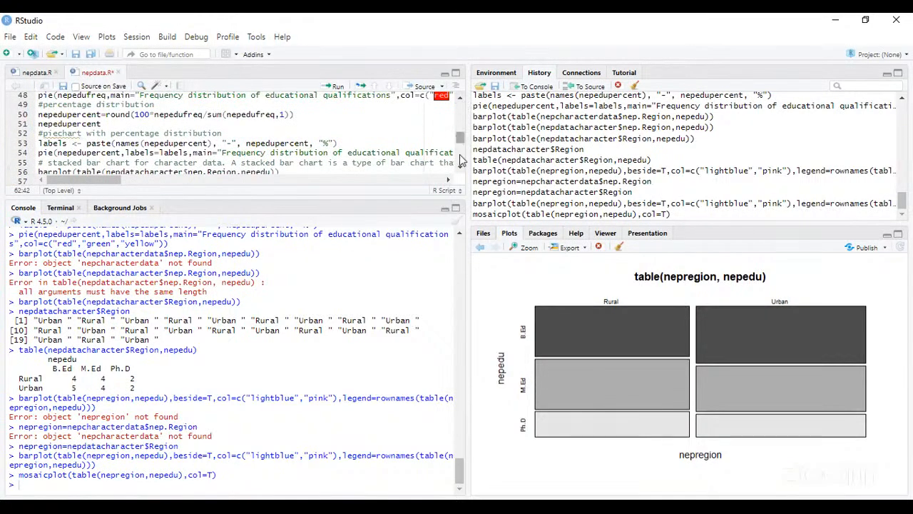
scroll(460, 169, "down", 2)
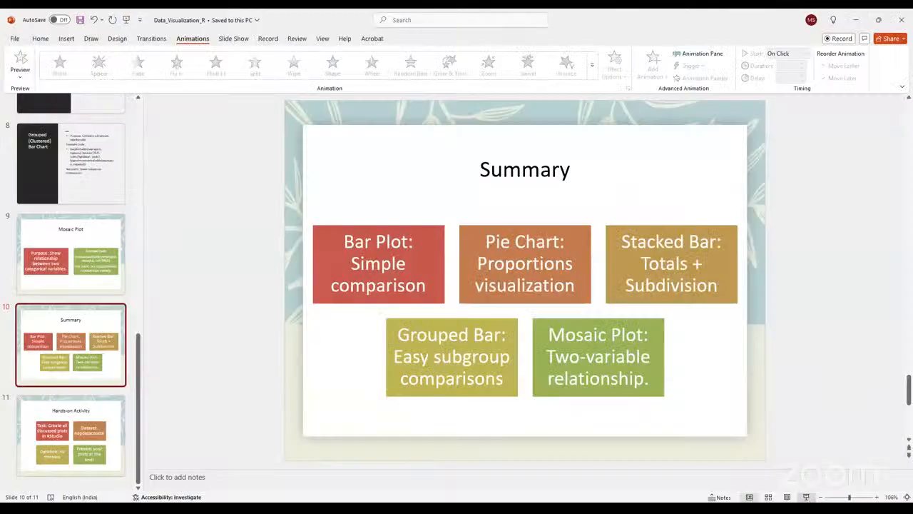
- Switch to the Data_Visualization_R presentation in PowerPoint and start the slide show from the Summary slide
key("shift+F5")
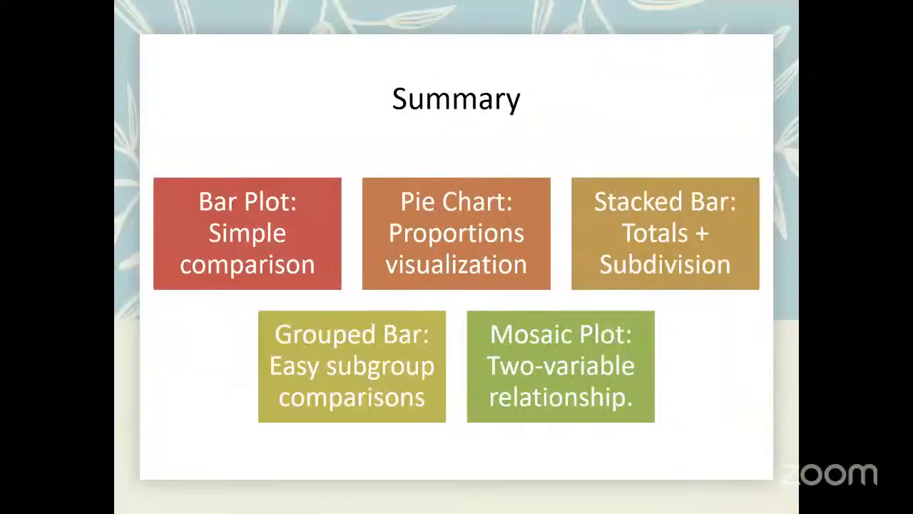